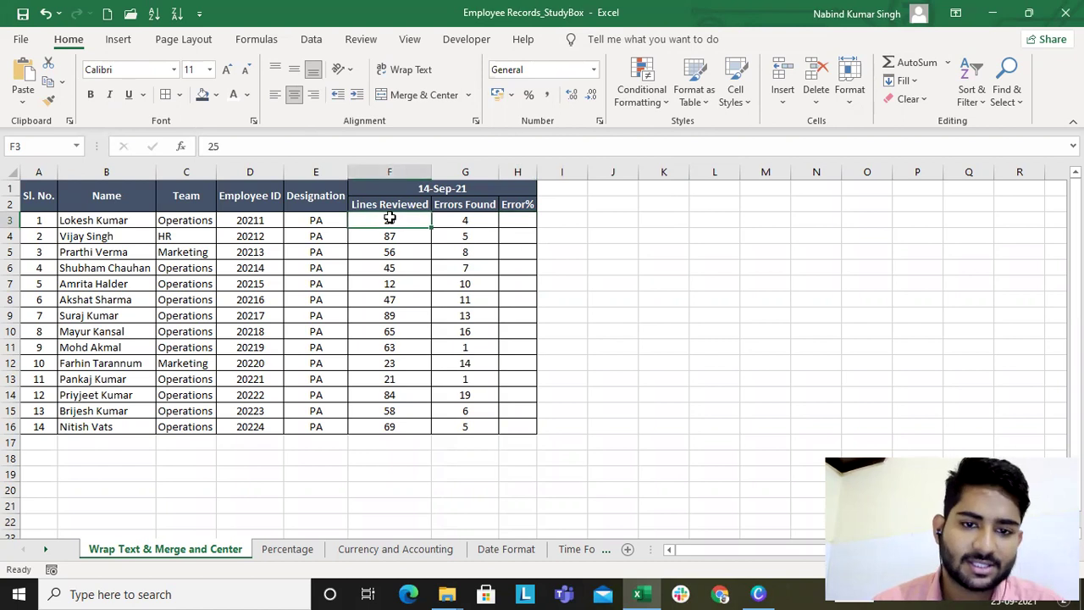
Calculate the first employee's error rate in H3 with the formula =G3/F3
left_click(457, 222)
left_click(515, 220)
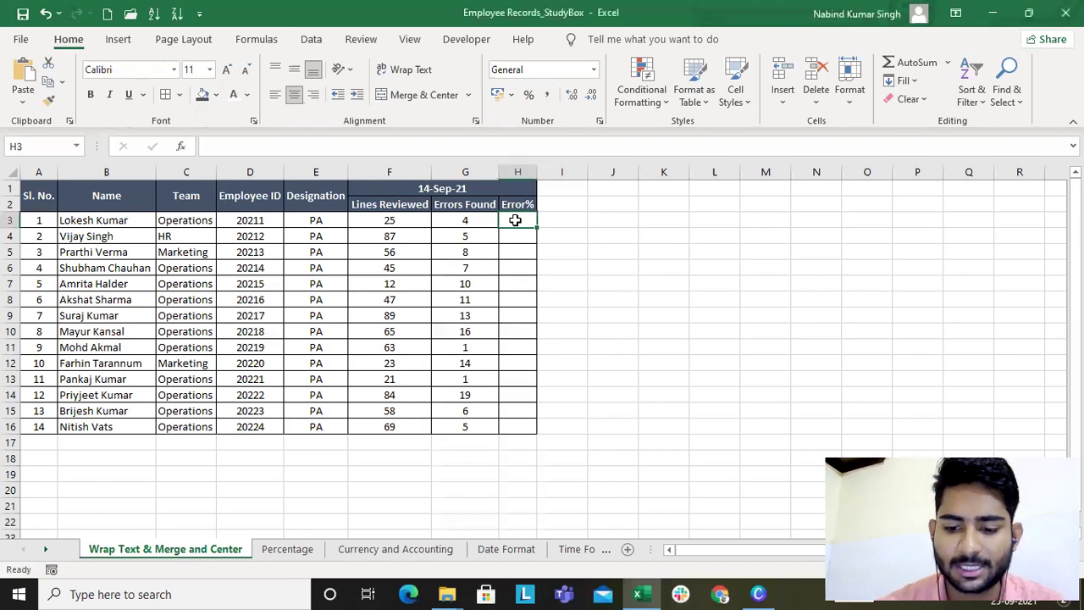
type("=")
left_click(478, 220)
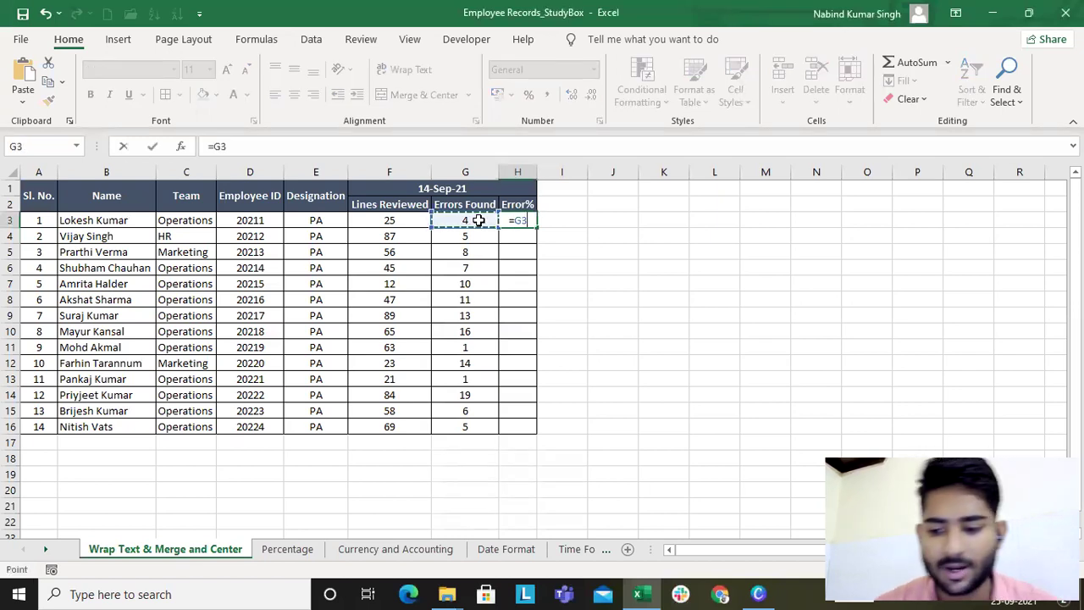
type("/")
left_click(409, 220)
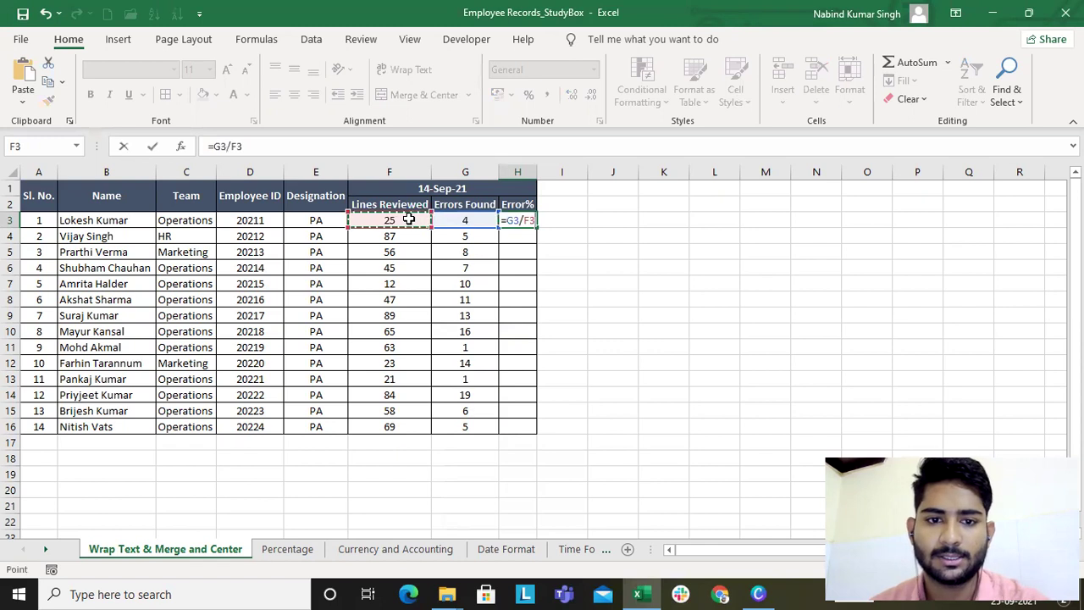
key("Return")
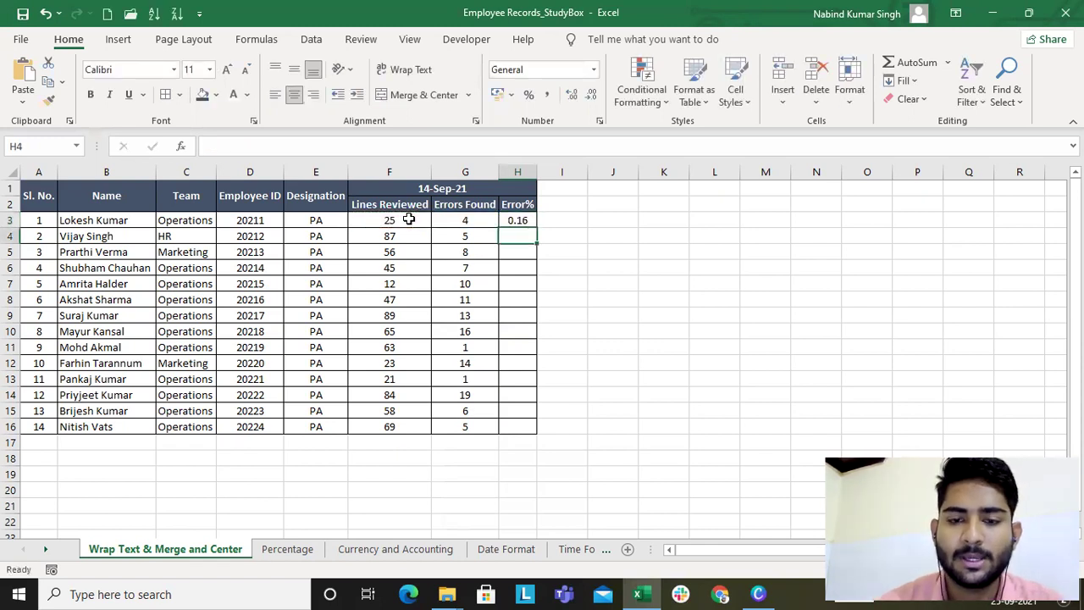
Clear the formula from H3 and apply the Percentage number format to the cell
left_click(526, 219)
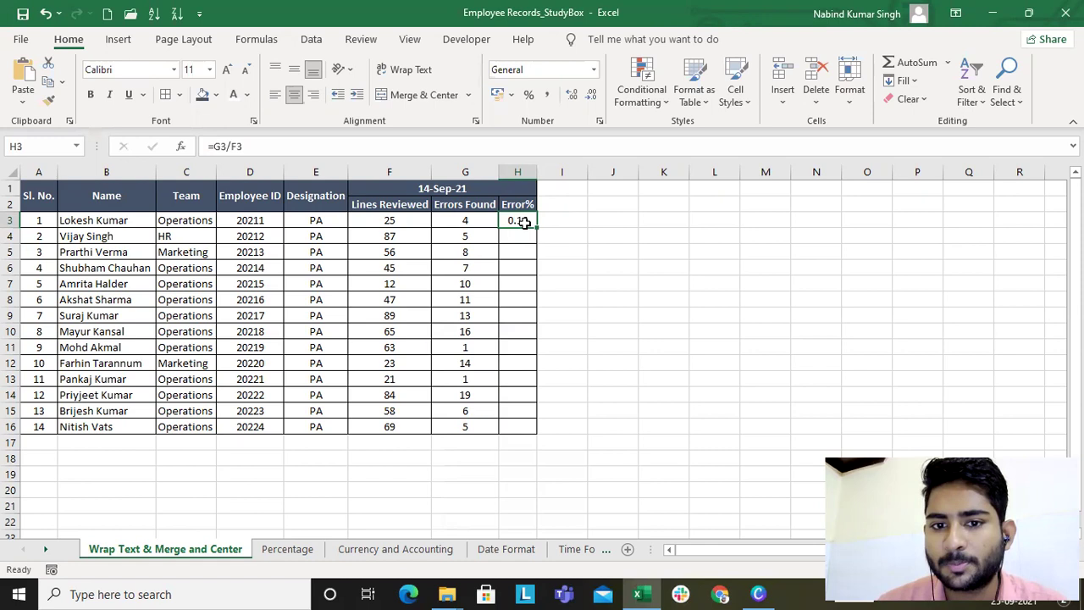
key("Delete")
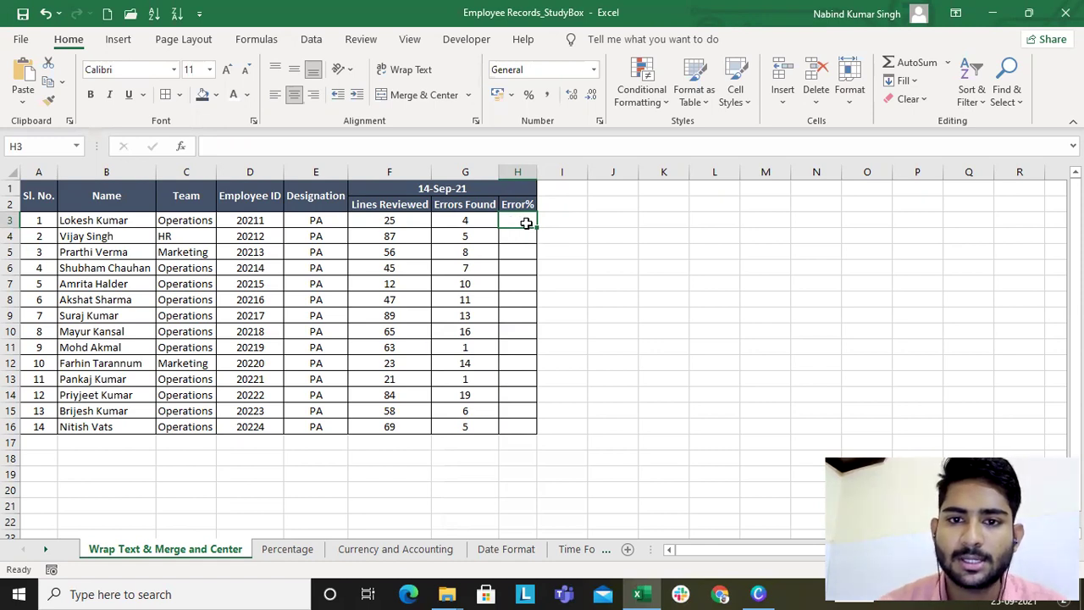
left_click(593, 70)
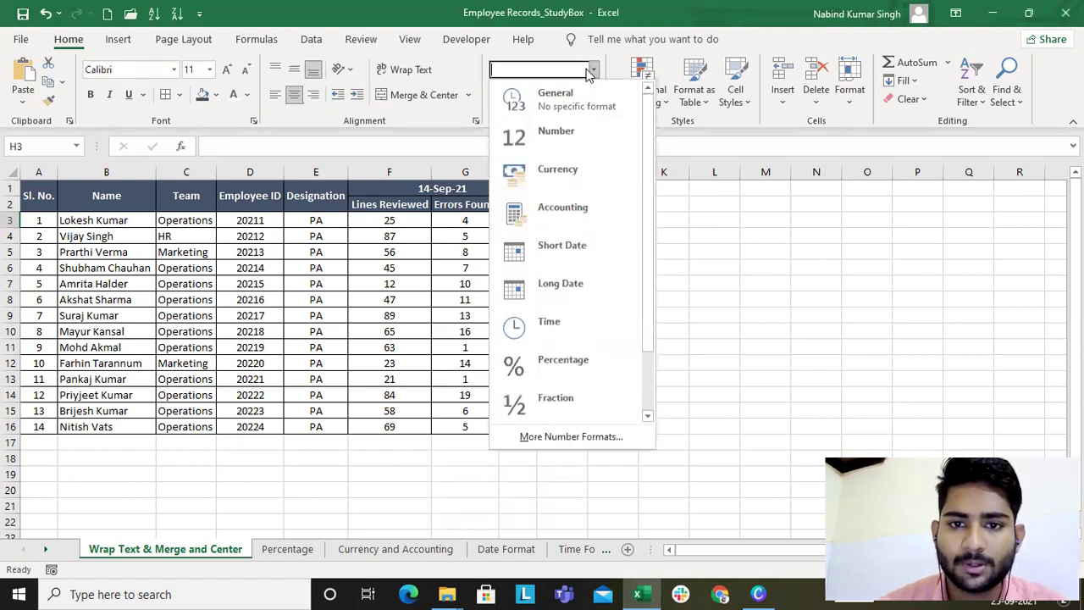
left_click(559, 367)
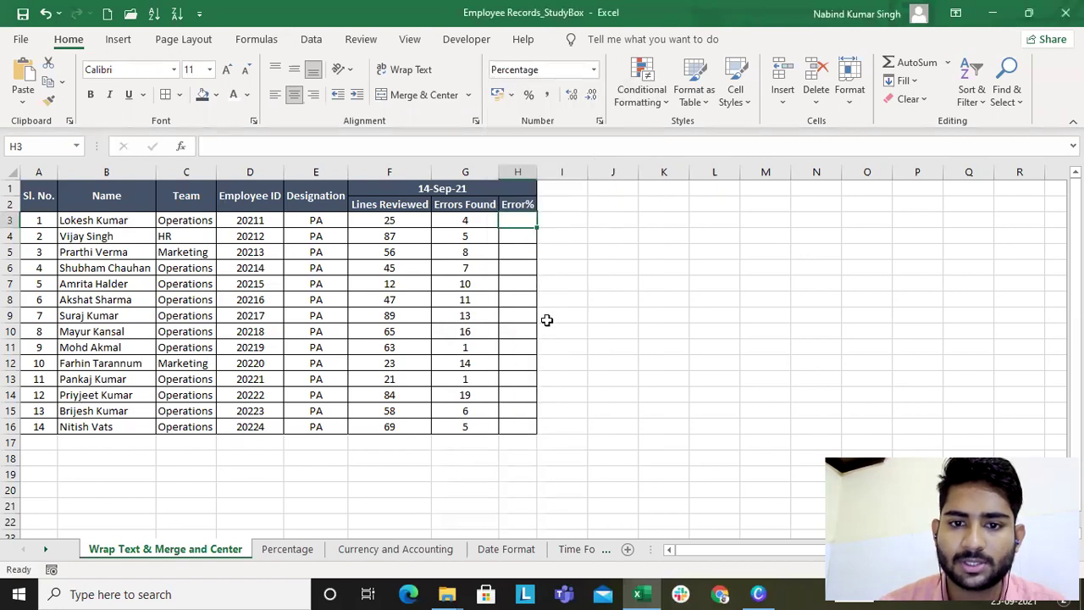
Enter the formula =G3/F3 in the percentage-formatted cell H3
type("=")
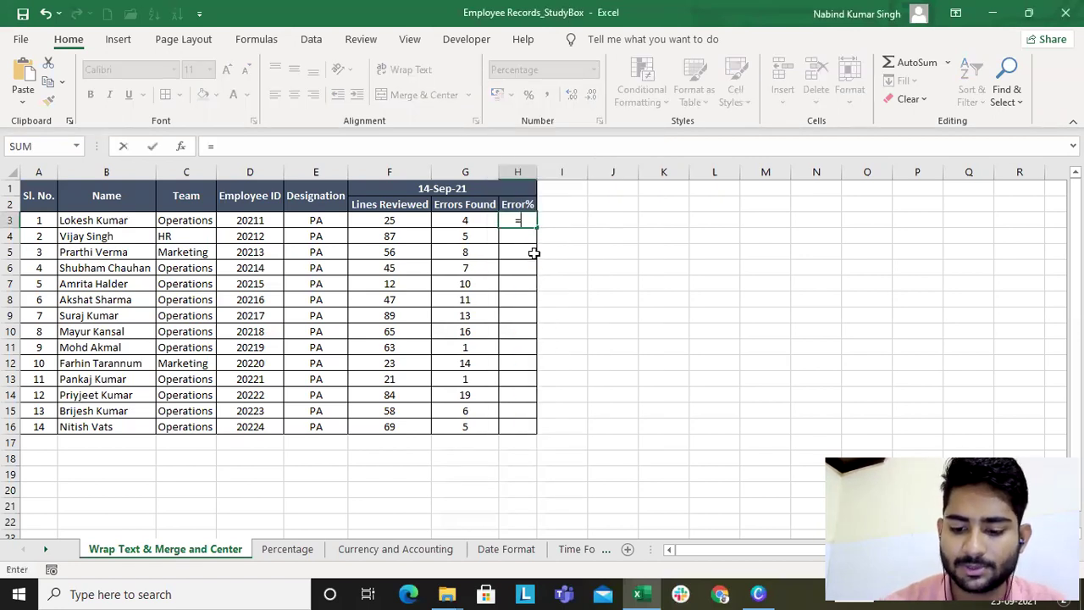
key("Left")
type("/")
key("Left")
key("Left")
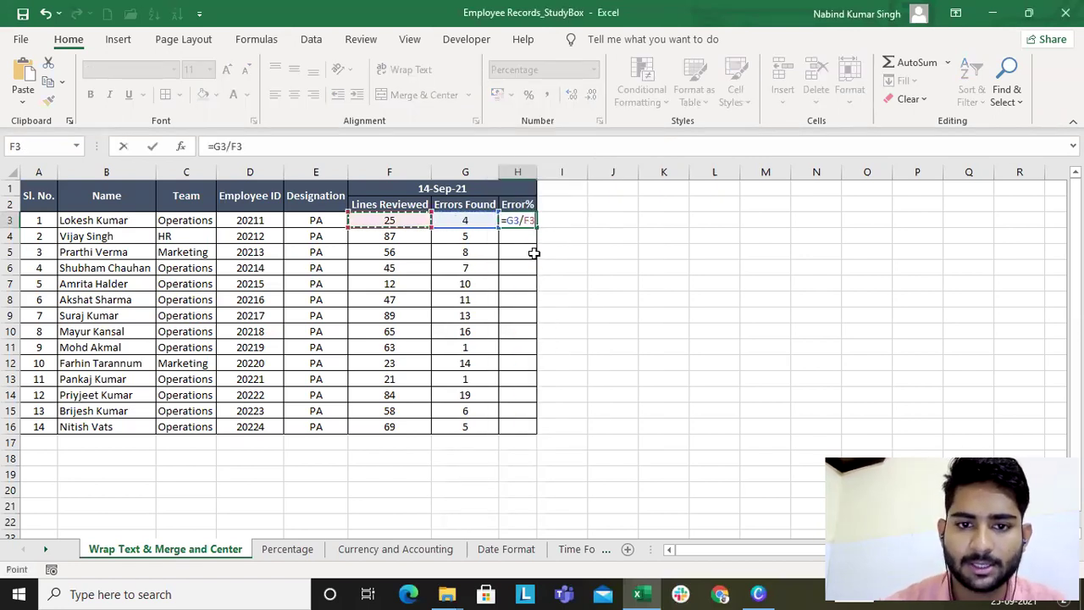
key("Return")
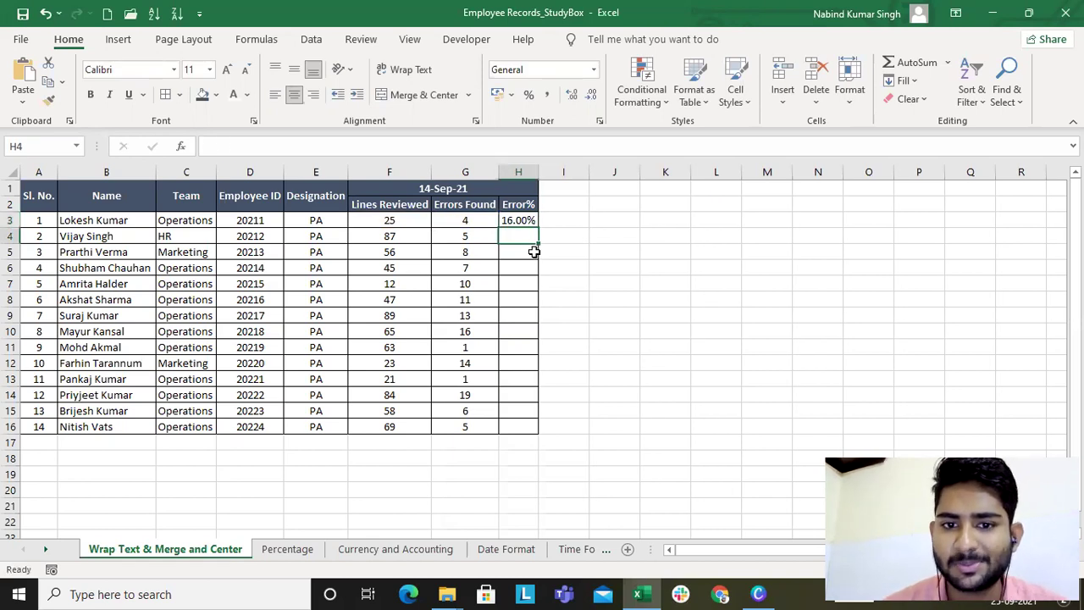
Copy the H3 error formula into H3:H16, undo the paste, and paste it into the same range again
left_click_drag(523, 219, 516, 421)
left_click(516, 221)
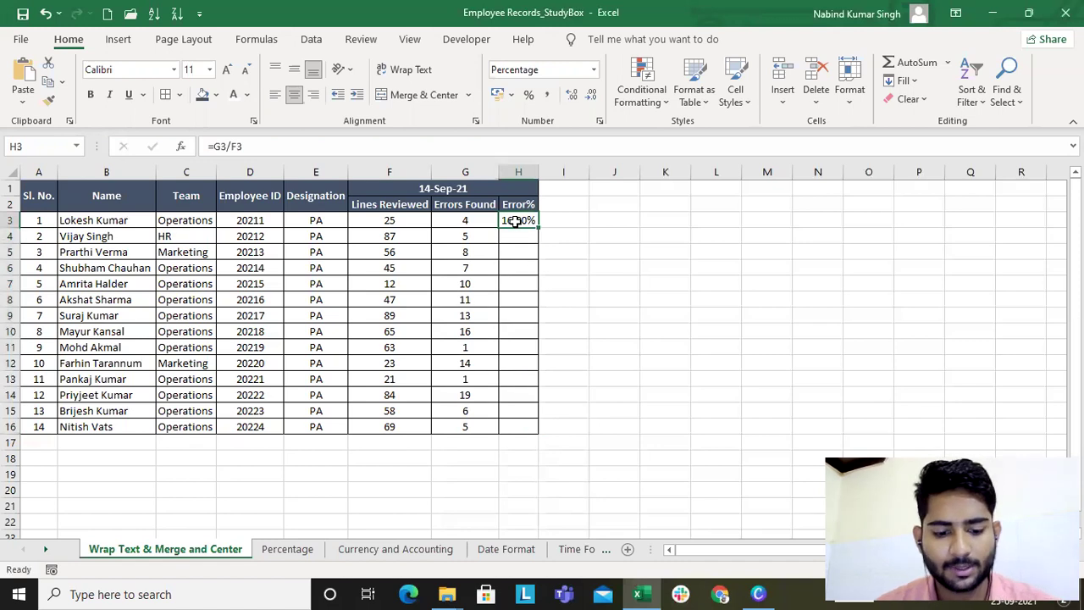
key("ctrl+c")
left_click_drag(515, 223, 506, 421)
key("ctrl+v")
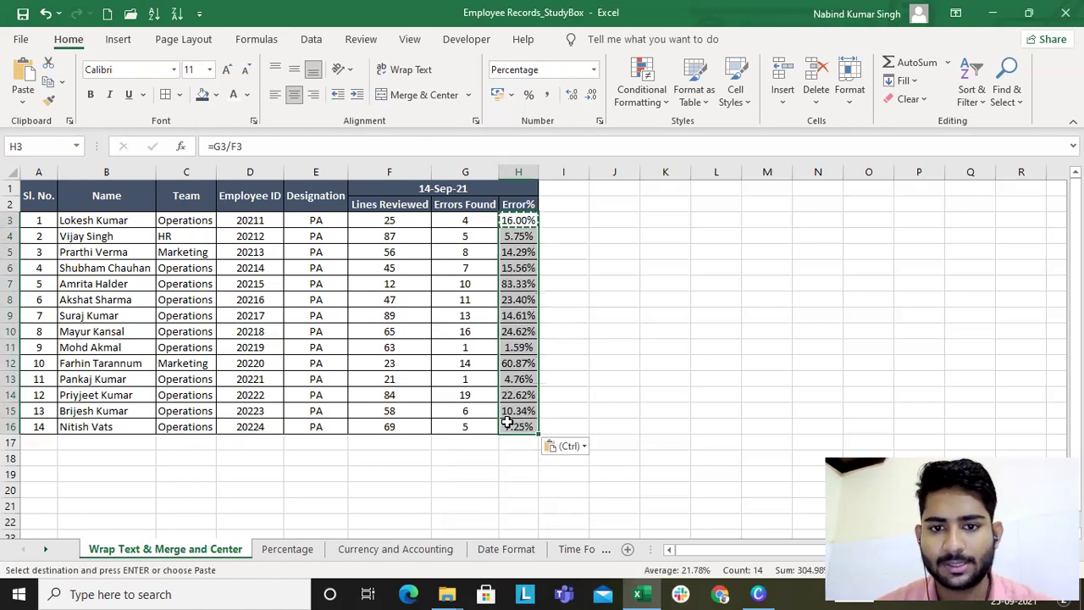
key("ctrl+z")
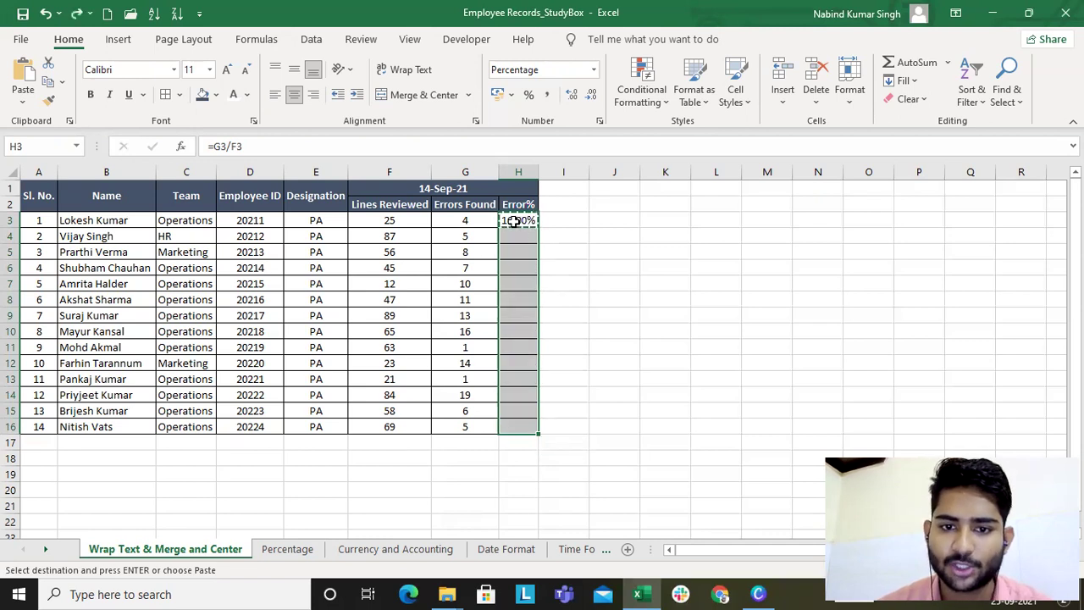
left_click_drag(519, 223, 502, 421)
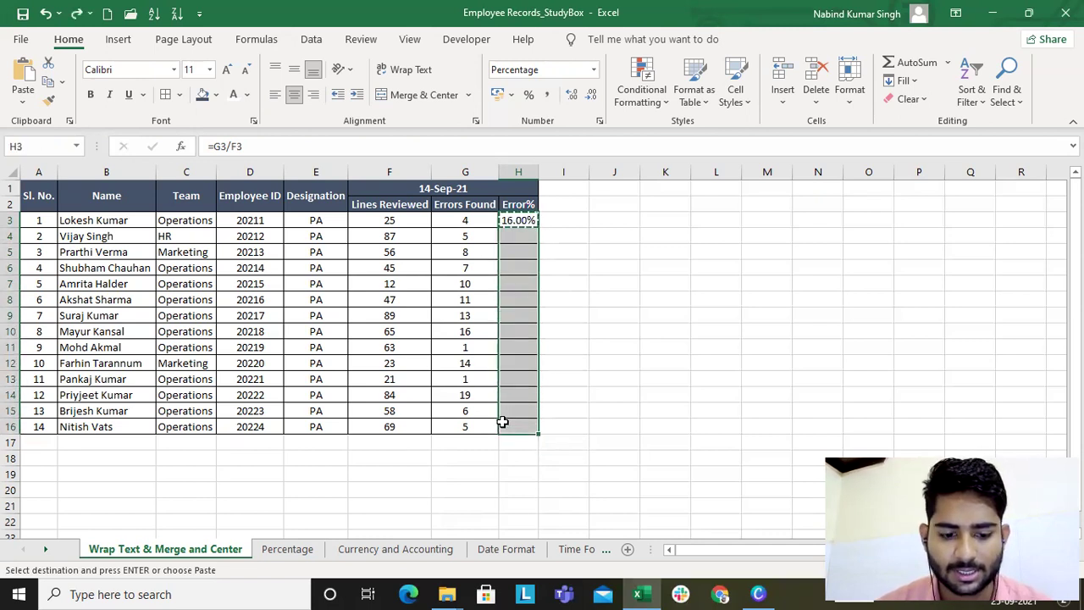
key("Return")
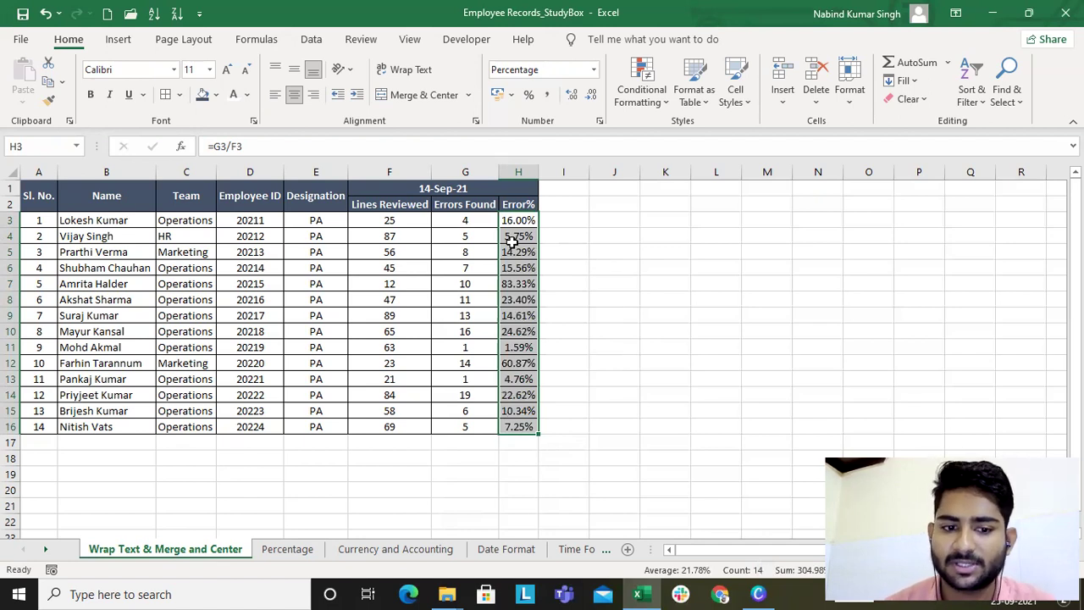
Copy the Error% values from H3:H16 into the Percentage sheet's Error% column, starting at H2
left_click(288, 549)
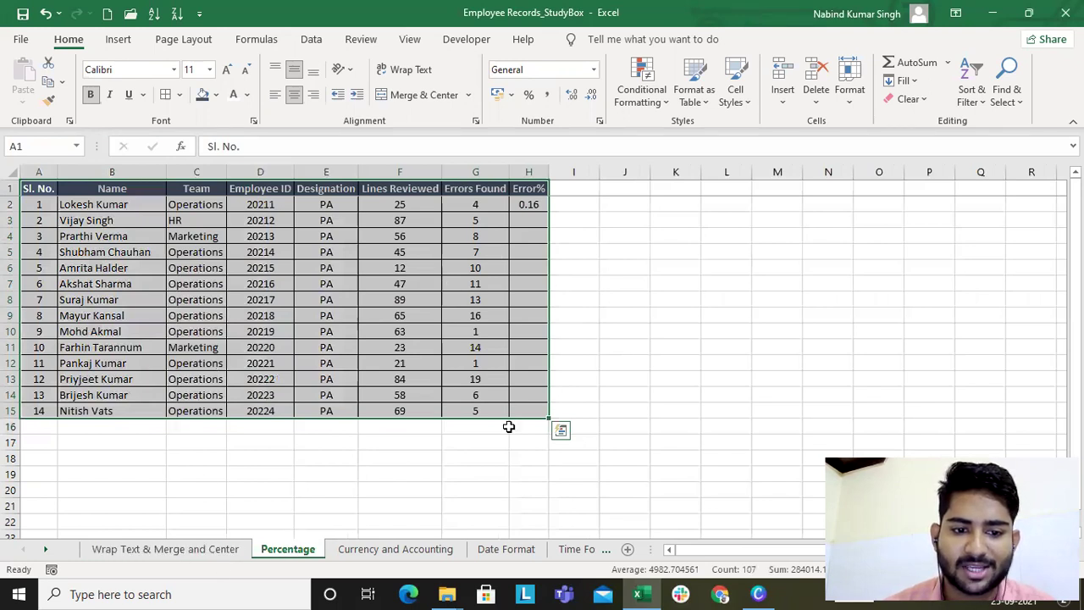
left_click(217, 549)
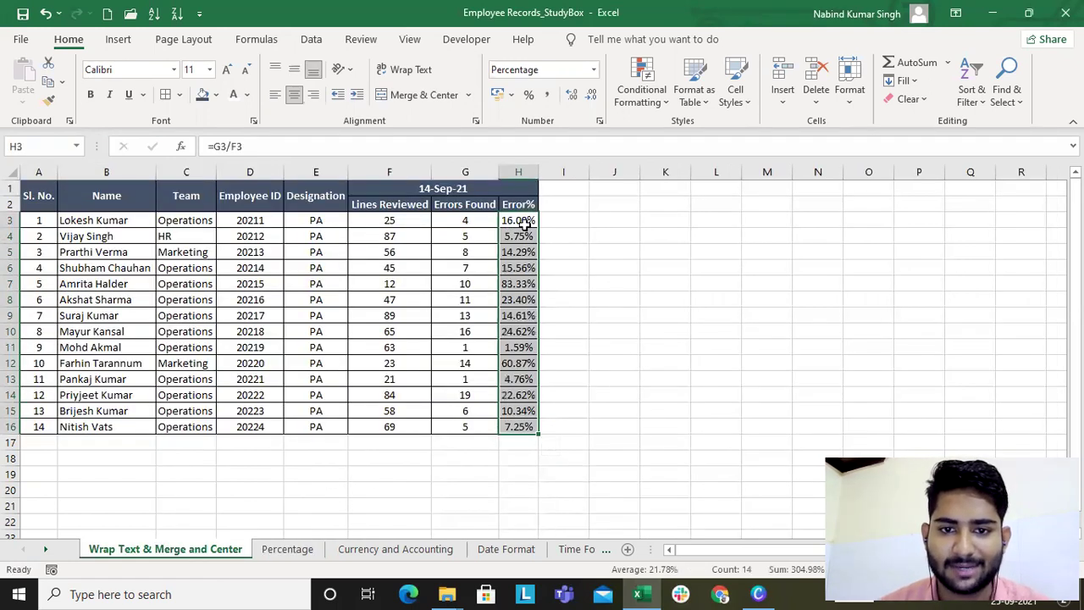
key("ctrl+c")
left_click(288, 549)
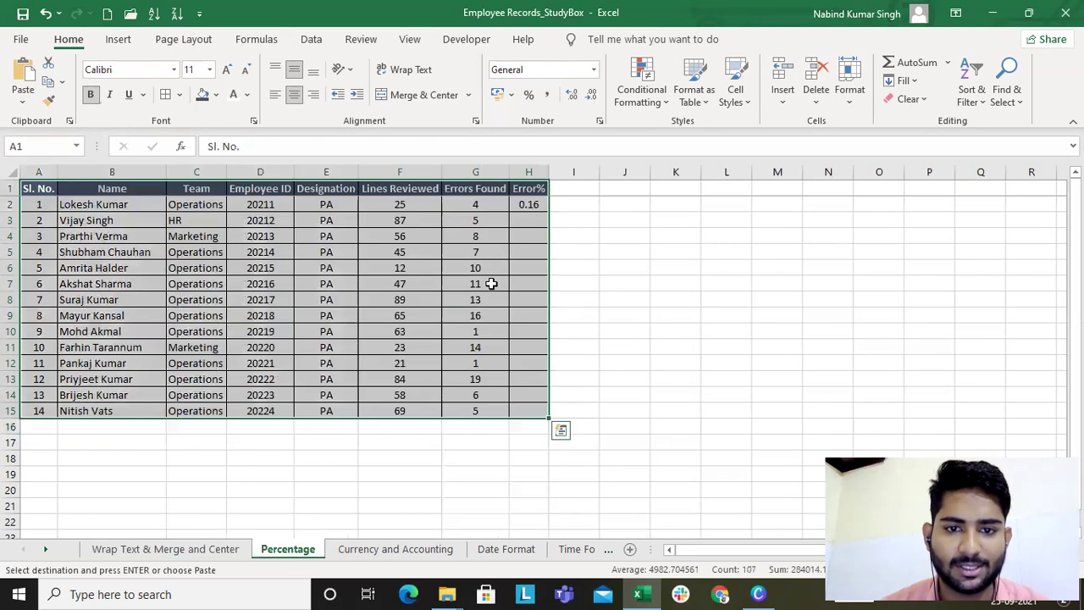
left_click(529, 204)
key("ctrl+v")
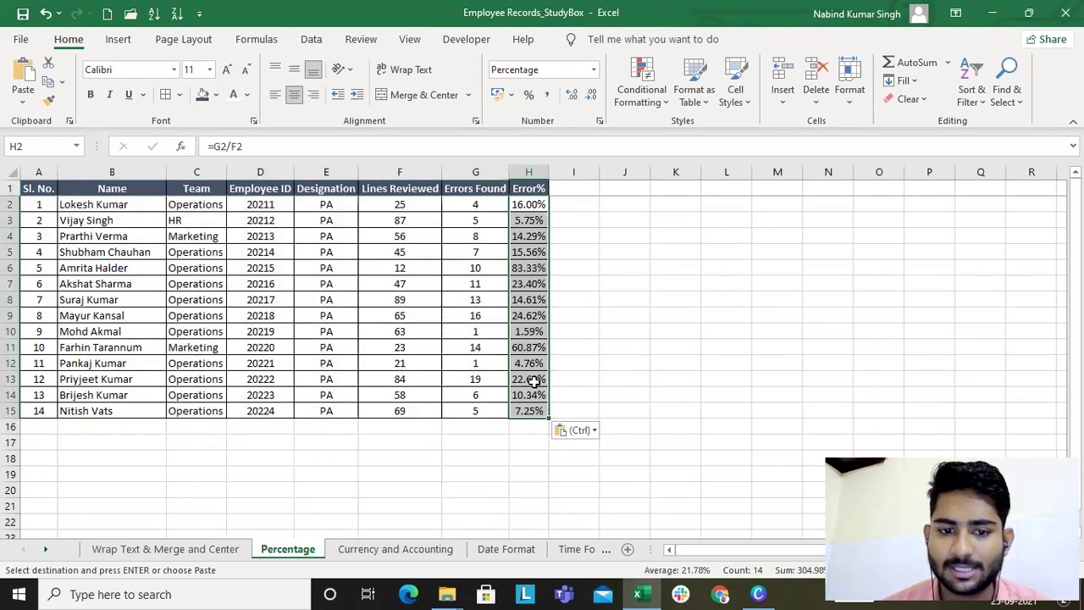
On the Currency and Accounting sheet, format the Salary Per Month values in F2:F15 as Currency with no decimal places
left_click(395, 549)
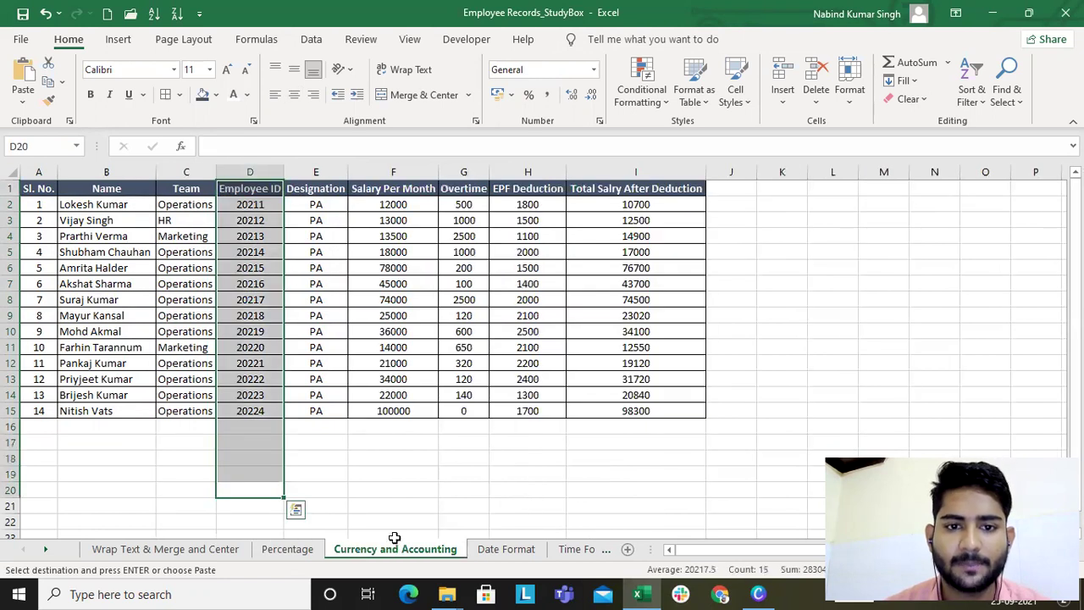
left_click(392, 238)
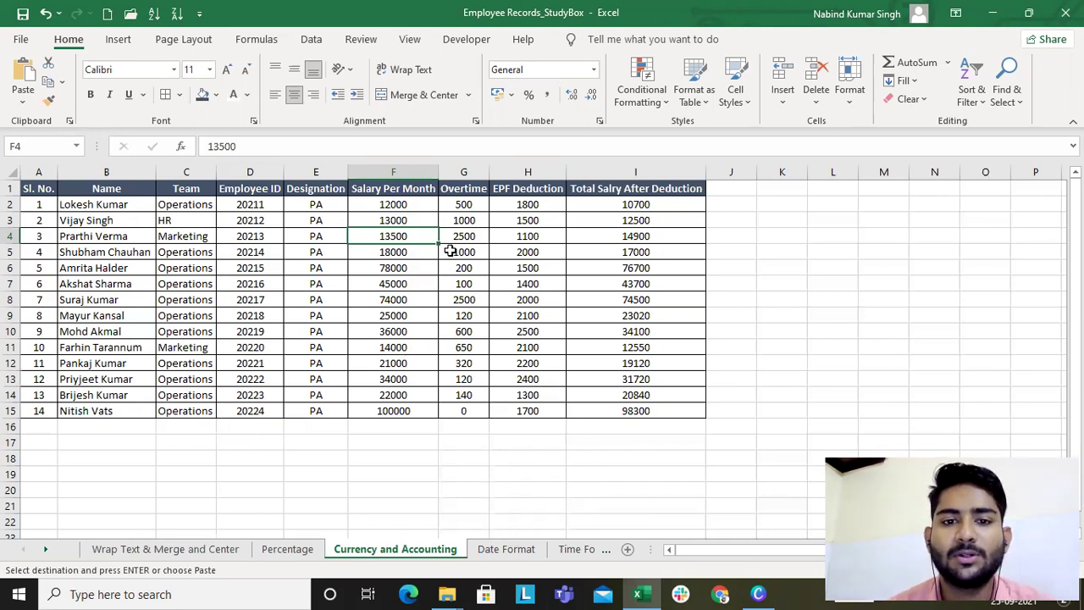
left_click(405, 204)
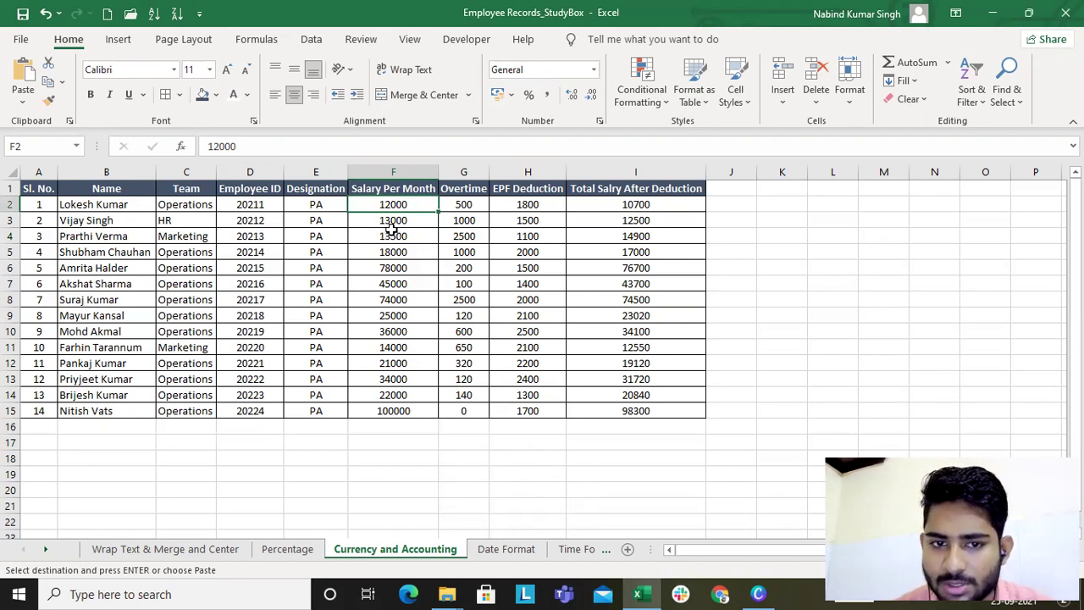
left_click_drag(405, 205, 404, 412)
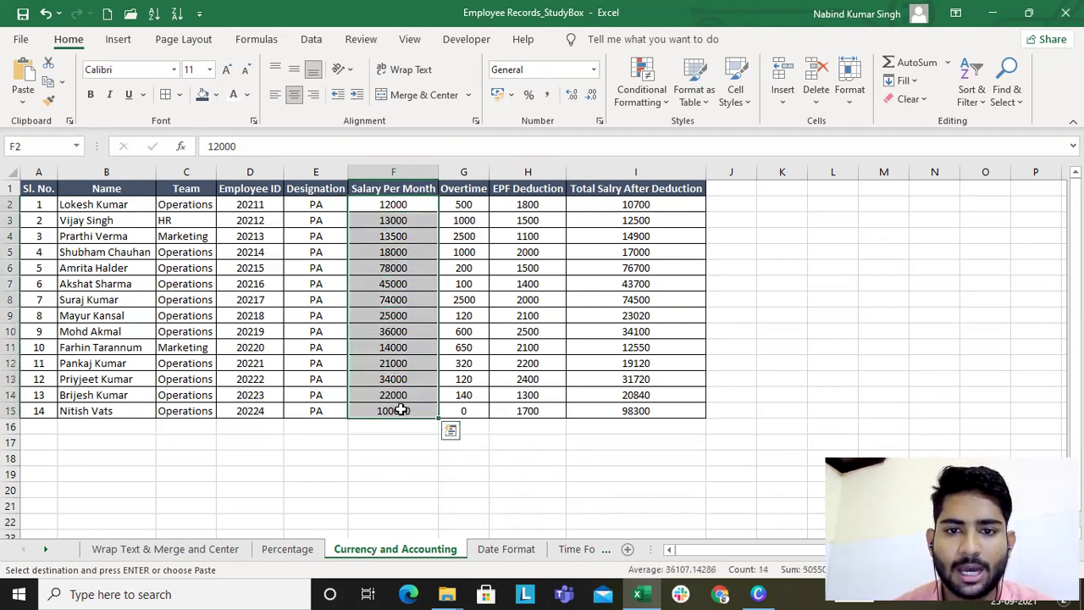
left_click(595, 71)
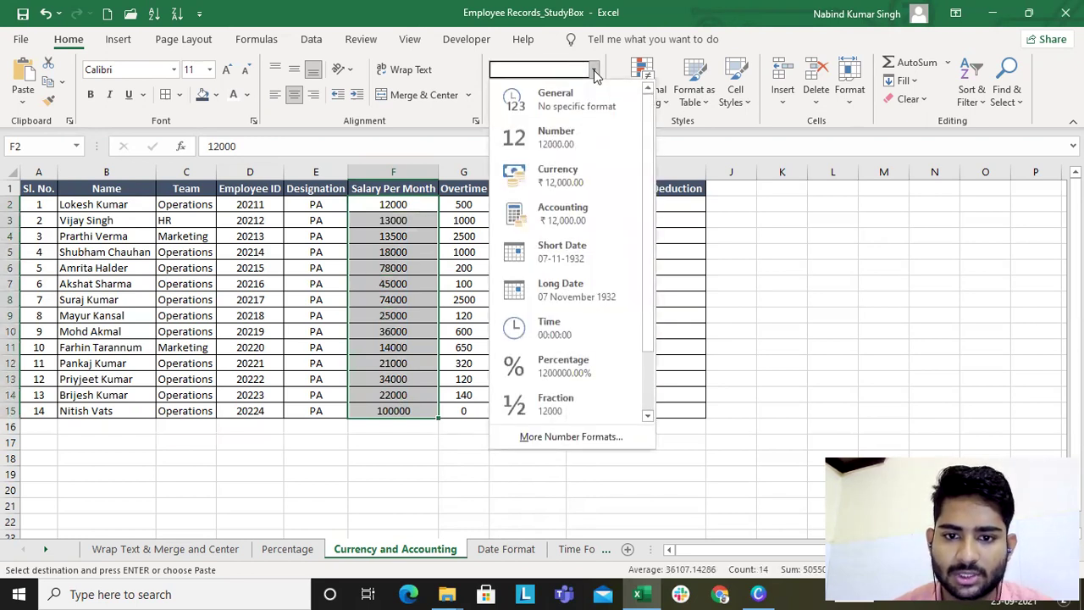
scroll(582, 273, "down", 1)
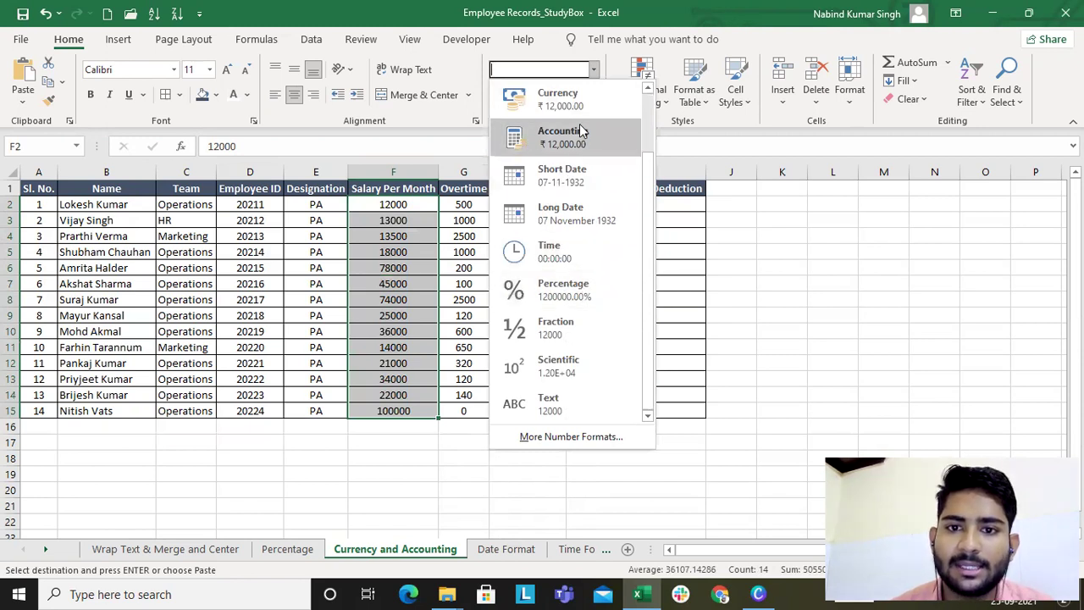
left_click(559, 100)
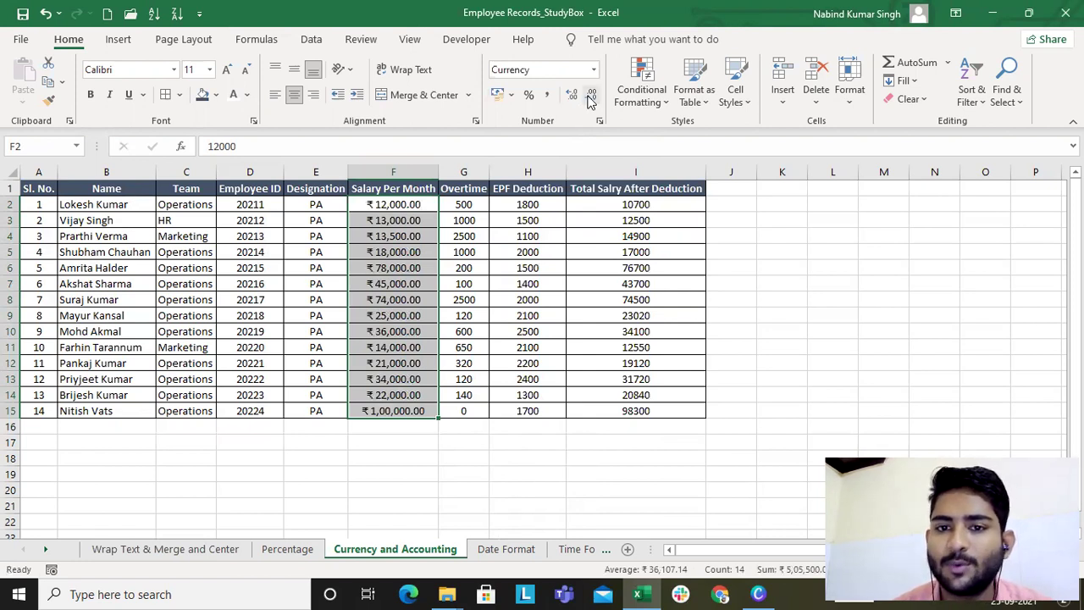
left_click(591, 99)
left_click(590, 98)
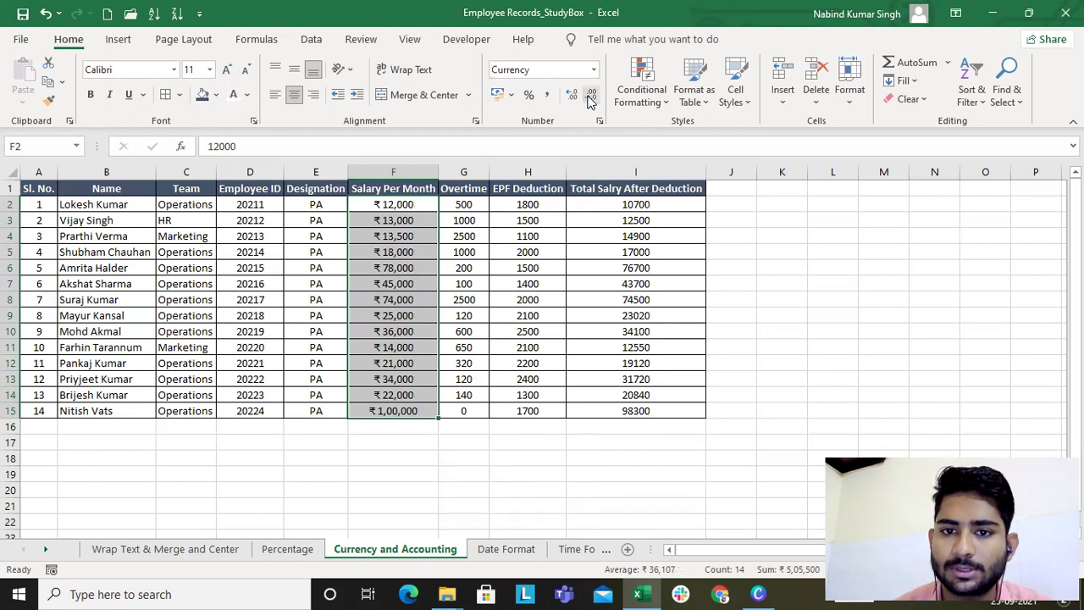
Extend the Salary Per Month values to four decimal places and reduce them back to none
left_click(572, 95)
left_click(571, 95)
left_click(572, 95)
left_click(572, 95)
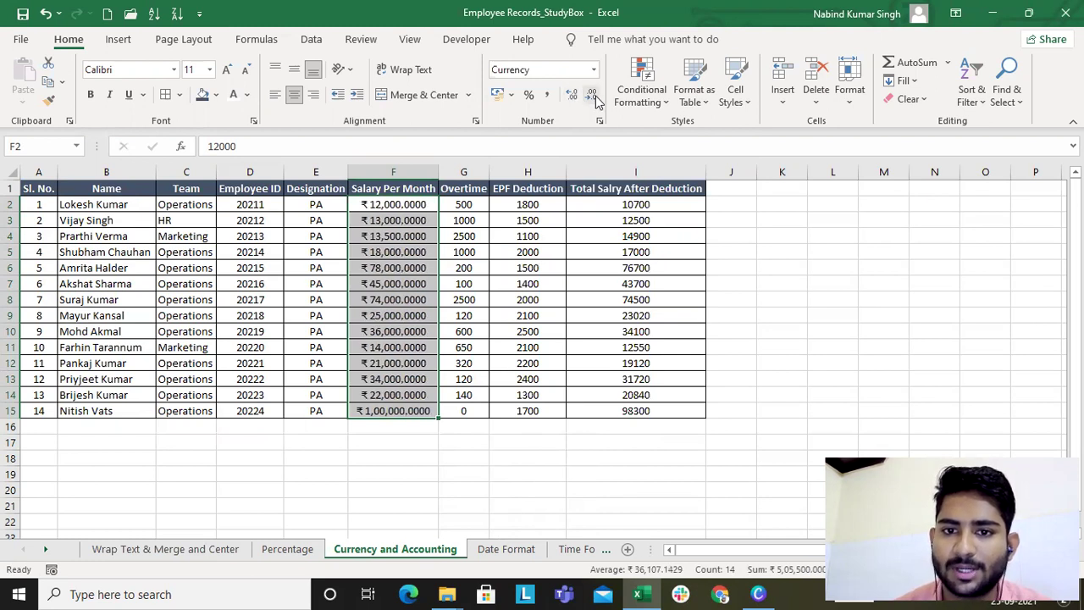
left_click(593, 98)
left_click(593, 98)
left_click(593, 99)
left_click(593, 98)
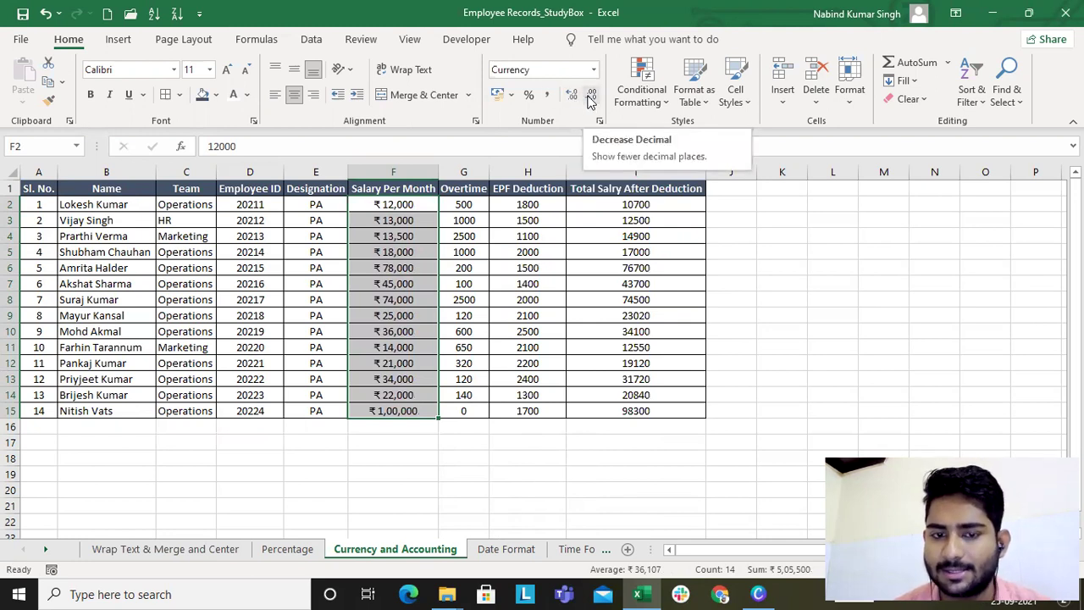
Format the Overtime values in G2:G15 as Currency
left_click(485, 234)
left_click(472, 207)
left_click_drag(472, 222, 472, 411)
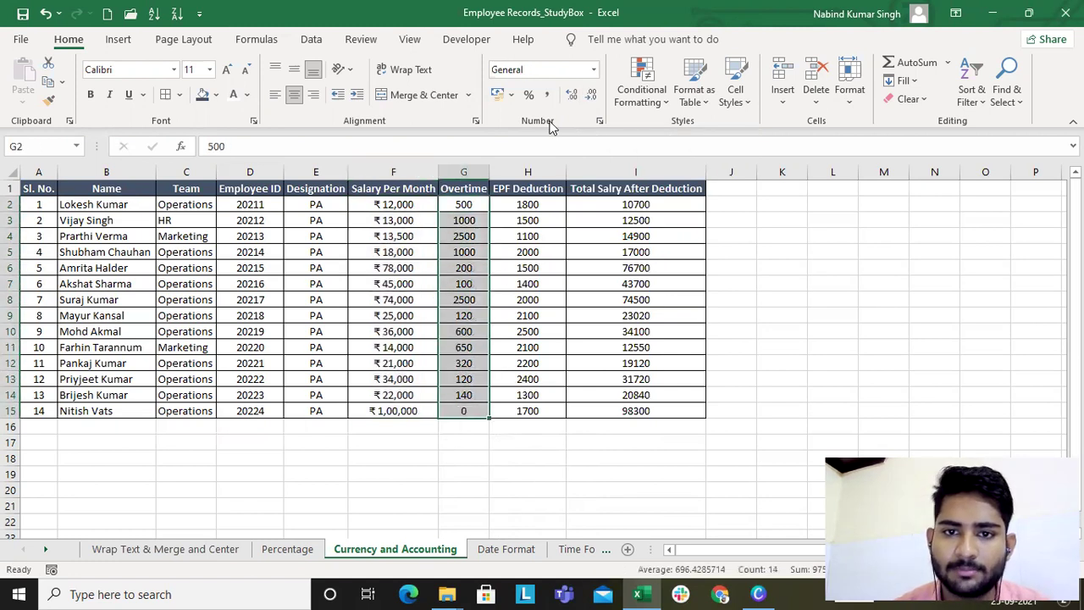
left_click(595, 71)
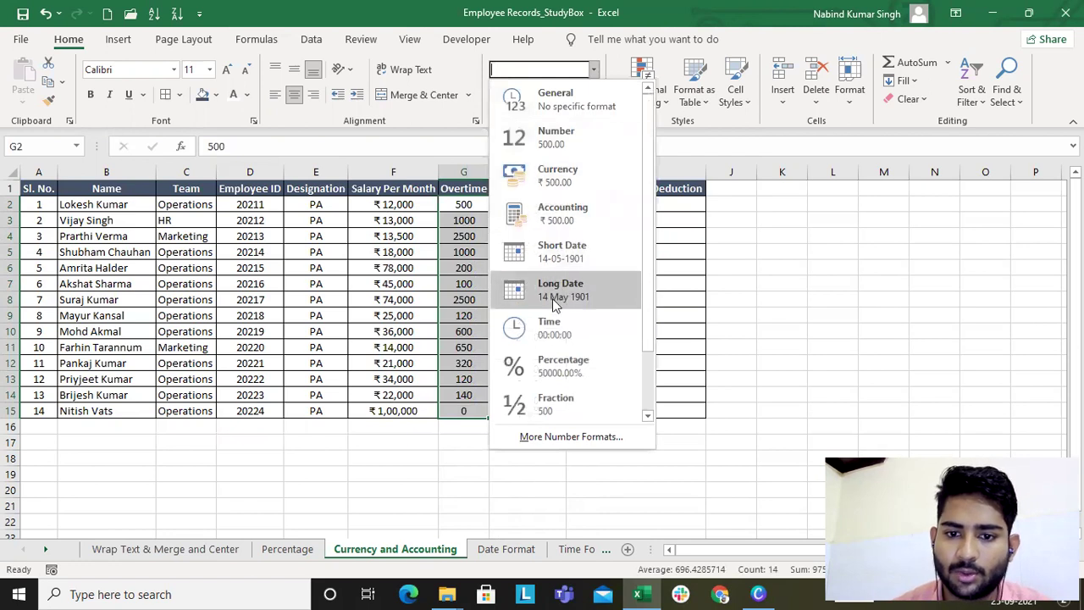
scroll(564, 254, "down", 1)
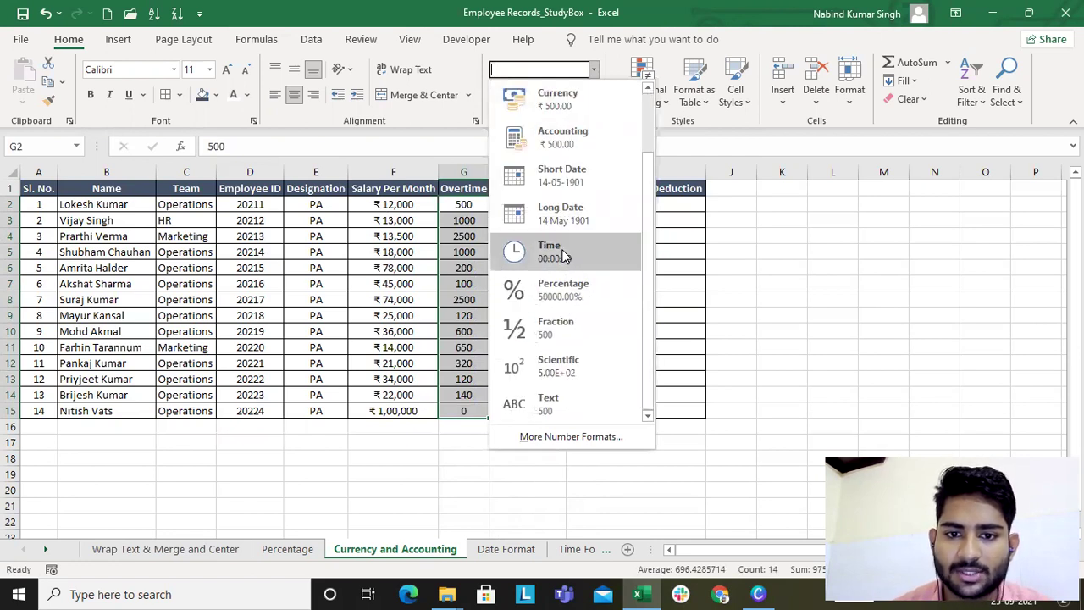
left_click(562, 95)
left_click_drag(547, 205, 538, 413)
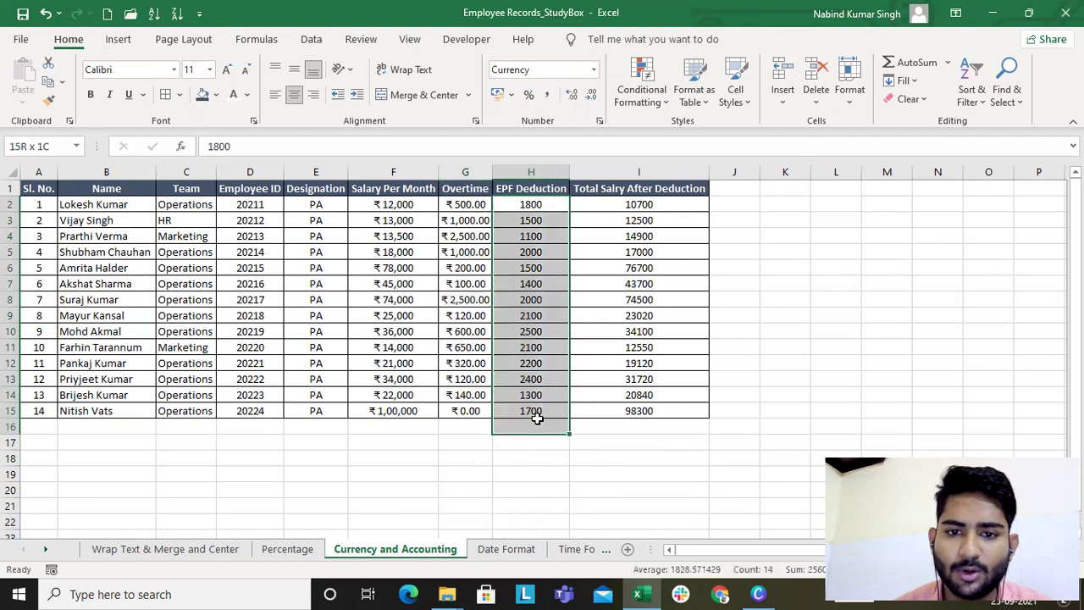
left_click(596, 71)
key("Escape")
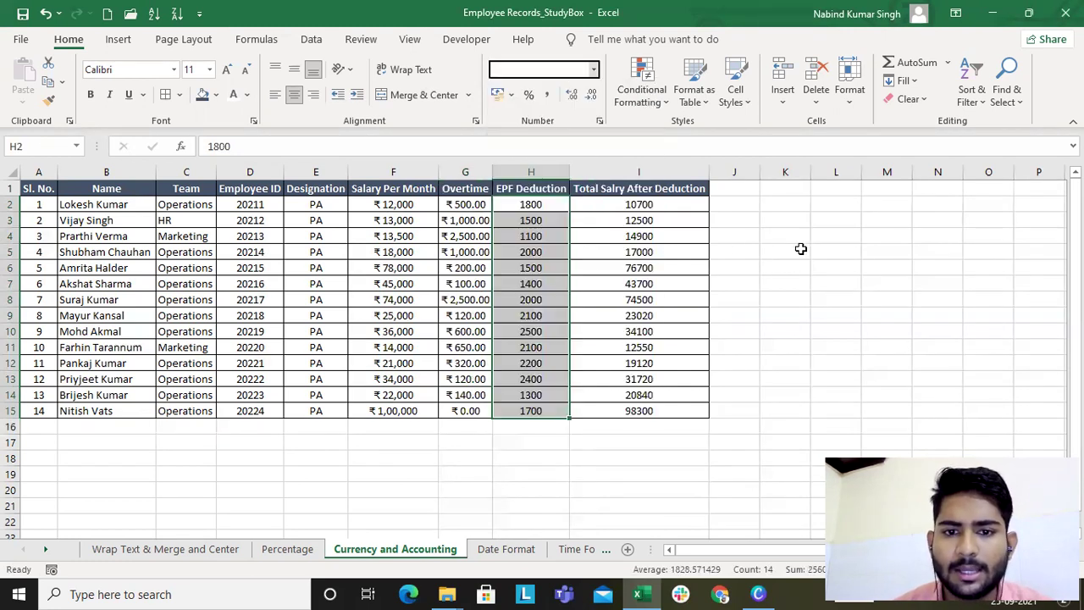
Copy the Currency format from the Overtime values in G2:G15 onto the EPF Deduction values in H2:H15 with Format Painter
left_click_drag(467, 204, 477, 413)
left_click(49, 100)
left_click_drag(543, 205, 542, 410)
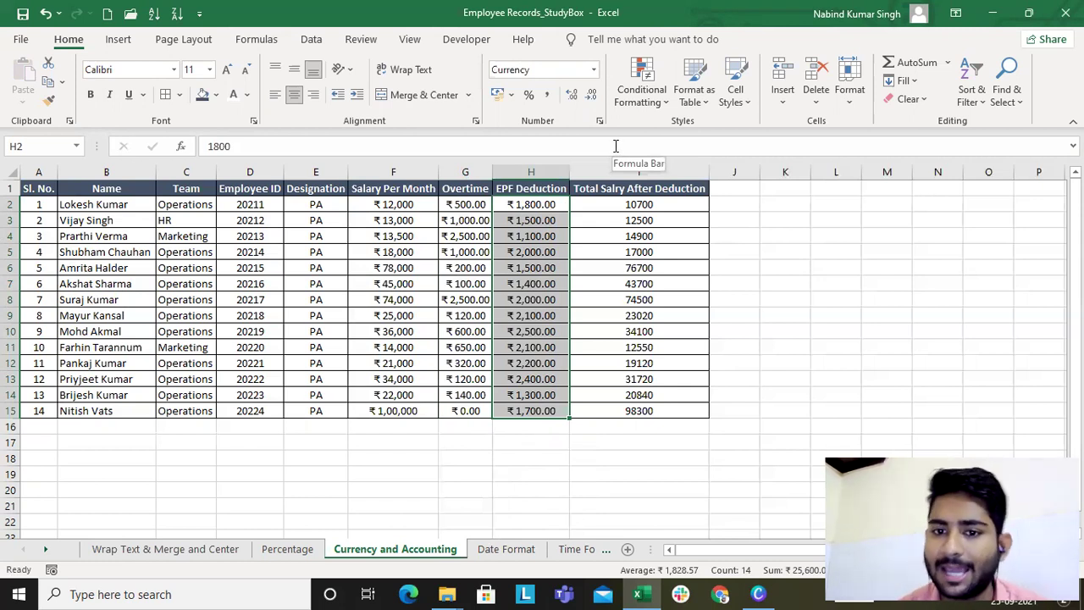
Enter the test value 100 in the empty cells L6 and N6
left_click(848, 270)
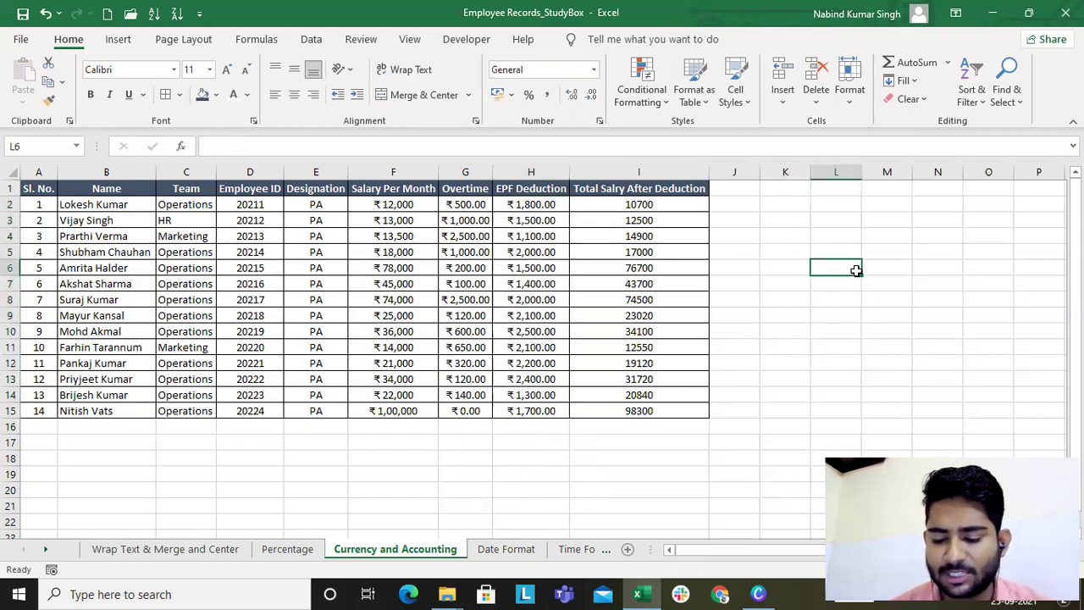
type("1000")
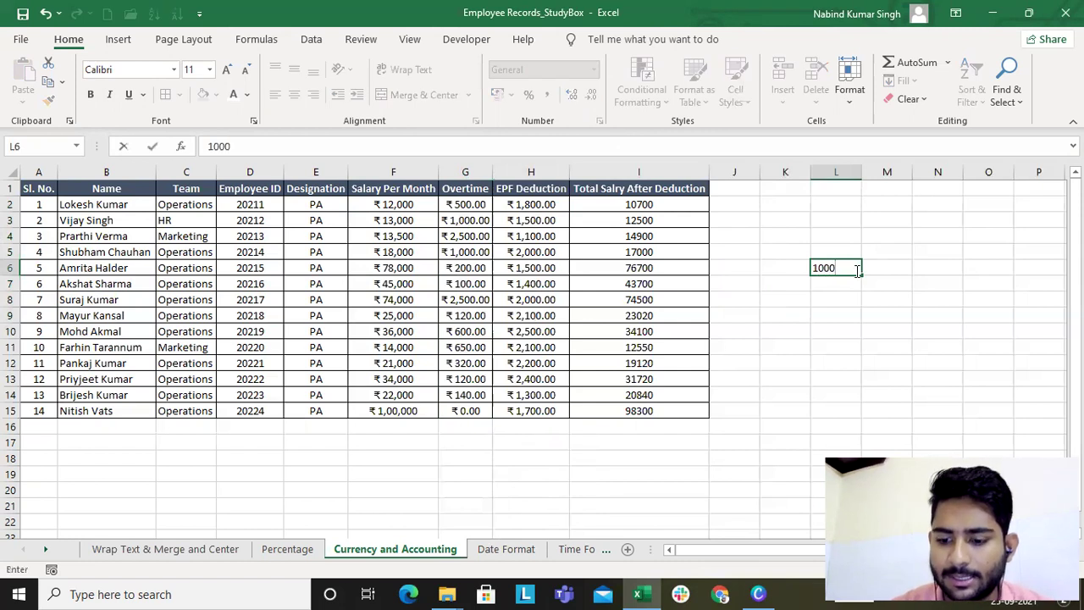
key("Return")
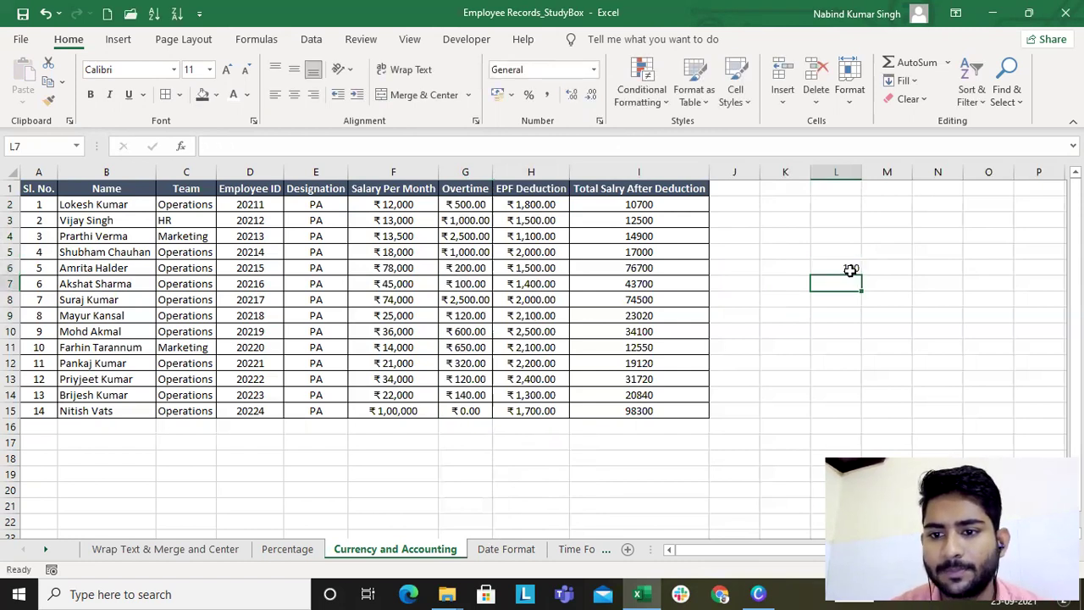
left_click(905, 267)
left_click(954, 264)
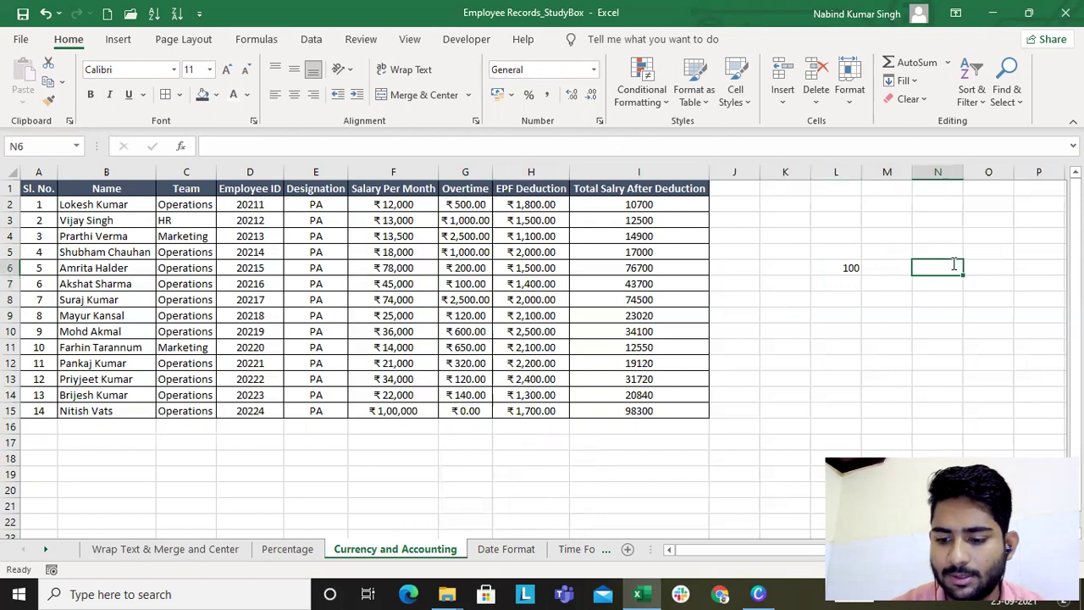
type("100")
key("Return")
Format the test value in L6 as Currency and the one in N6 as Accounting
left_click(851, 268)
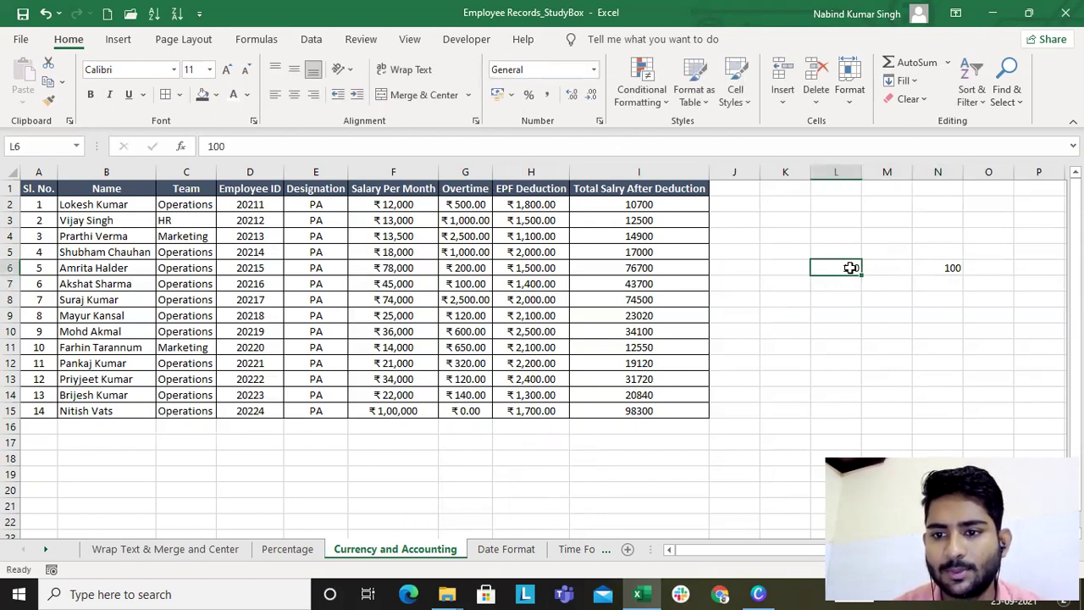
left_click(595, 70)
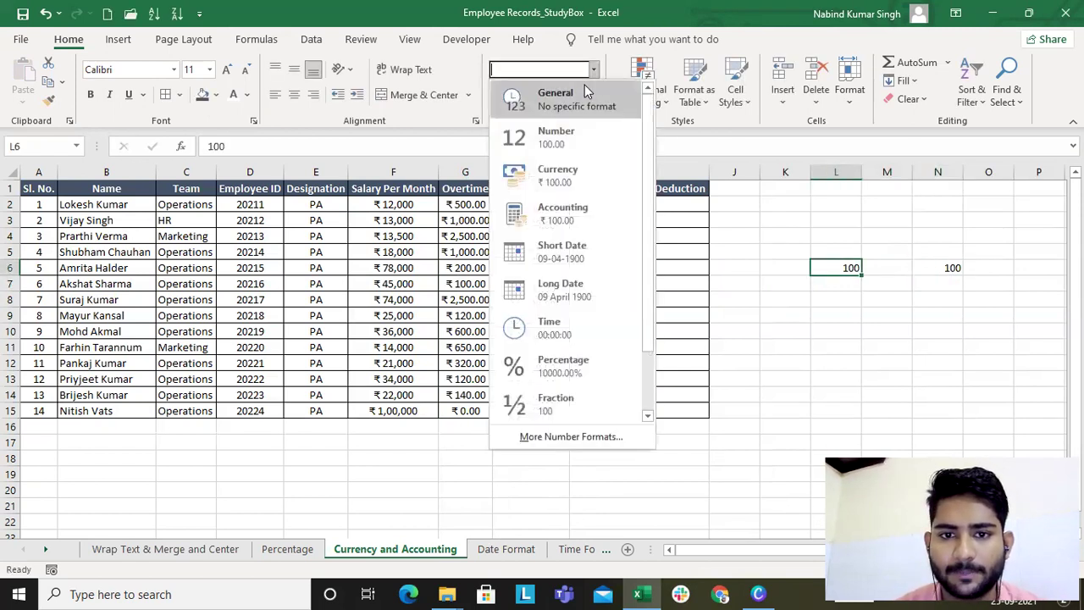
left_click(559, 188)
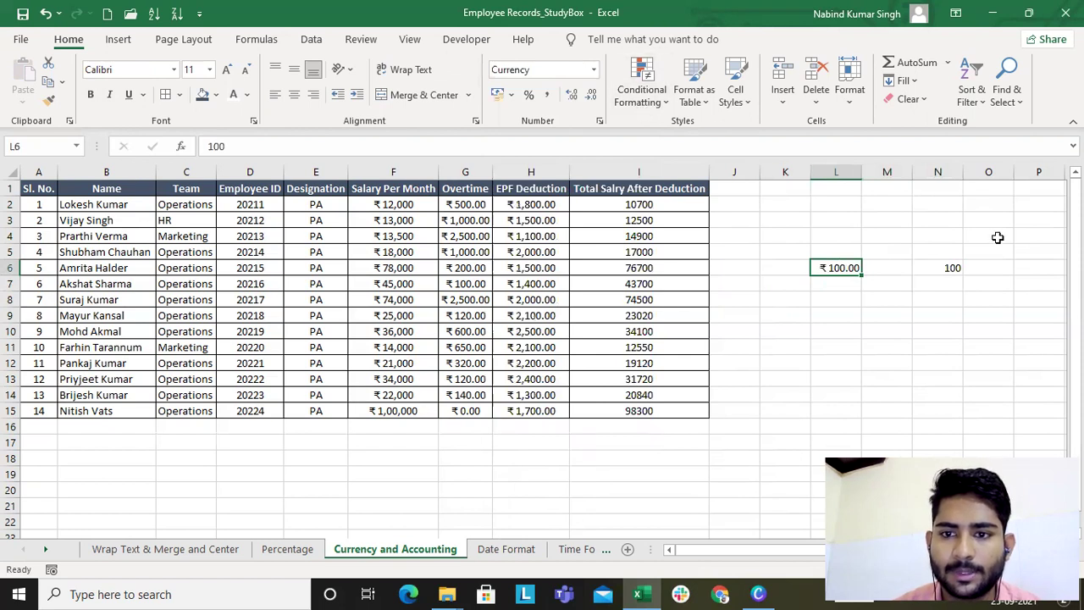
left_click(955, 268)
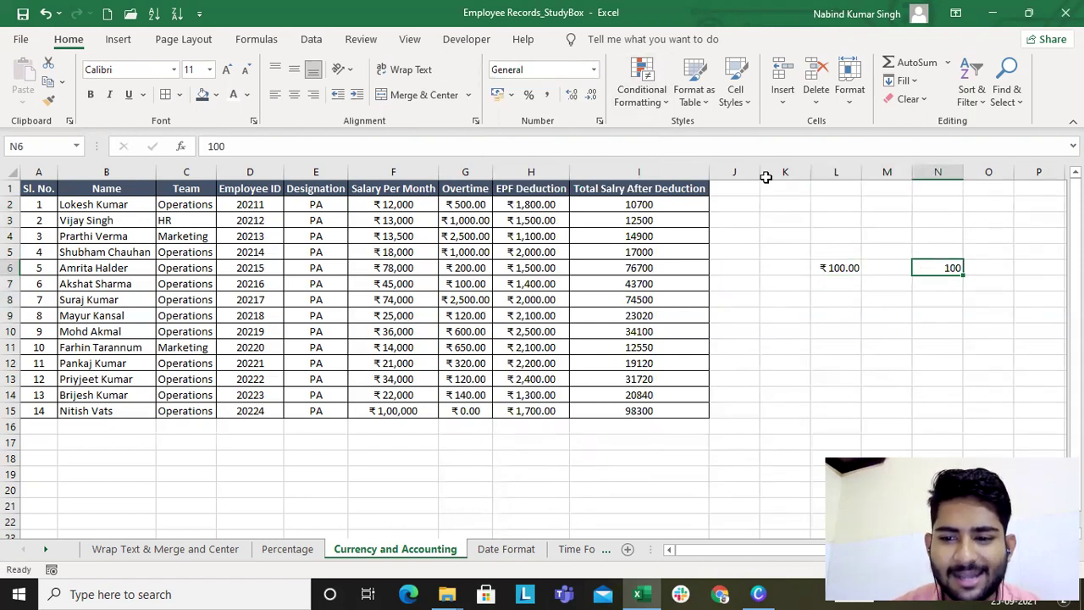
left_click(593, 70)
left_click(559, 208)
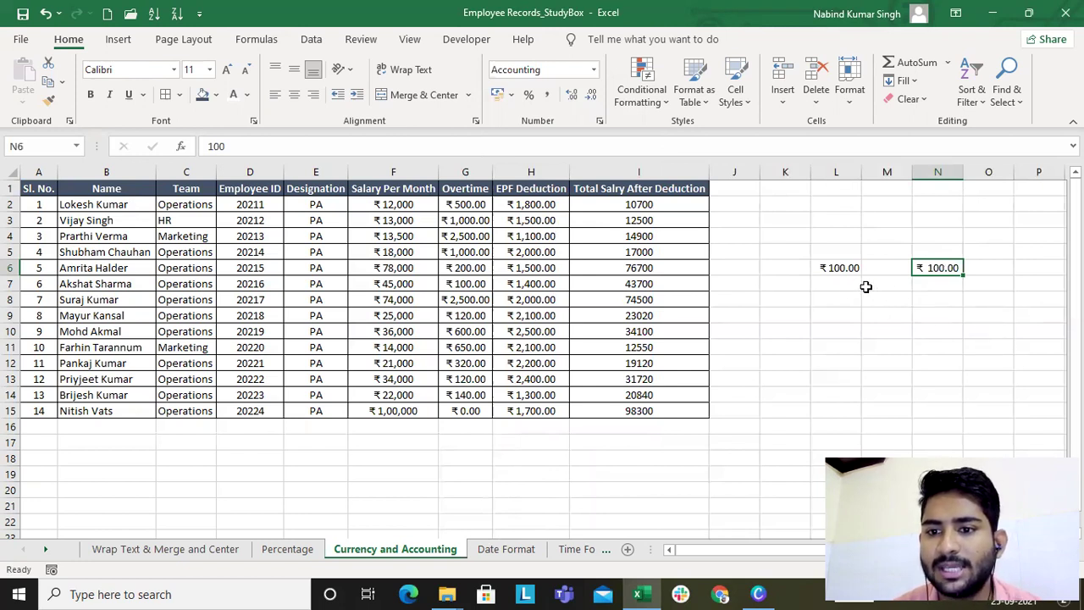
Widen columns N and L to compare how Accounting and Currency align the rupee symbol
left_click(837, 269)
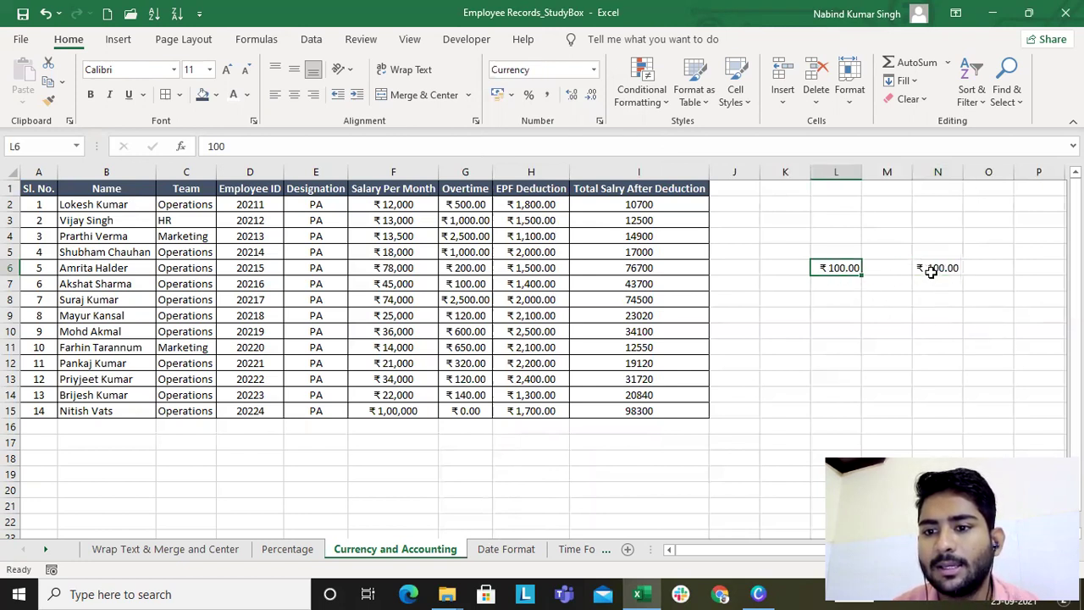
left_click_drag(964, 173, 1040, 174)
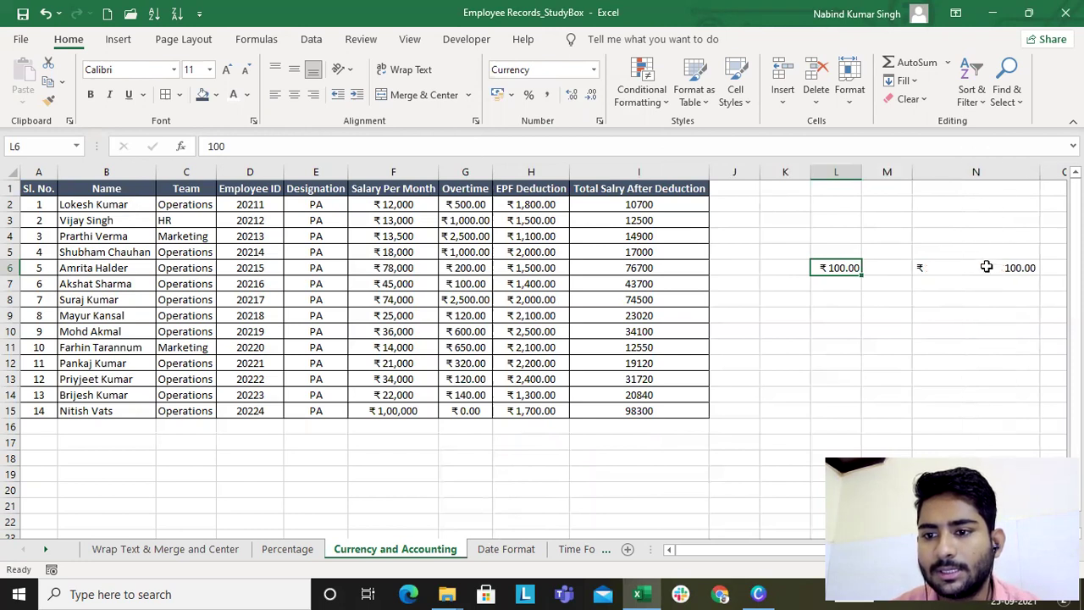
left_click_drag(863, 173, 920, 178)
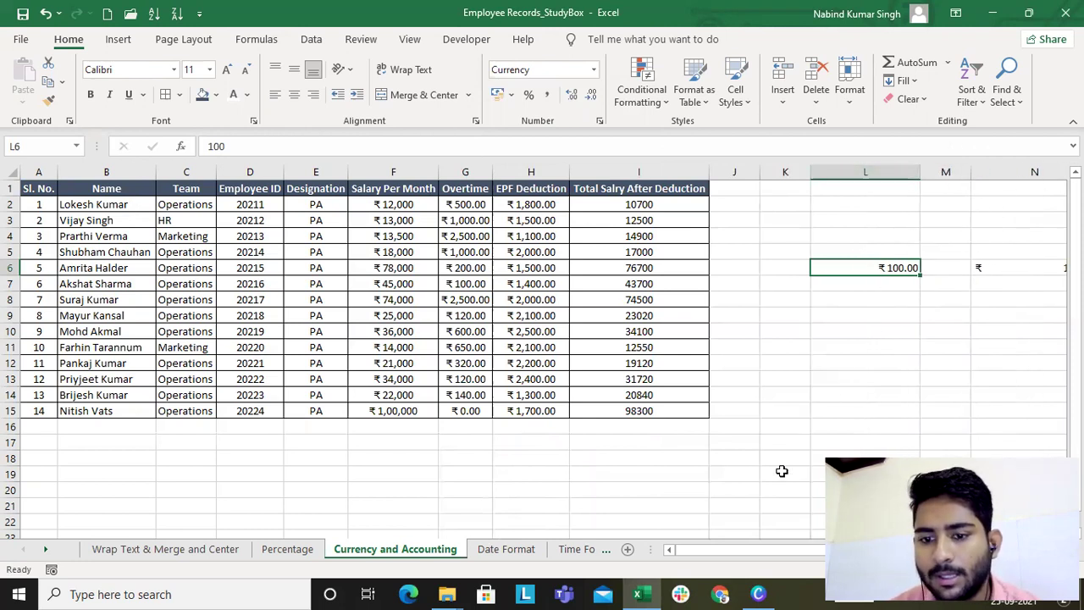
left_click_drag(708, 555, 787, 551)
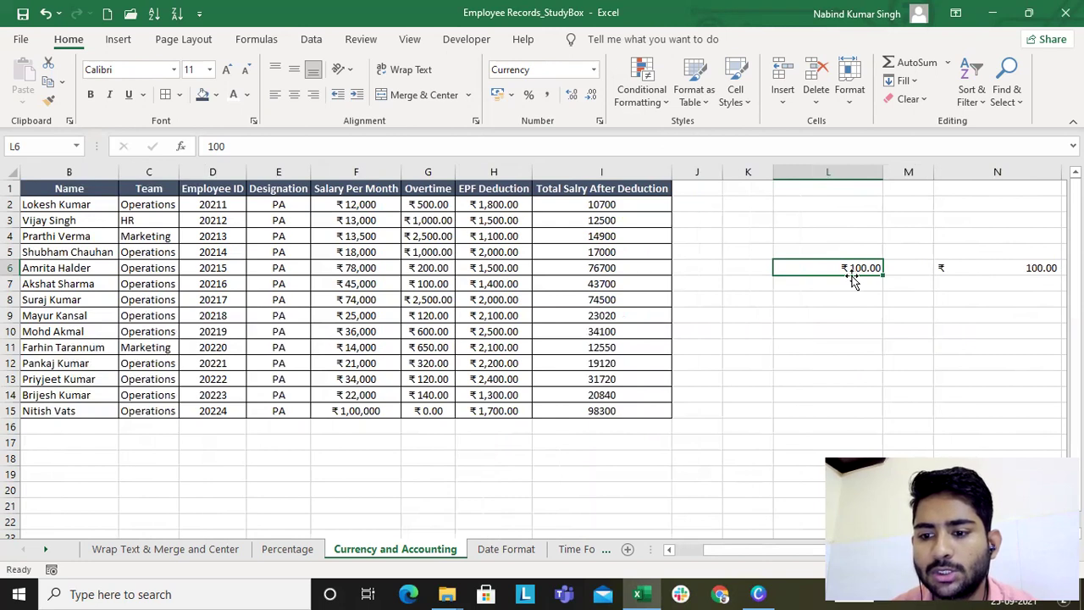
left_click(960, 267)
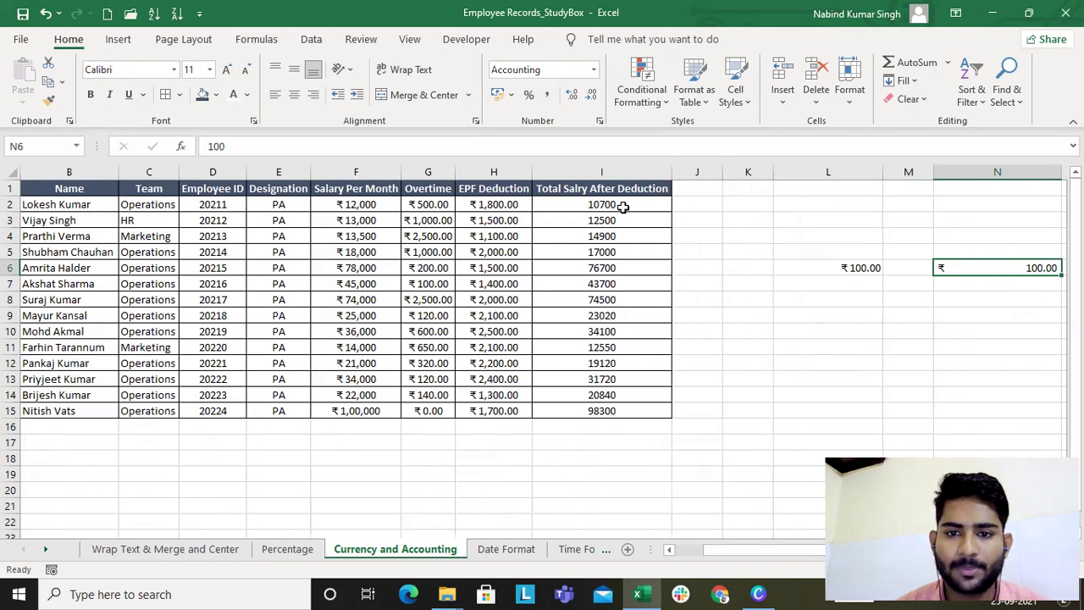
Format the Total Salry After Deduction values in I2:I15 as Accounting
left_click_drag(626, 204, 627, 413)
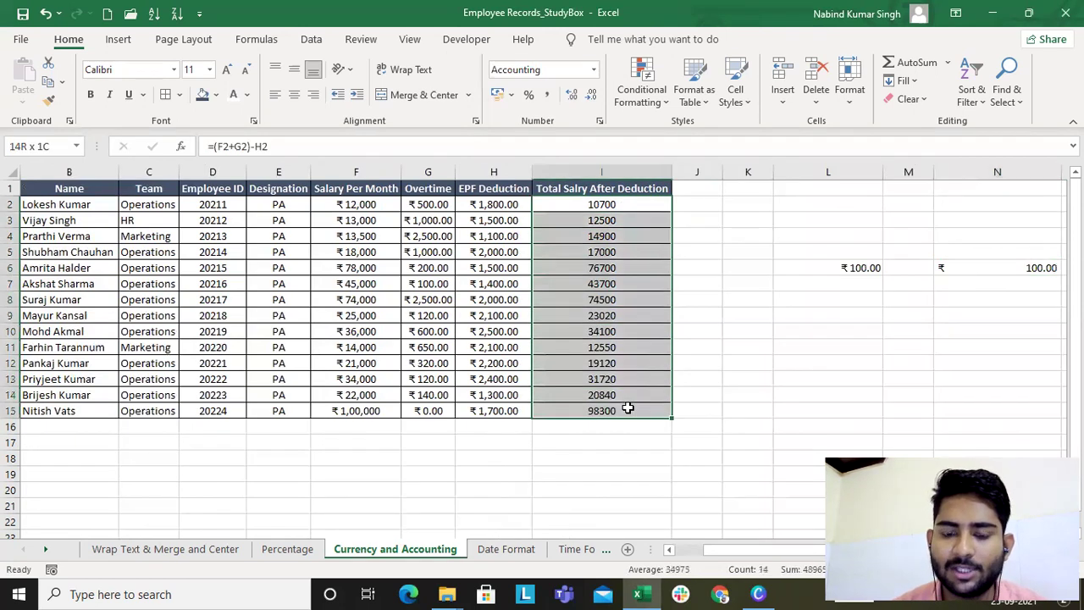
left_click(594, 69)
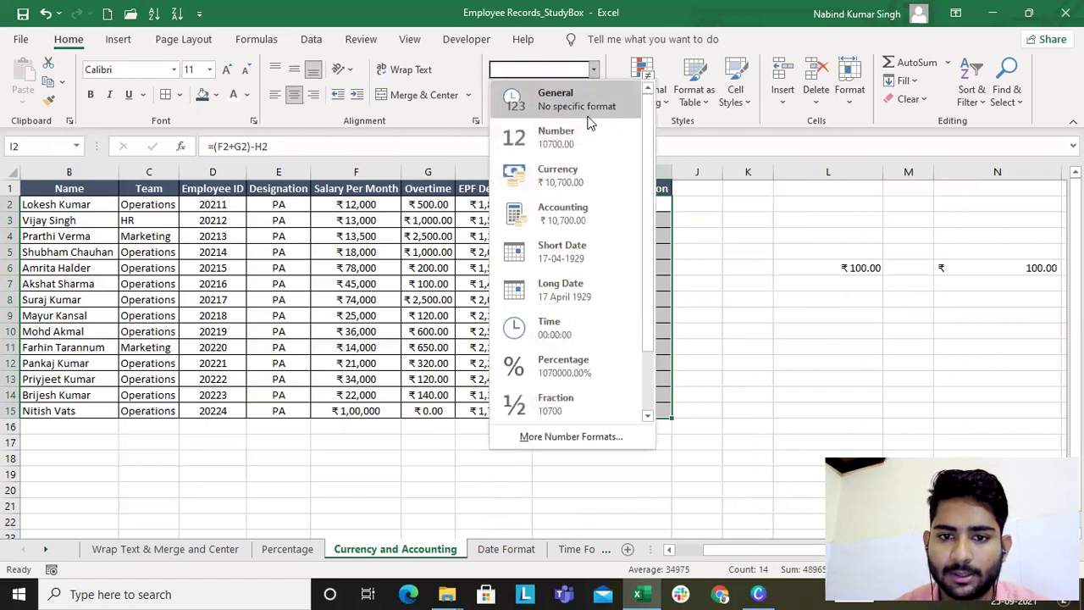
left_click(560, 212)
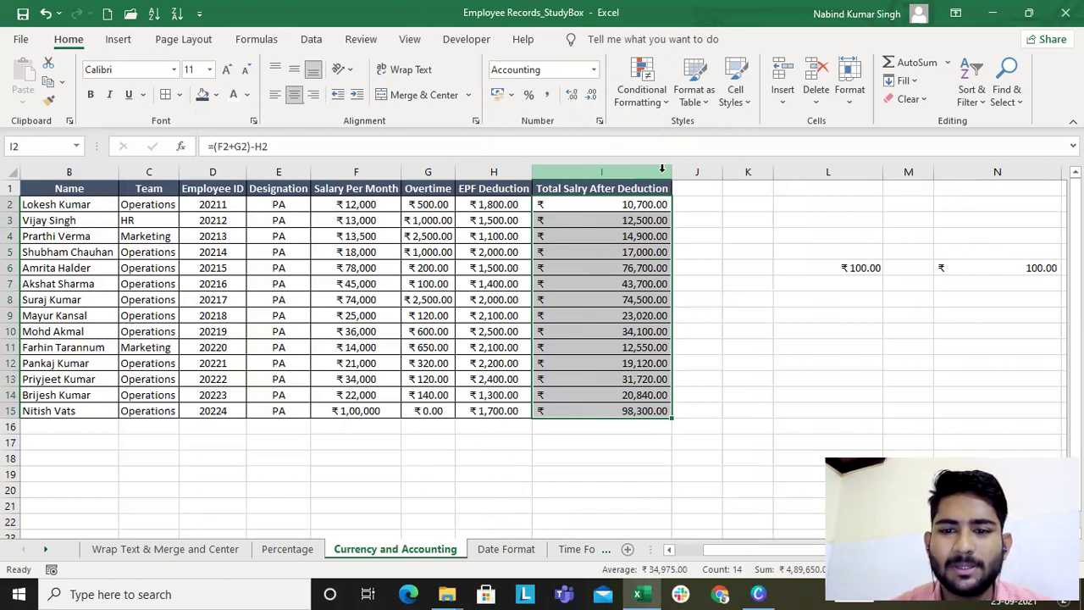
Delete columns K to N, which hold the two test values
left_click_drag(760, 165, 1042, 187)
key("ctrl+minus")
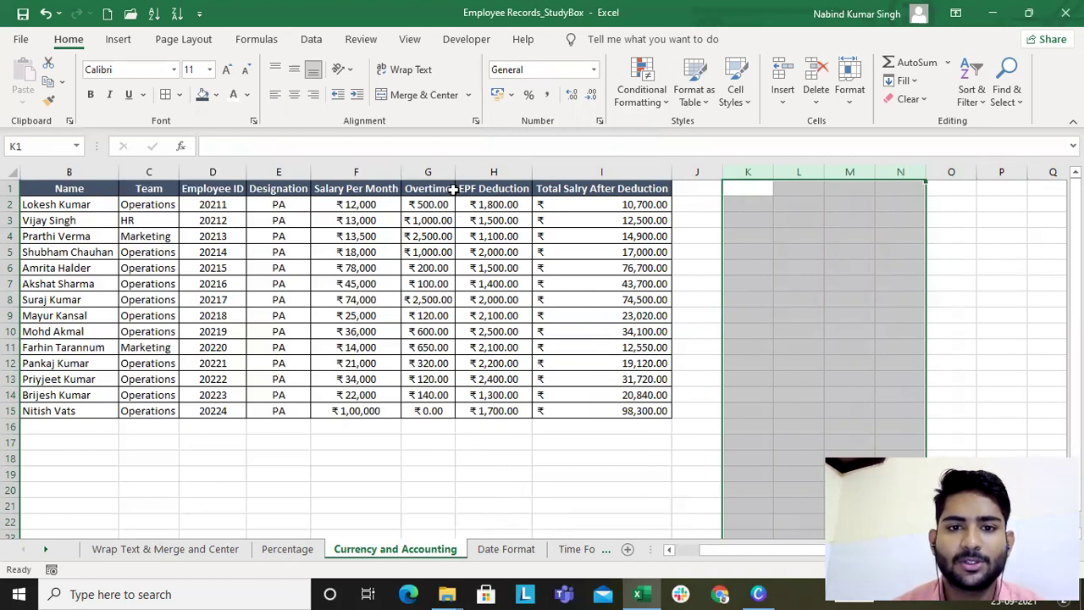
Glance at the Percentage sheet, and on the Date Format sheet enter 15-01-2018 as the first employee's DOJ in C2
left_click(289, 549)
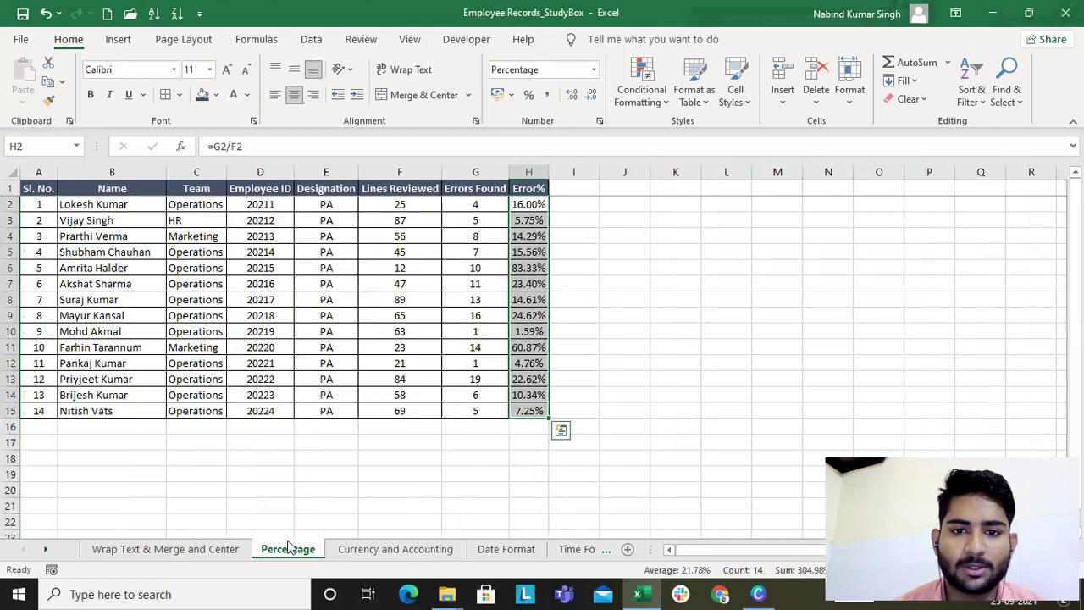
left_click(367, 549)
left_click(513, 549)
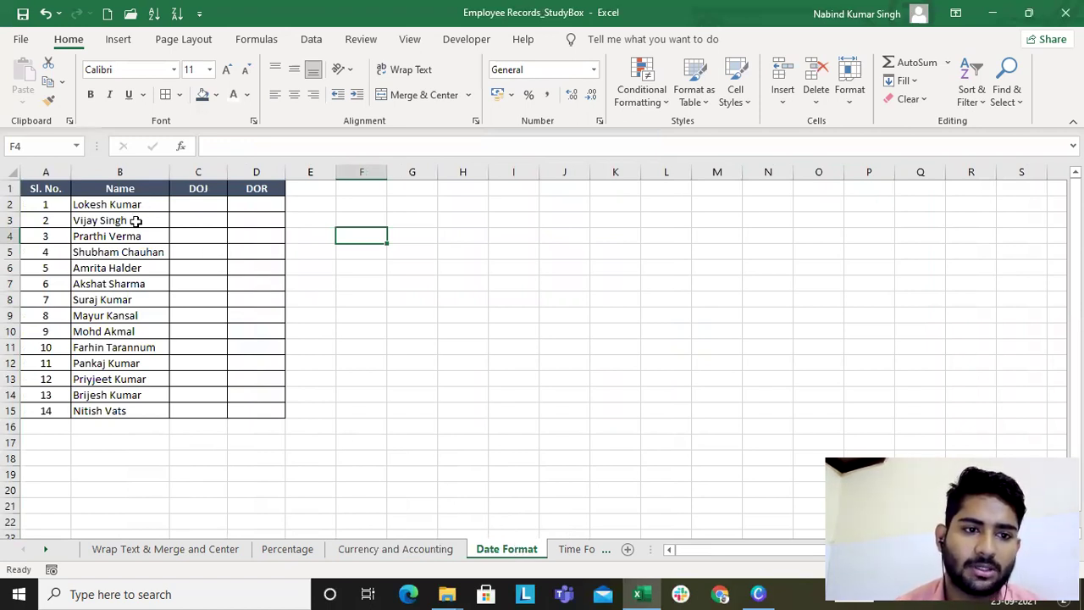
left_click(194, 204)
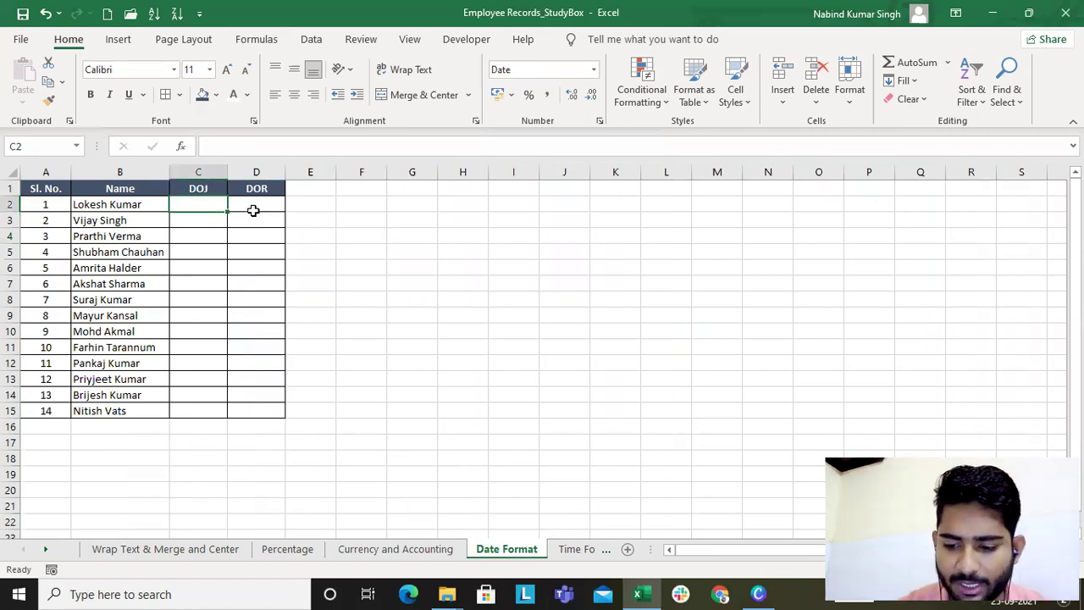
type("15")
type("-Jan")
key("BackSpace")
key("BackSpace")
key("BackSpace")
type("01")
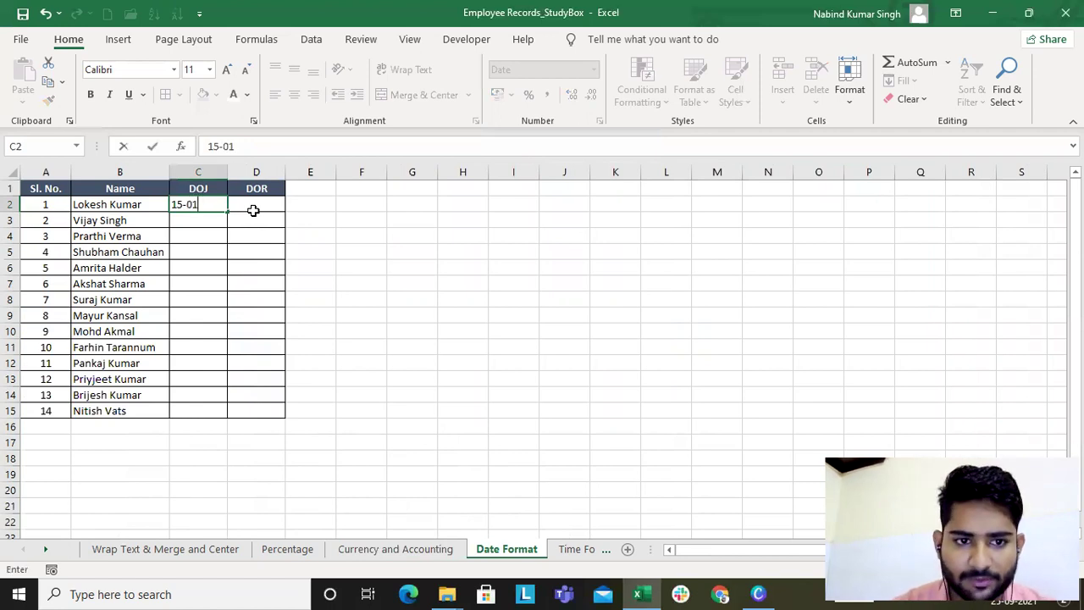
type("-2018")
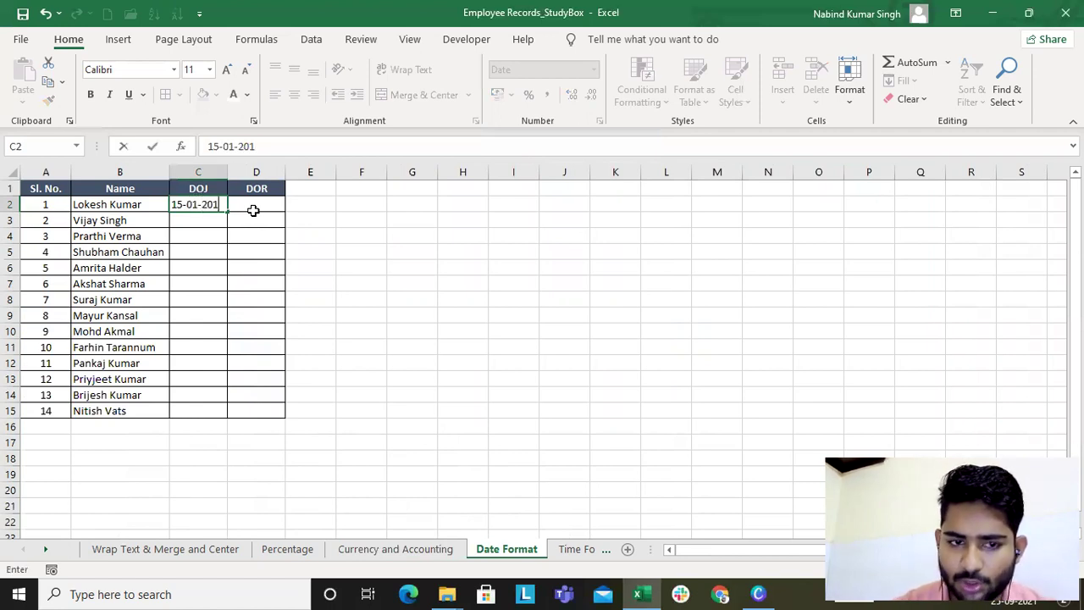
Enter 25-09-2021 as the first employee's DOR in D2
left_click(253, 210)
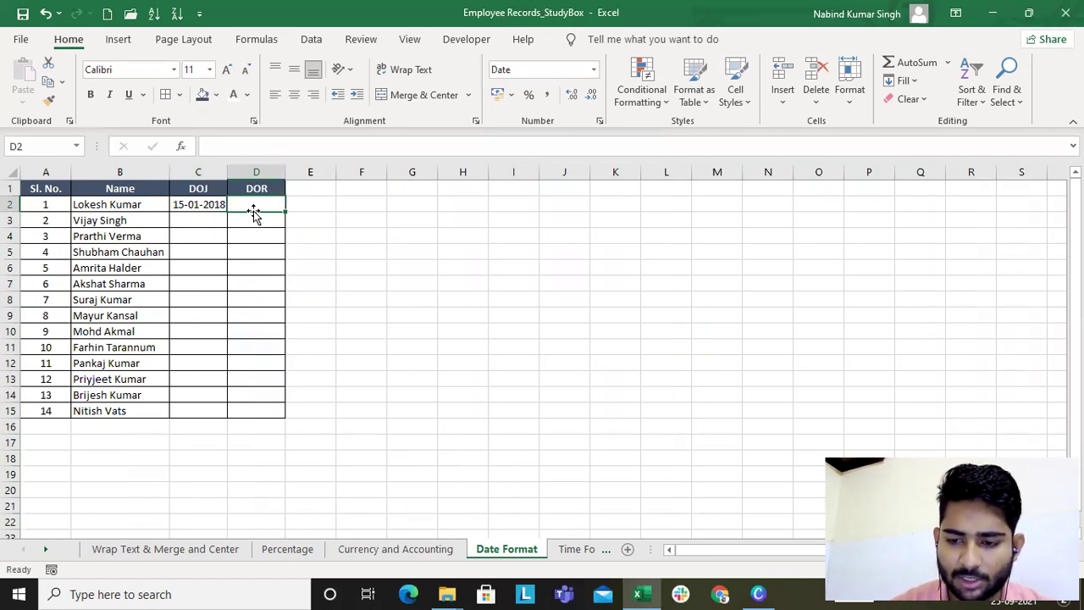
type("2")
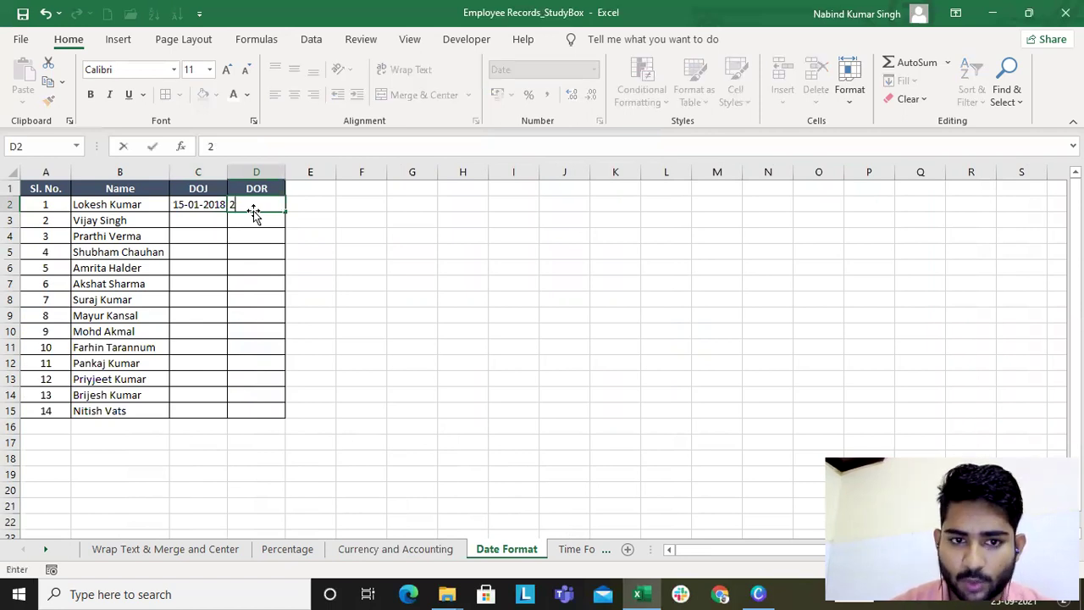
type("5-Sep-2021")
key("Return")
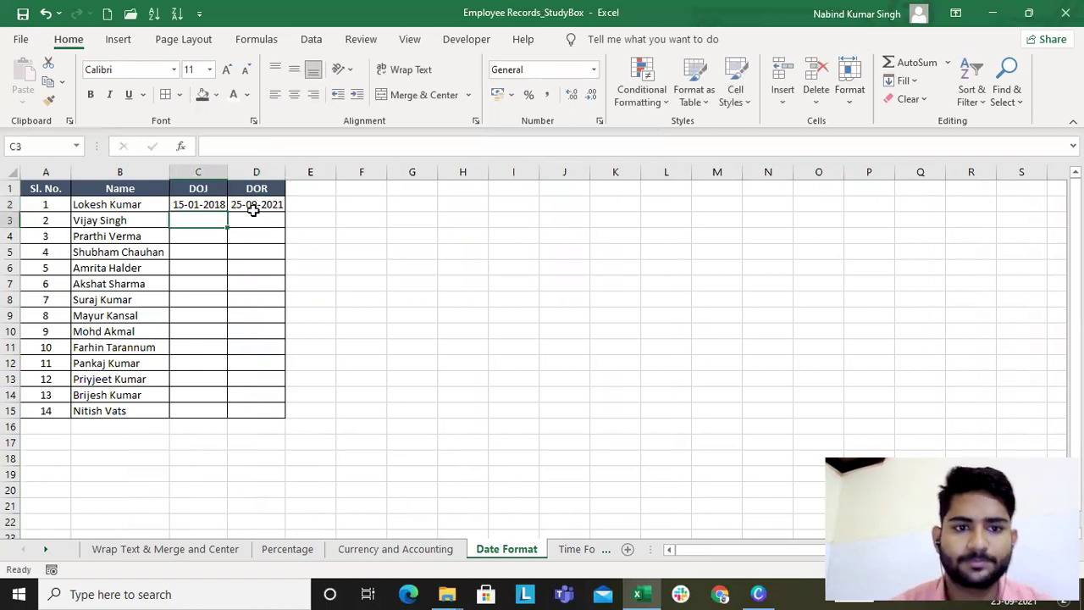
Add the header "Number of days worked" in E1 and fit column E's width to it
left_click(293, 205)
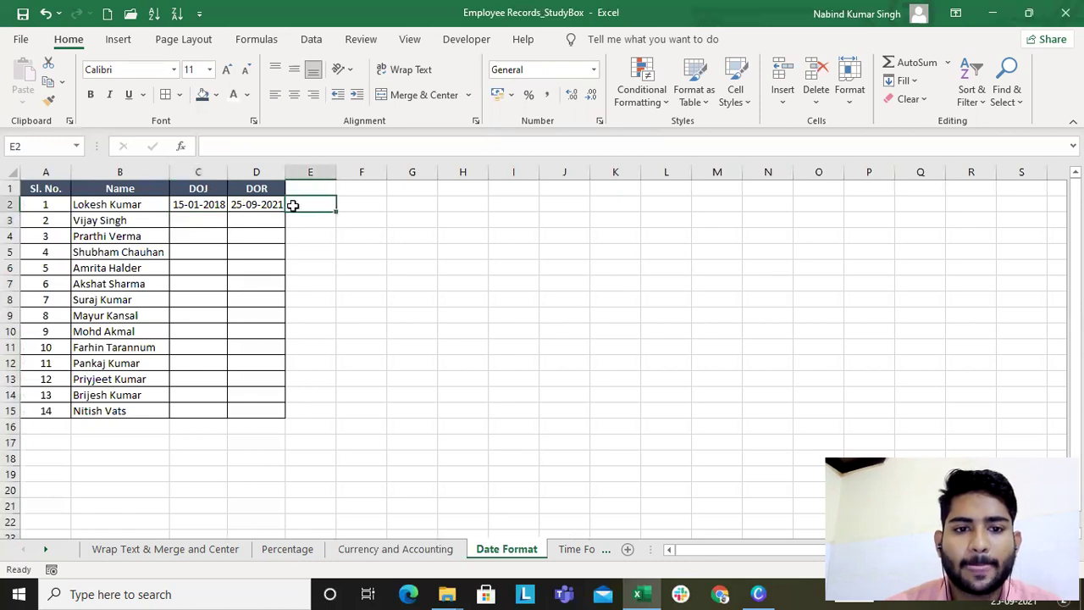
left_click(317, 188)
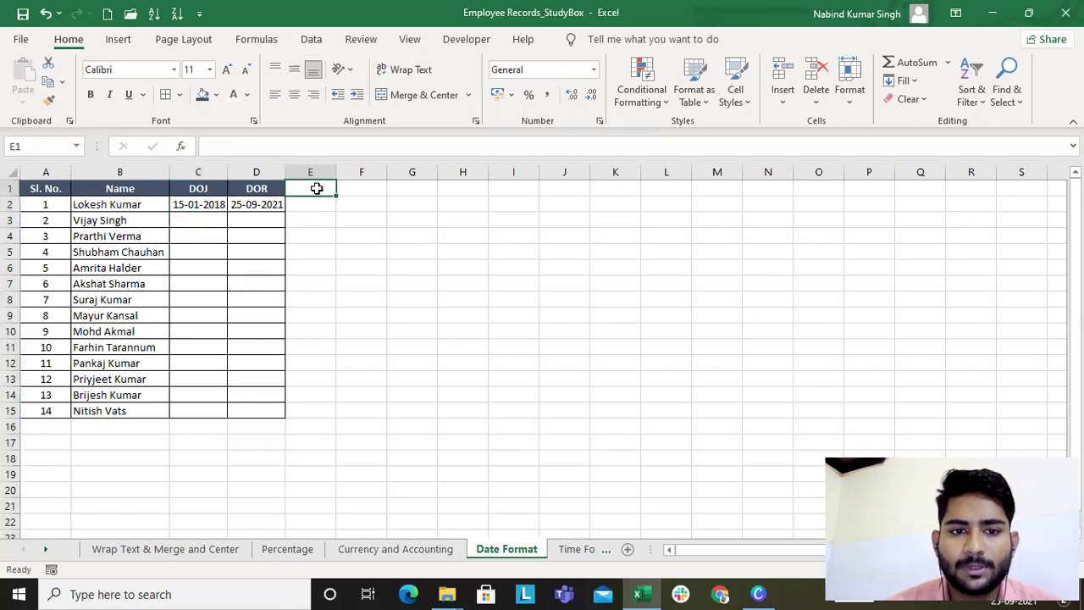
type("Numb")
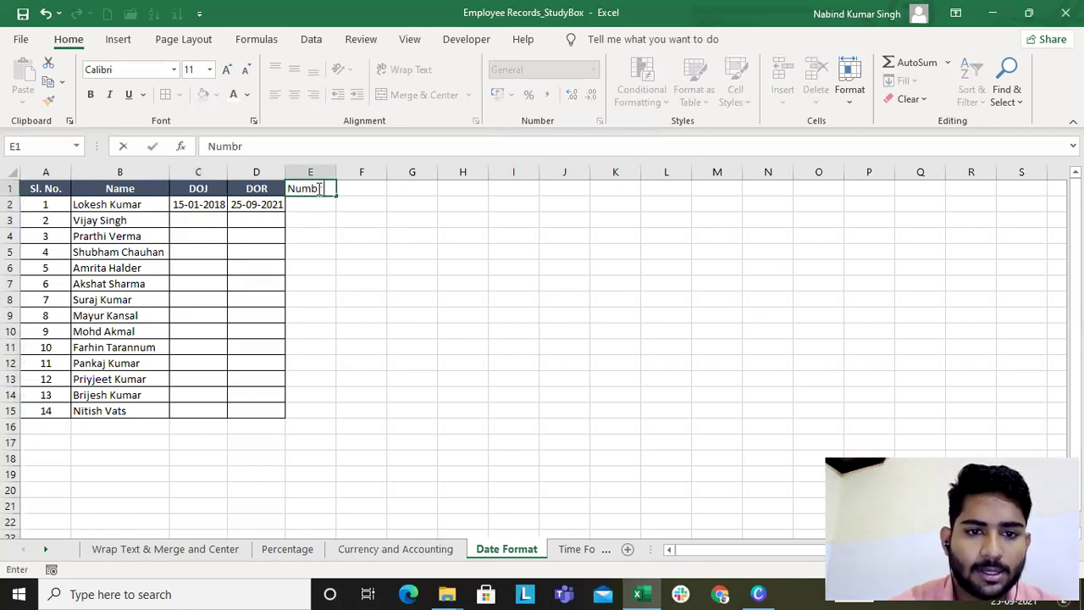
type("er of ")
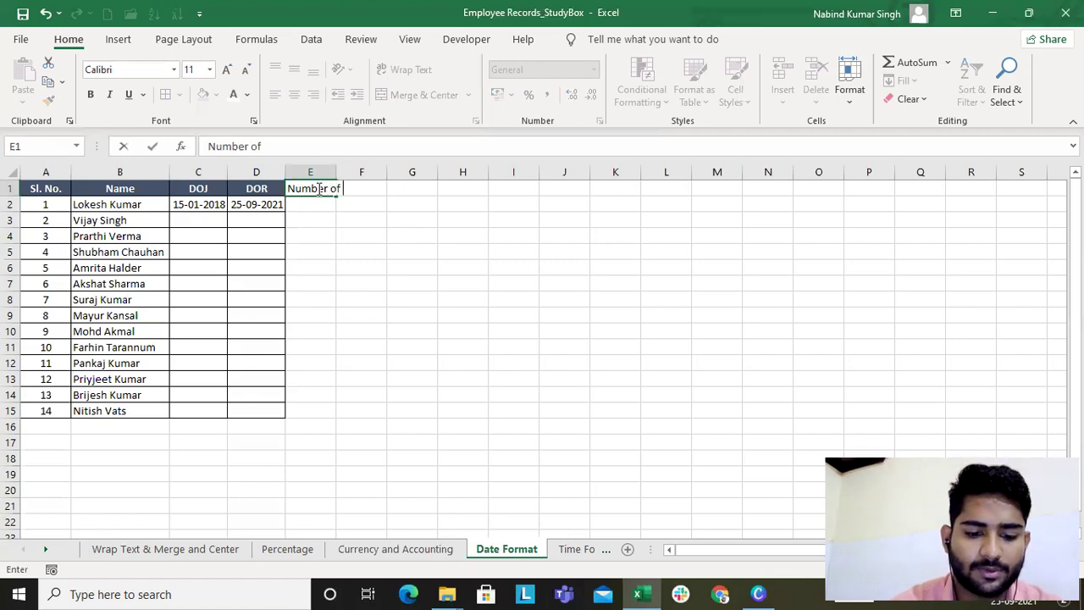
type("days worked")
key("Return")
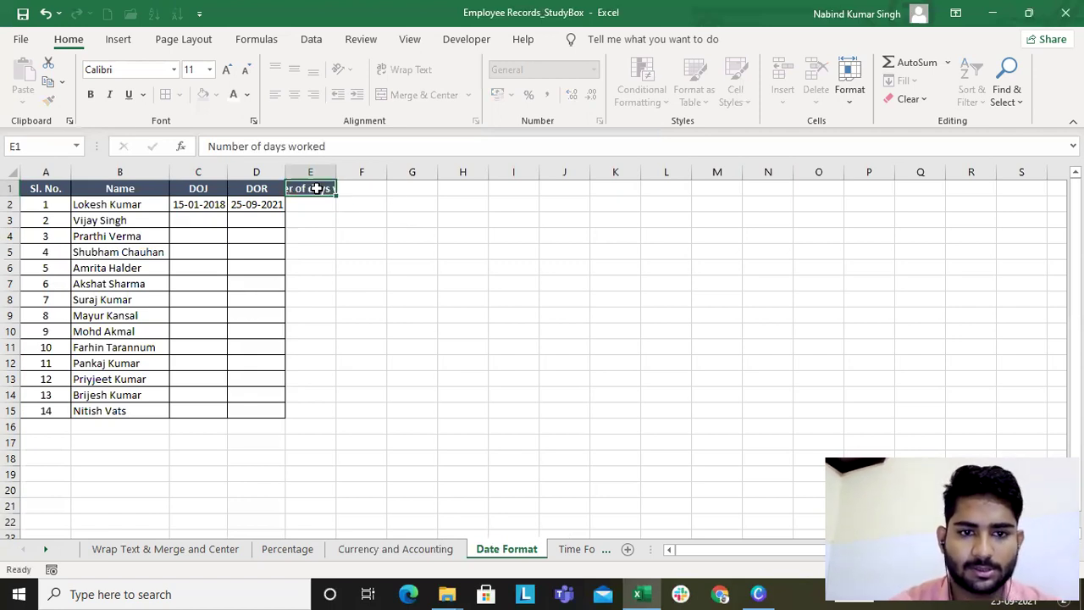
double_click(341, 175)
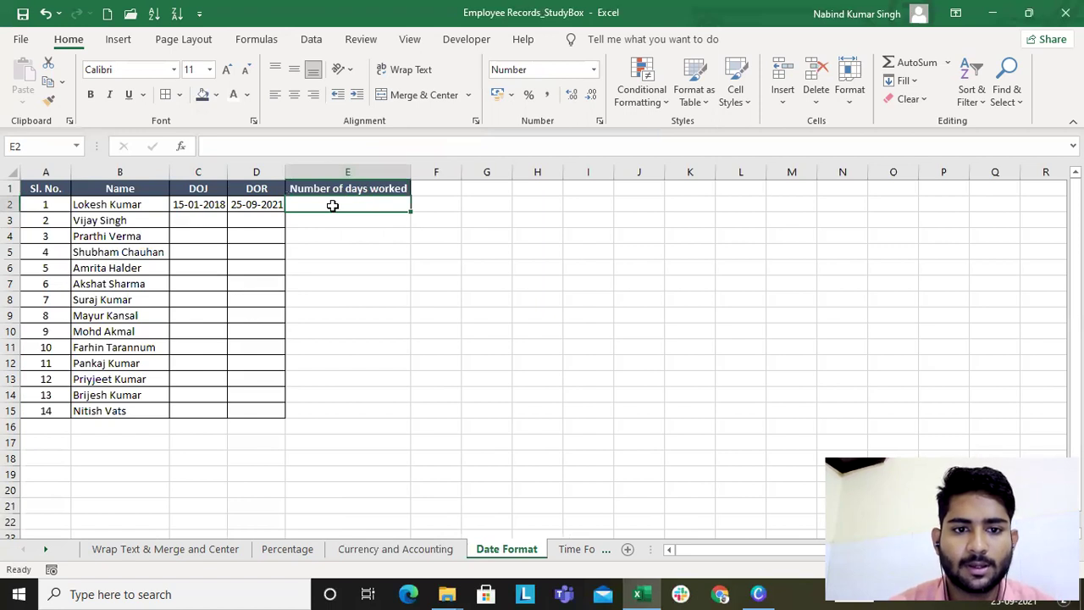
Enter the formula =D2-C2 in E2 to calculate the first employee's number of days worked
type("=")
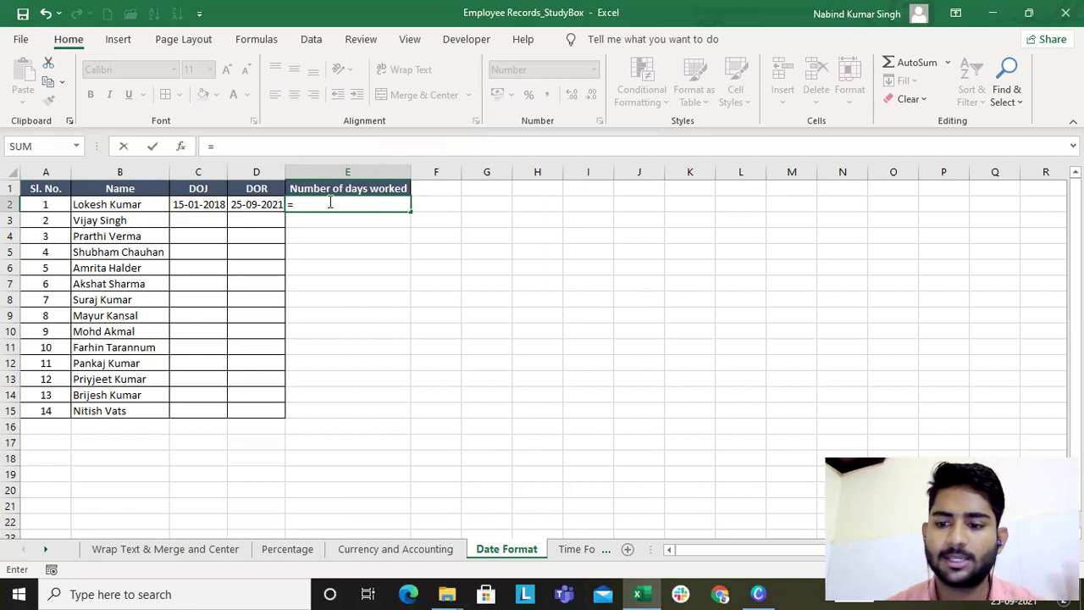
left_click(256, 206)
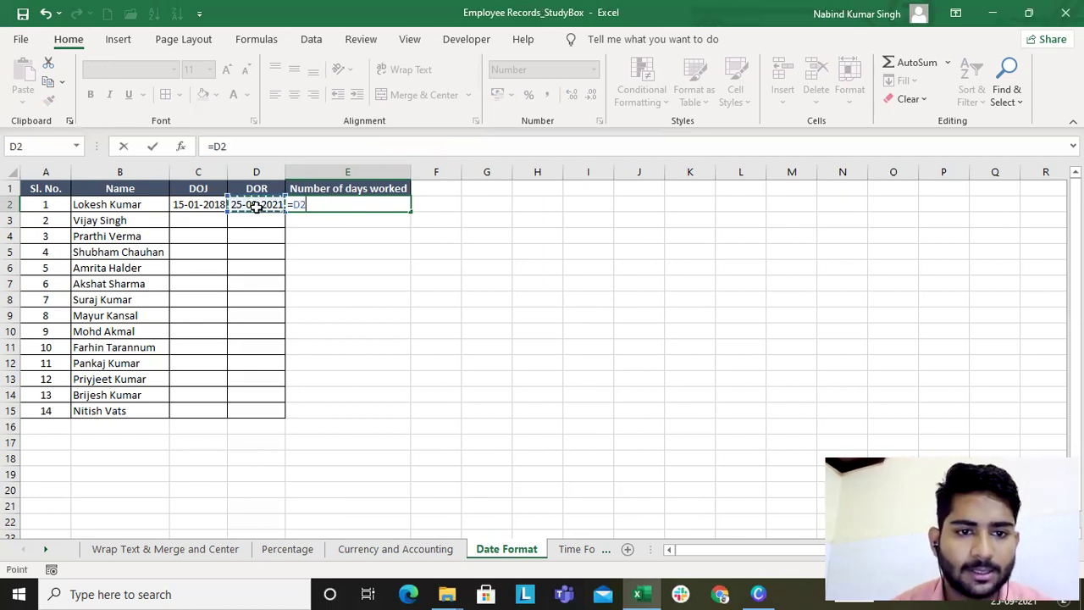
type("-")
left_click(206, 205)
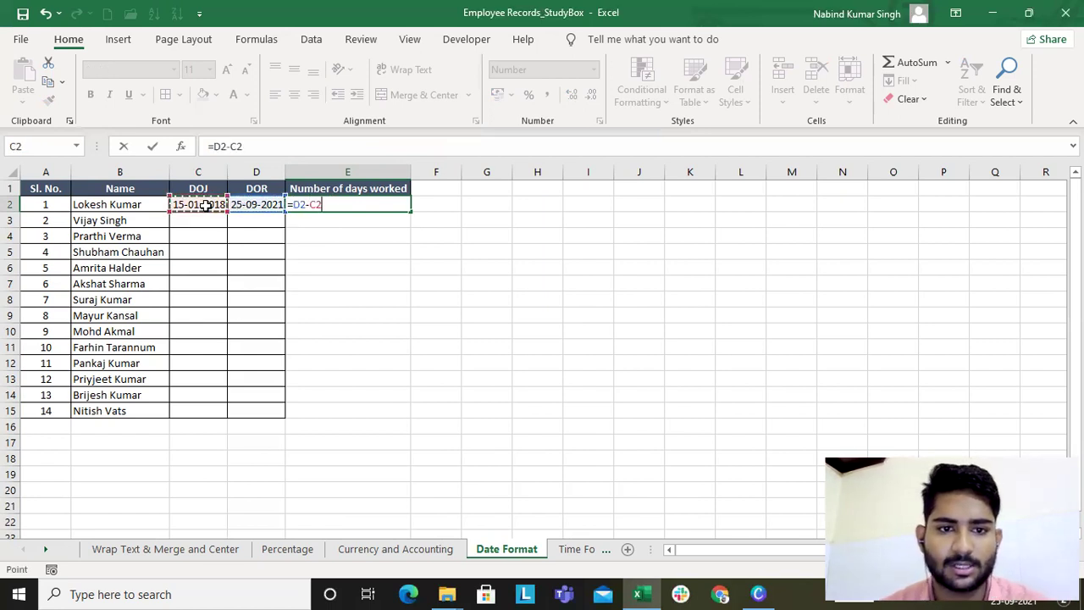
key("Return")
left_click(336, 205)
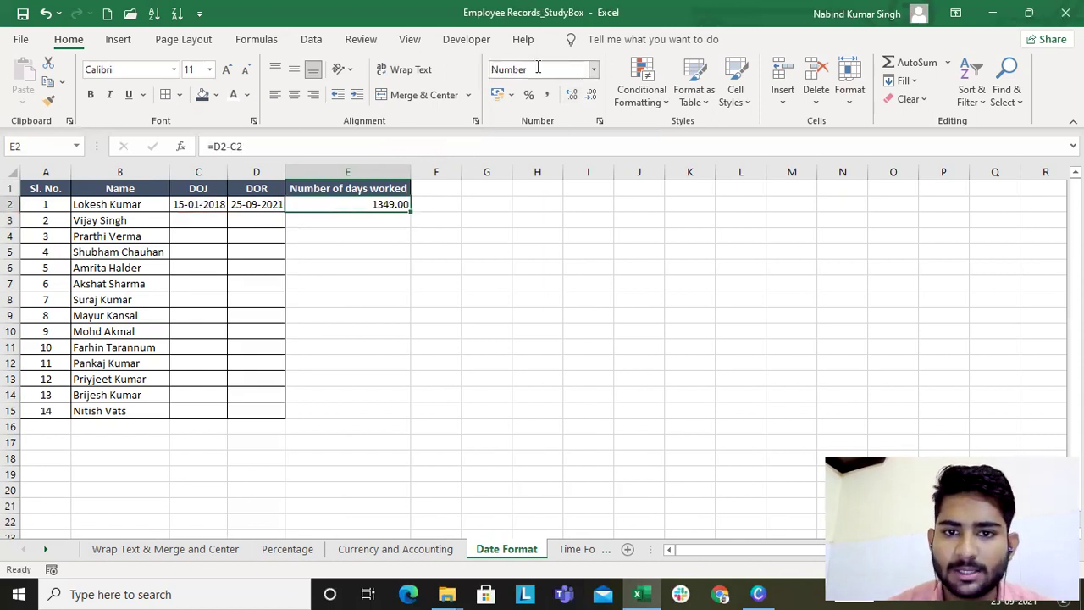
Display the days-worked result in E2 with no decimal places
left_click(573, 95)
left_click(590, 97)
left_click(591, 97)
left_click(590, 97)
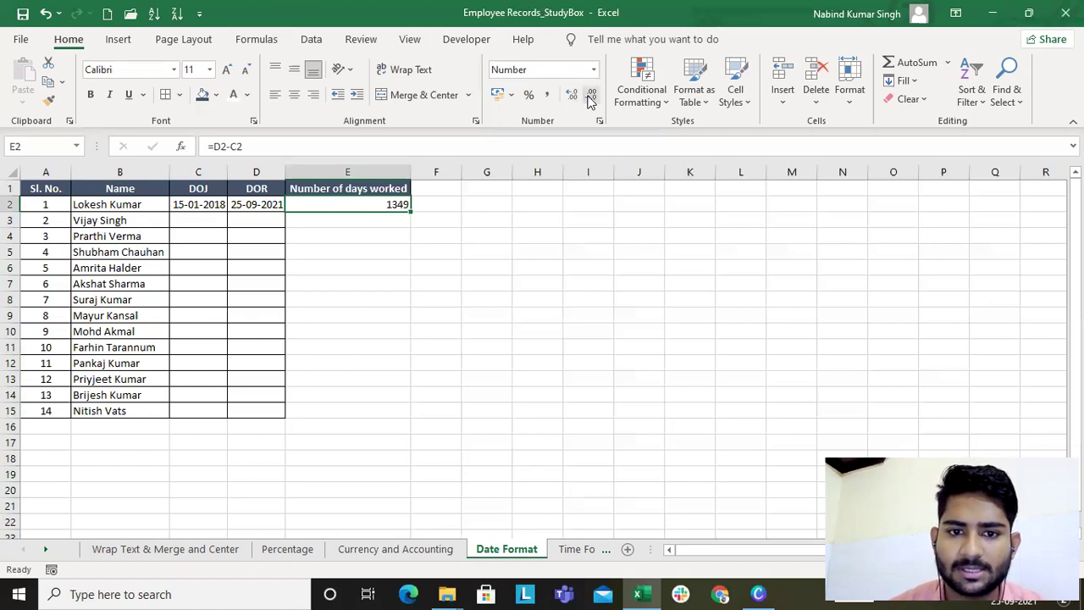
Change the formula in E2 to =(D2-C2)/365 and display the result with two decimal places
left_click(222, 147)
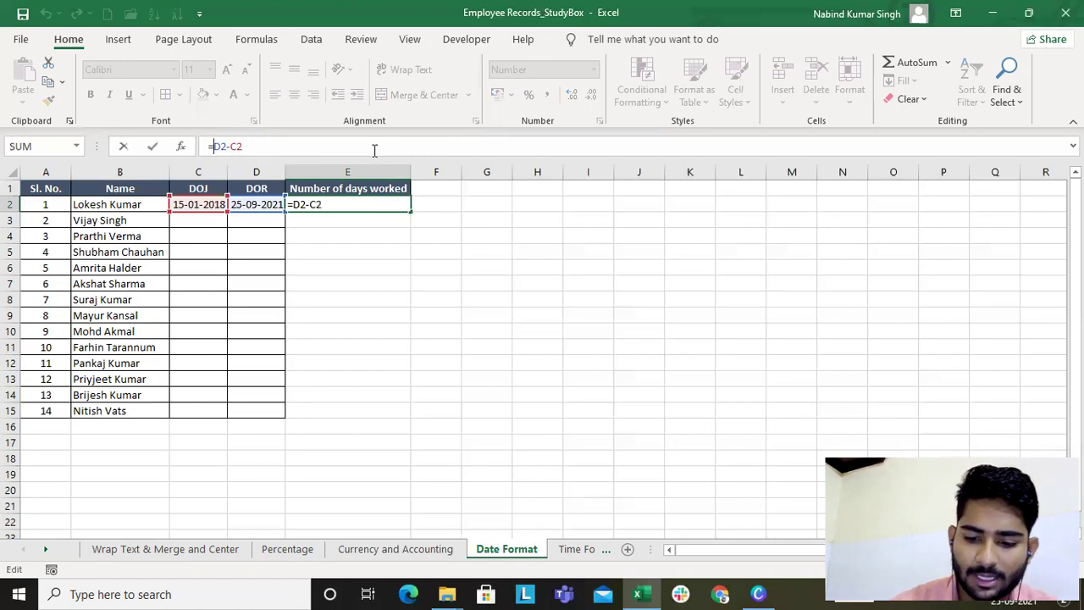
type("(D2-C2")
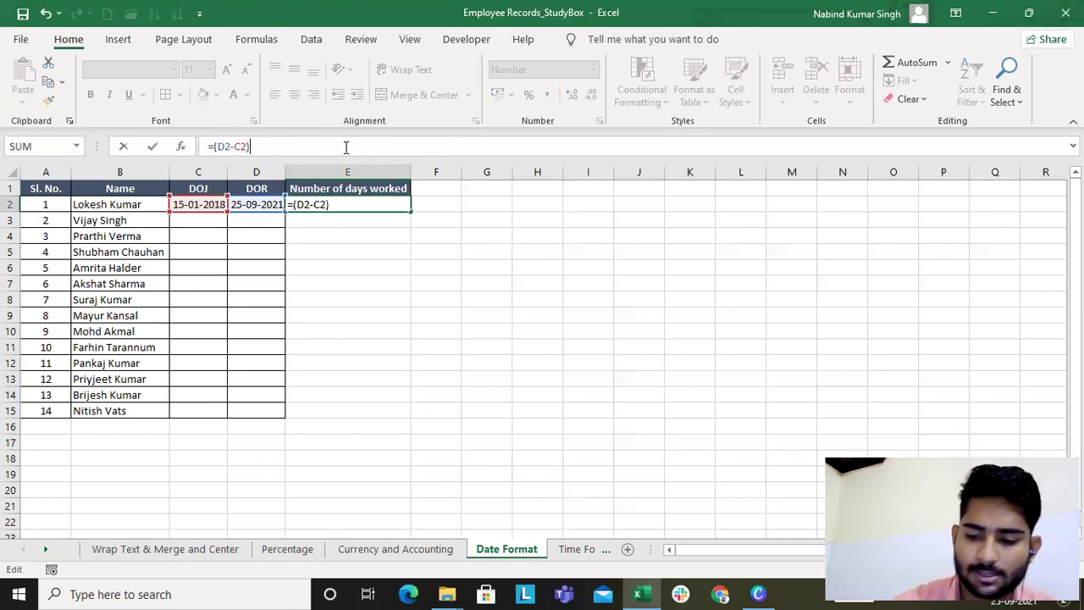
type(")/365")
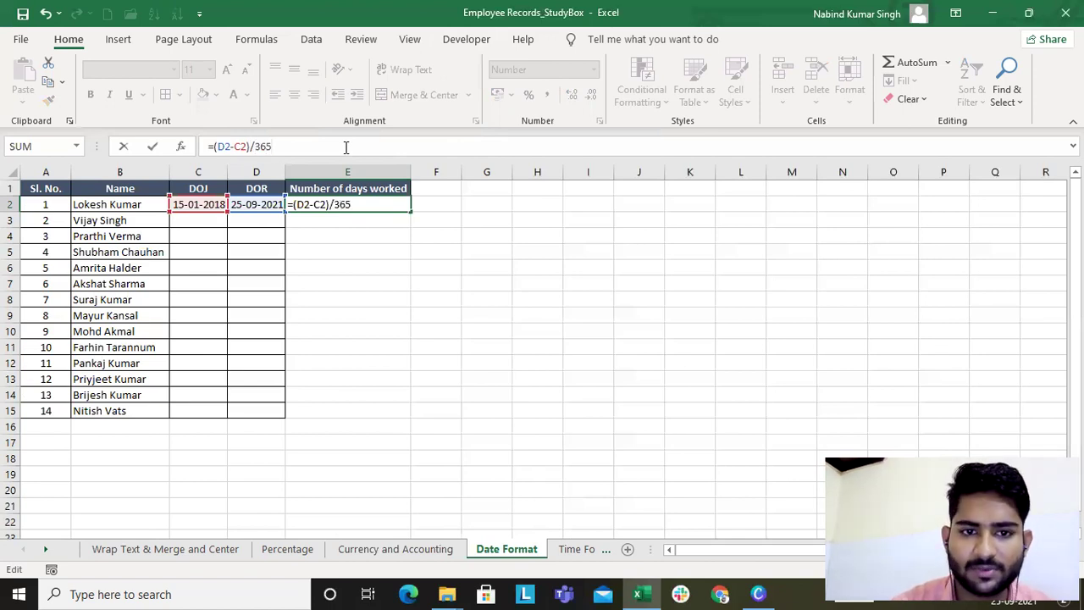
key("ctrl+Return")
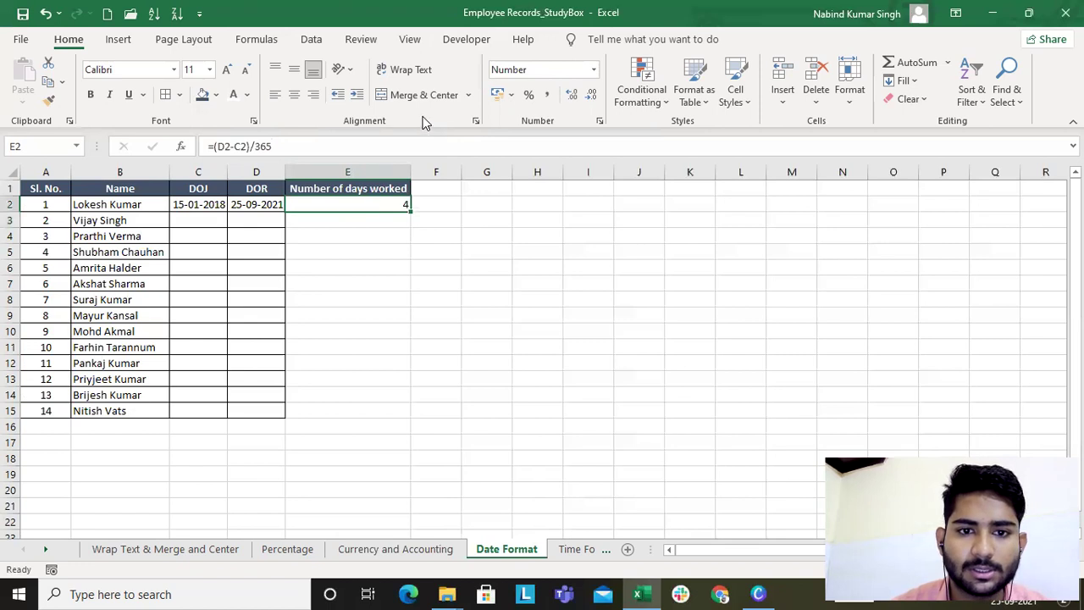
left_click(573, 95)
left_click(573, 96)
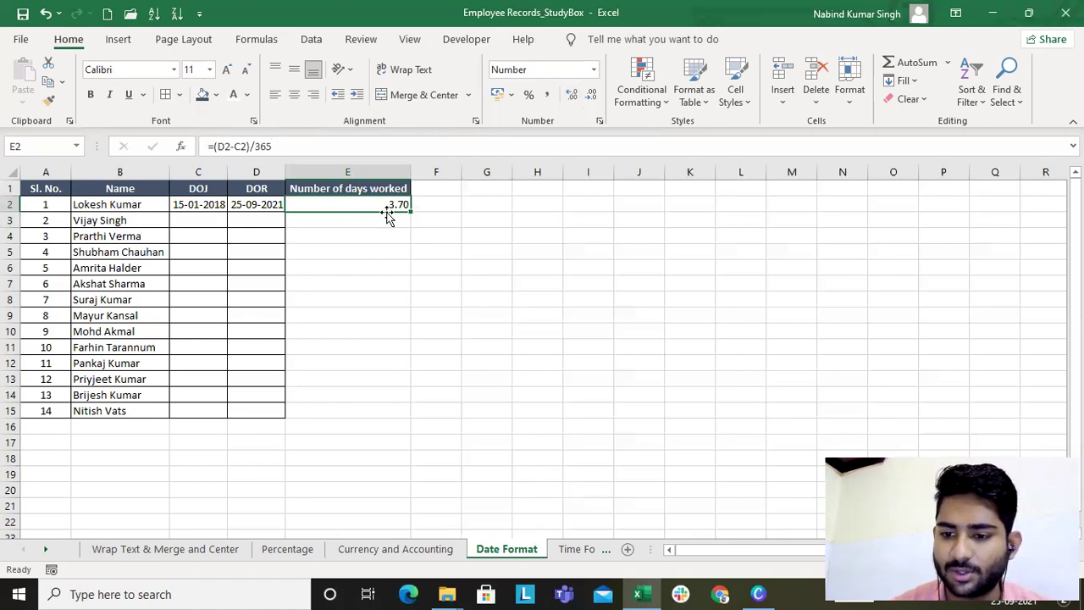
Centre the contents of column E and change its header in E1 to "Number of years worked"
left_click(370, 172)
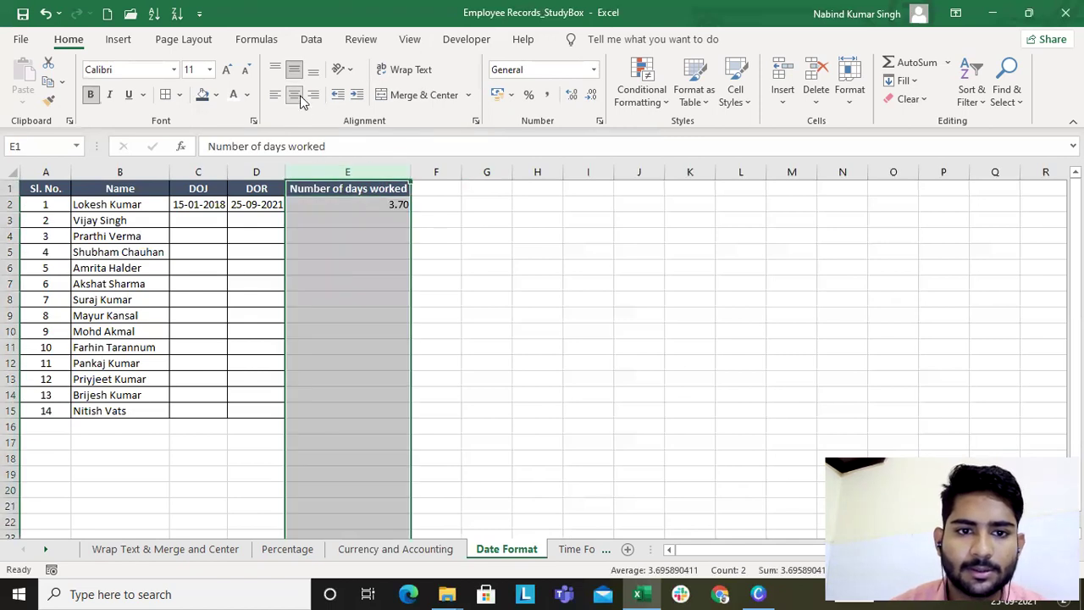
left_click(292, 95)
left_click(360, 190)
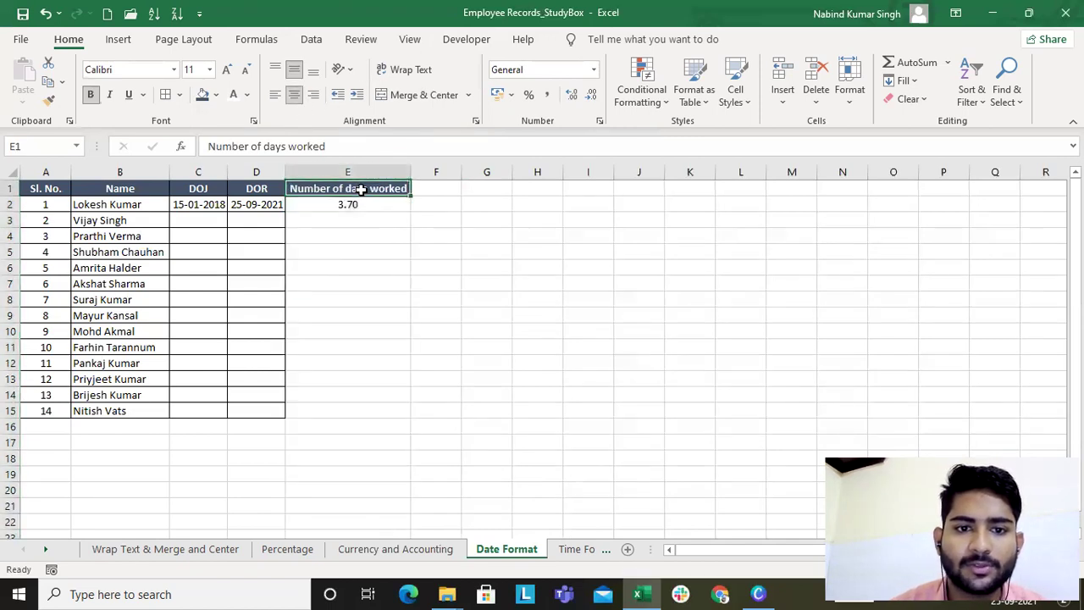
double_click(364, 190)
key("BackSpace")
key("BackSpace")
key("BackSpace")
key("BackSpace")
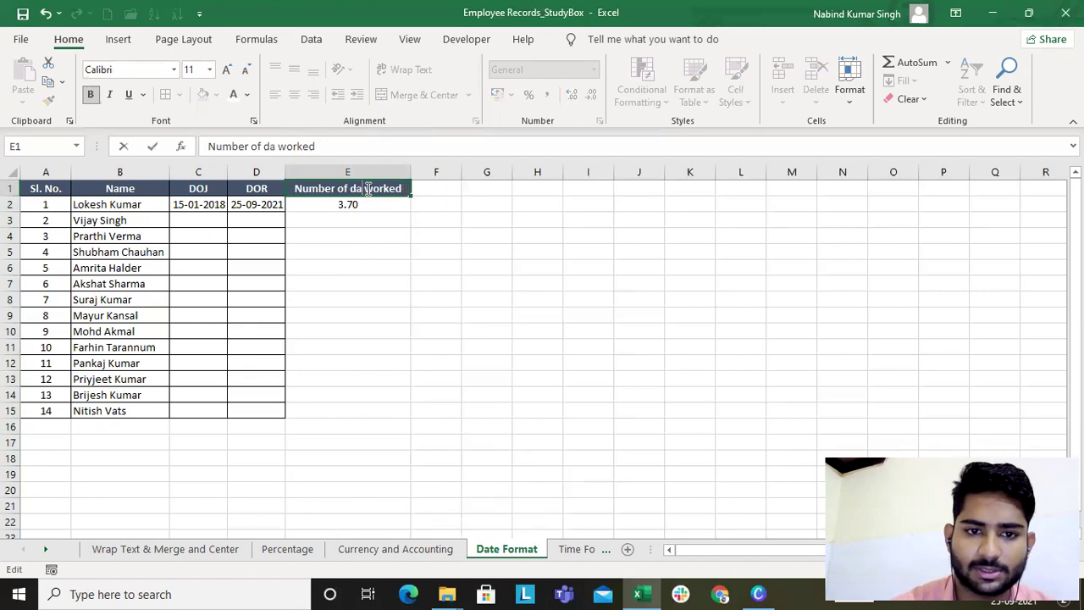
type("years")
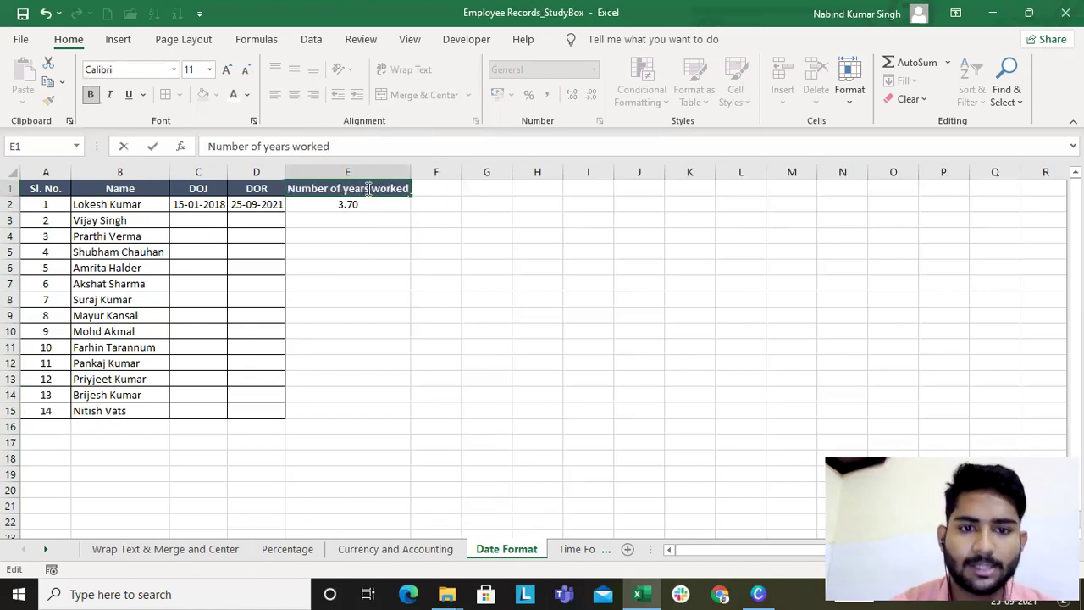
key("Return")
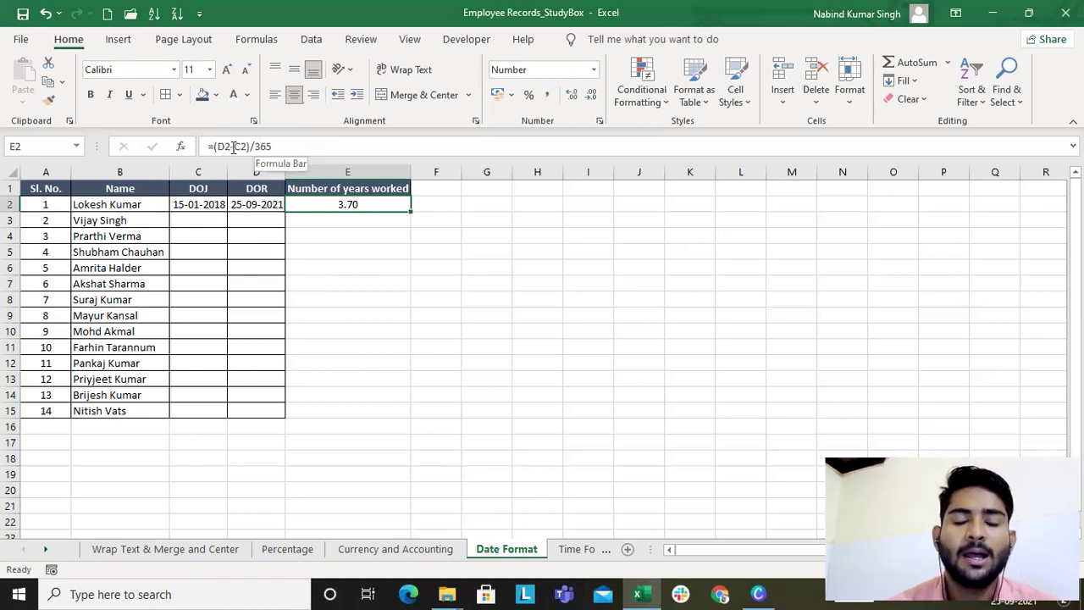
Apply the Short Date format to the DOJ in C2, followed by the Long Date format
left_click(202, 204)
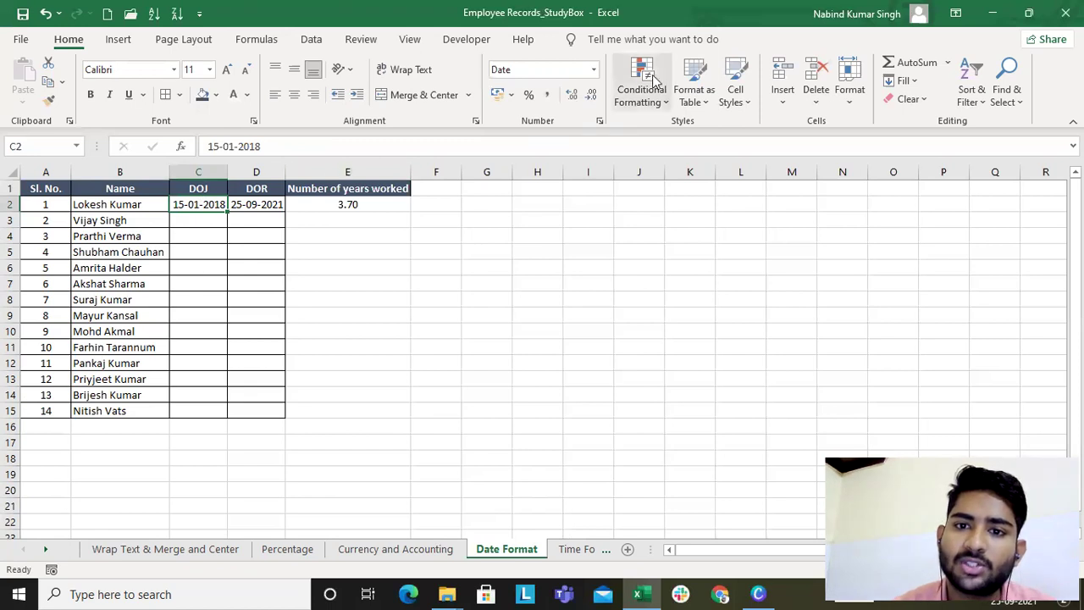
left_click(596, 71)
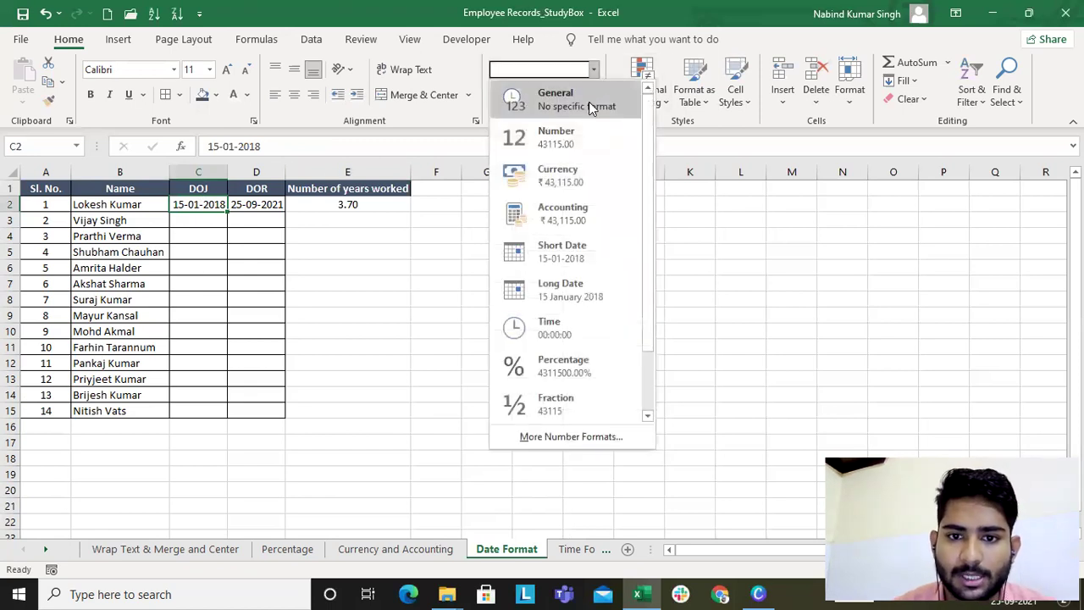
left_click(574, 258)
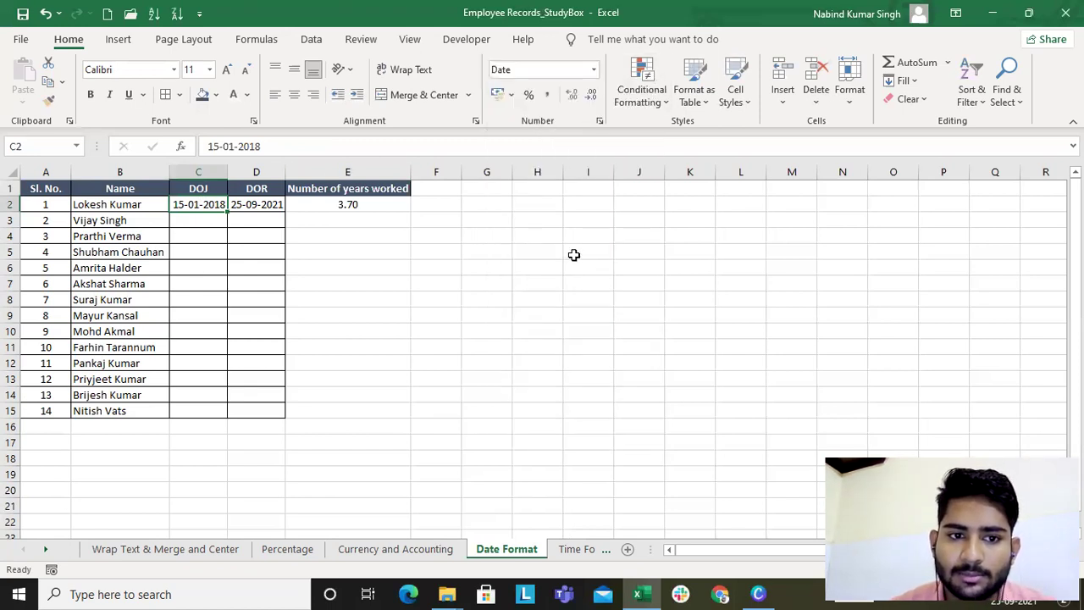
left_click(593, 71)
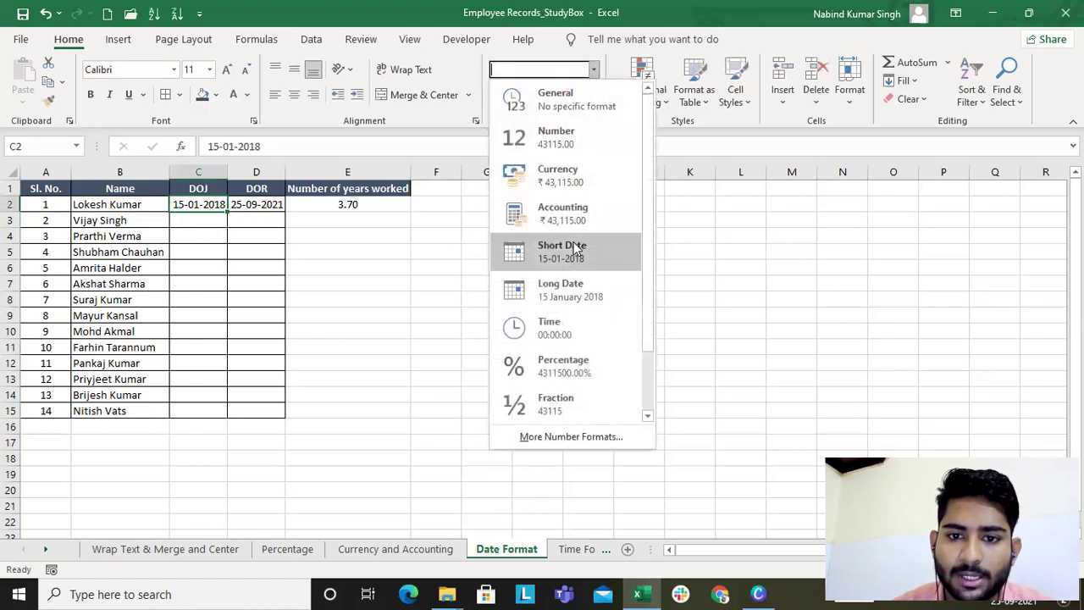
left_click(568, 290)
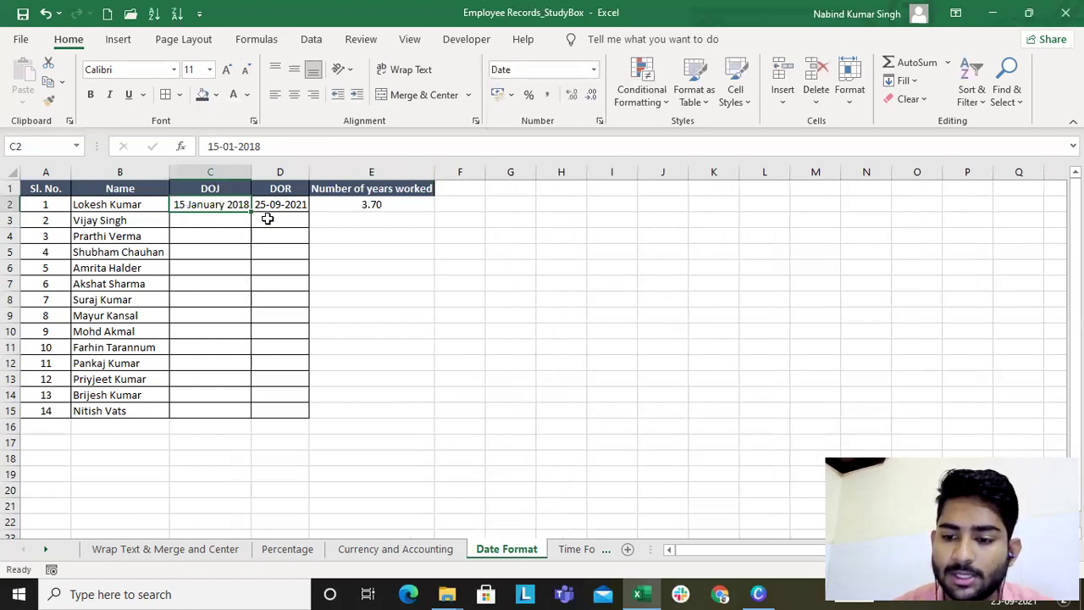
Compare date types for the DOJ in C2 and apply the 2012-03-14 type with the English (India) locale
left_click(594, 70)
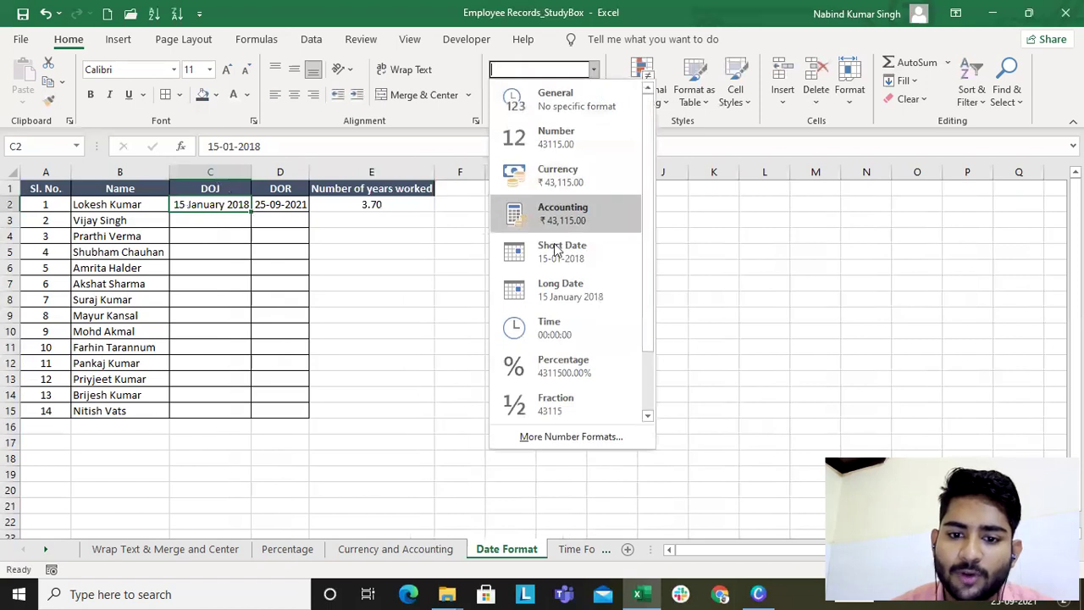
left_click(591, 434)
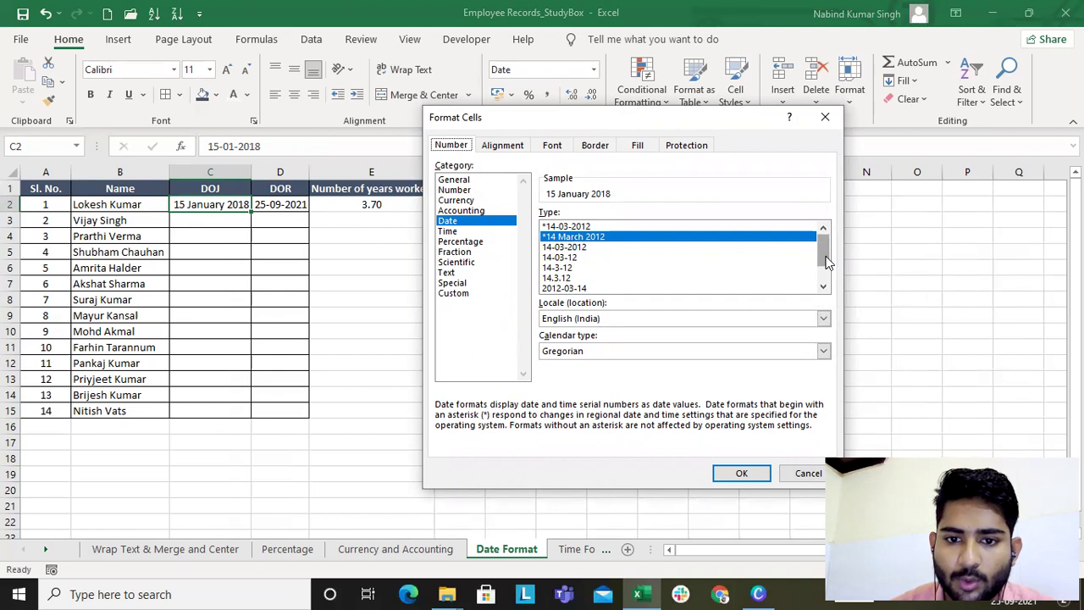
scroll(827, 258, "down", 1)
left_click(565, 257)
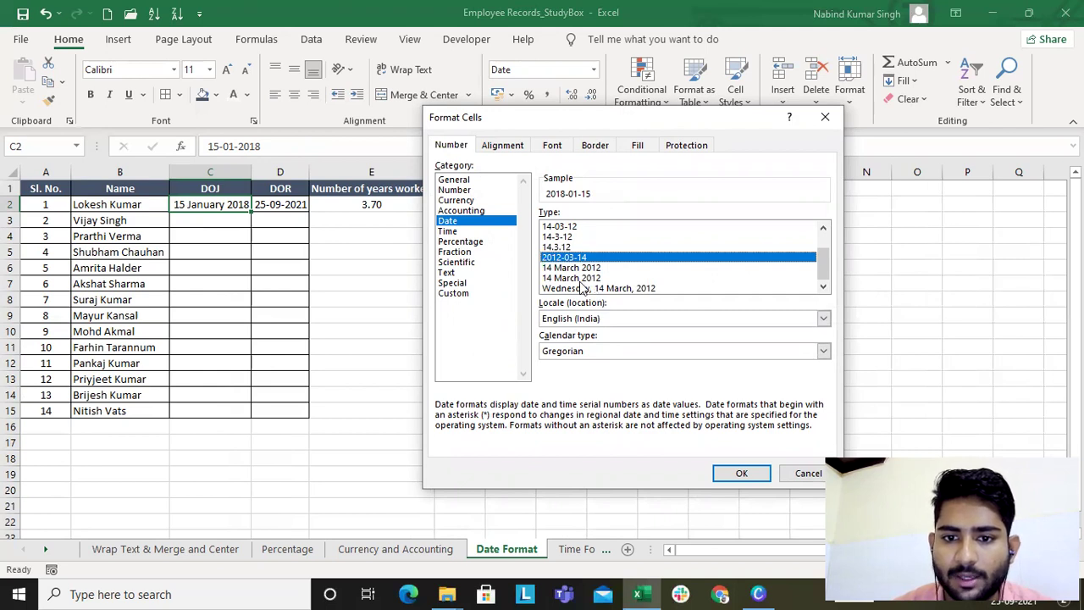
left_click(573, 279)
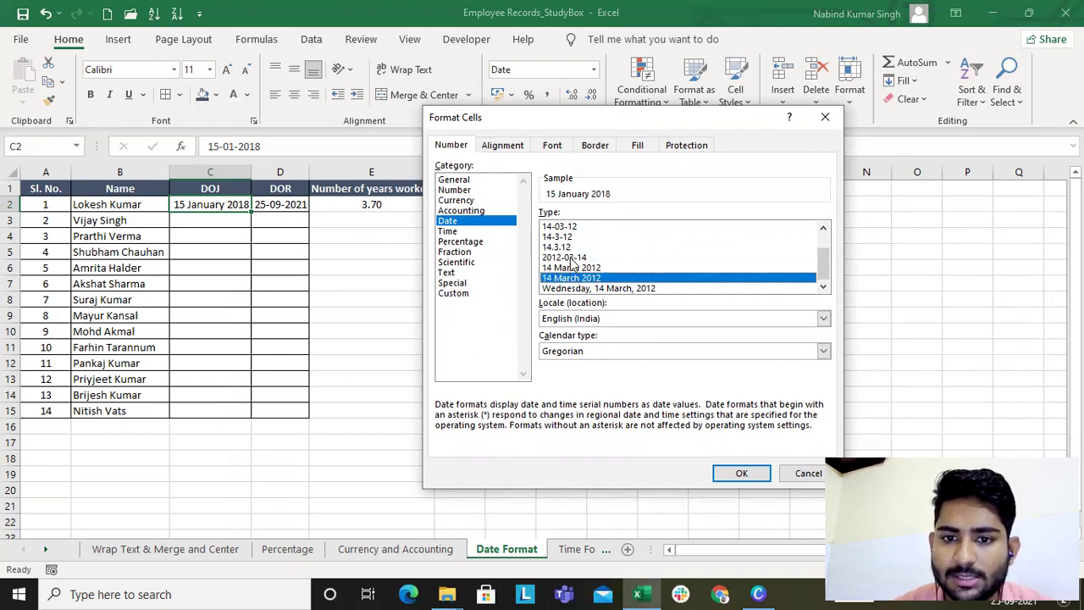
left_click(573, 258)
left_click(741, 473)
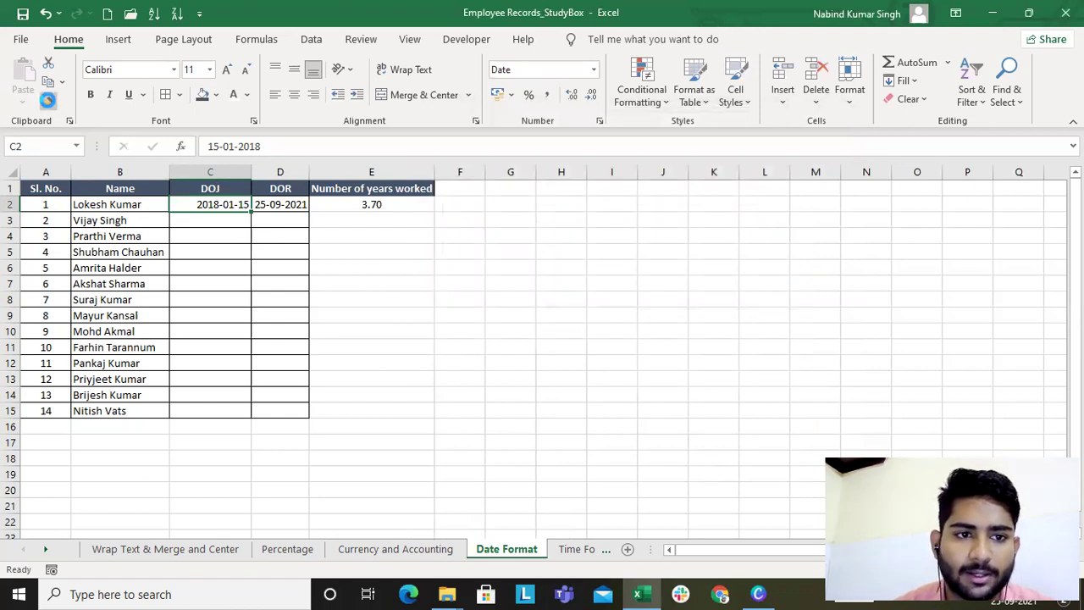
Copy the date format of C2 to the DOR in D2 and widen column D slightly
left_click(49, 102)
left_click(265, 205)
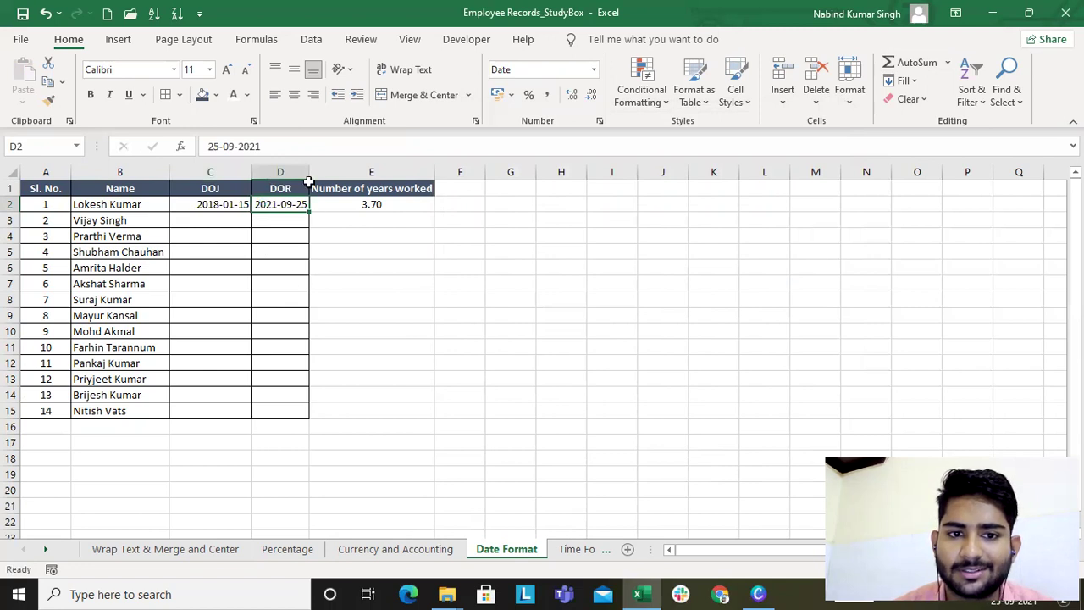
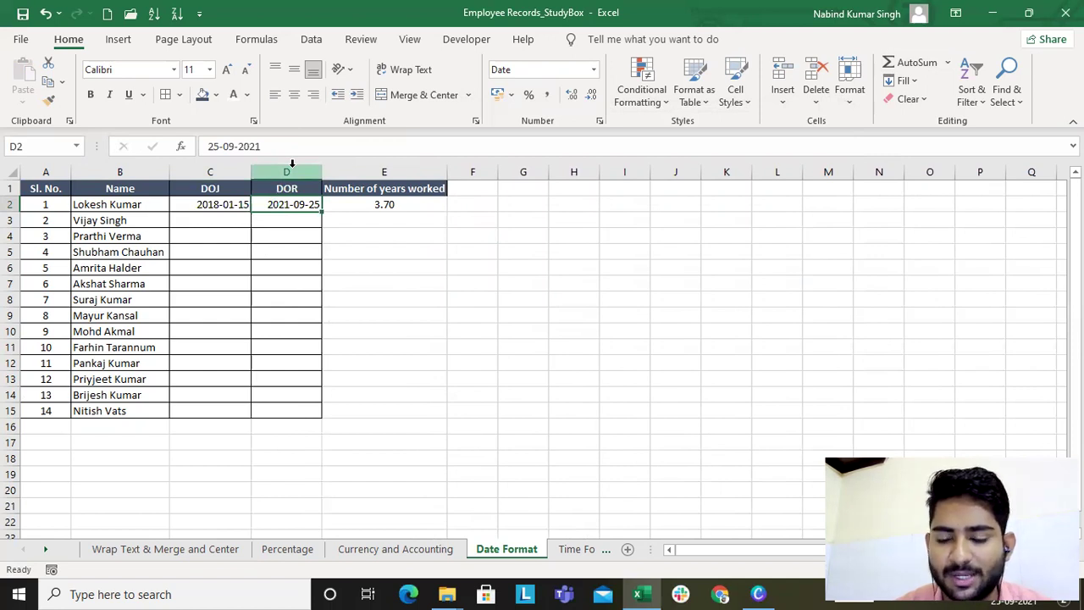
left_click_drag(218, 205, 275, 203)
Format the DOJ in C2 with the date type "Wednesday, 14 March, 2012"
left_click(241, 205)
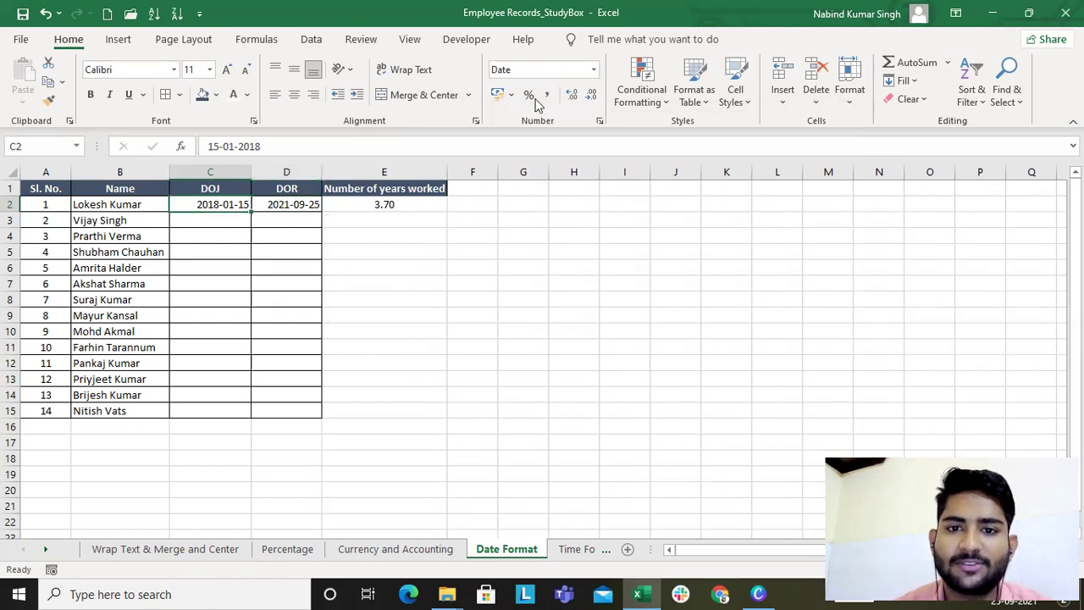
left_click(594, 71)
left_click(538, 436)
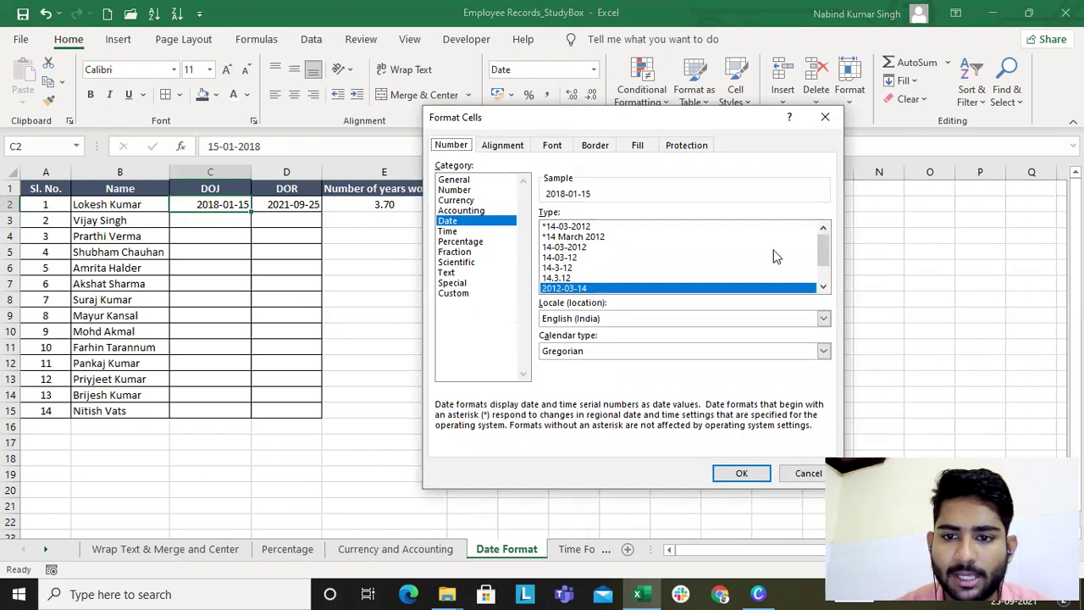
left_click(821, 288)
double_click(822, 288)
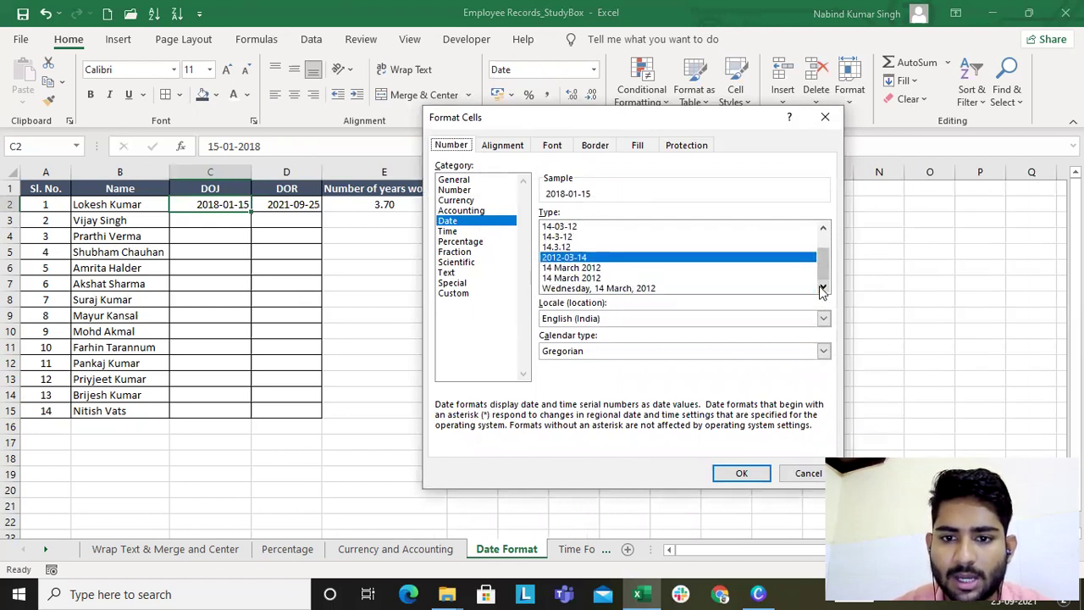
left_click(604, 288)
left_click(741, 475)
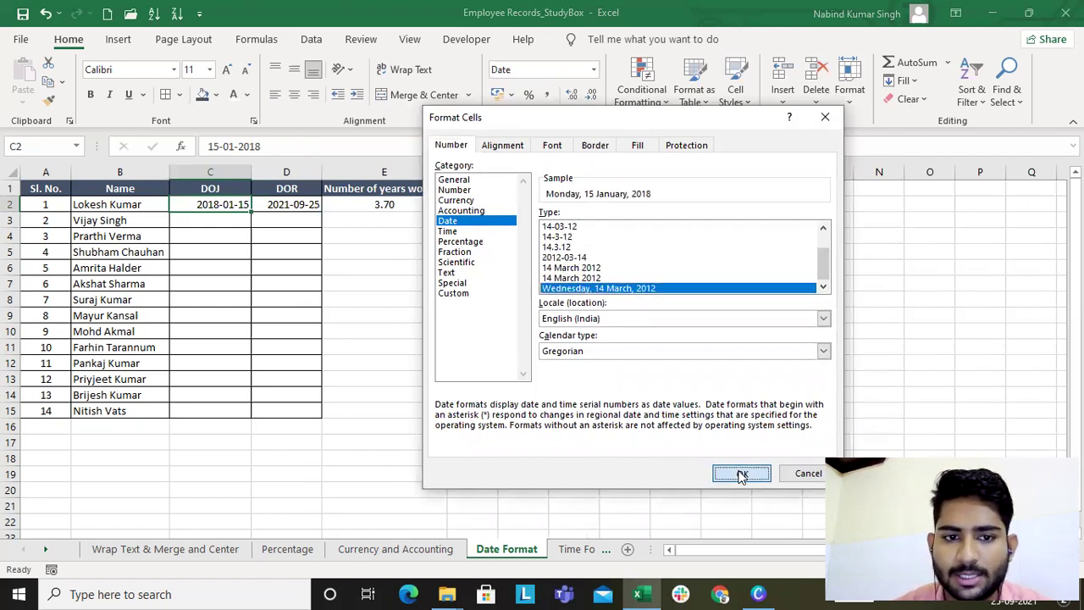
Preview several date types for the DOJ in C2 and apply the 14.3.12 type
left_click(594, 69)
left_click(555, 436)
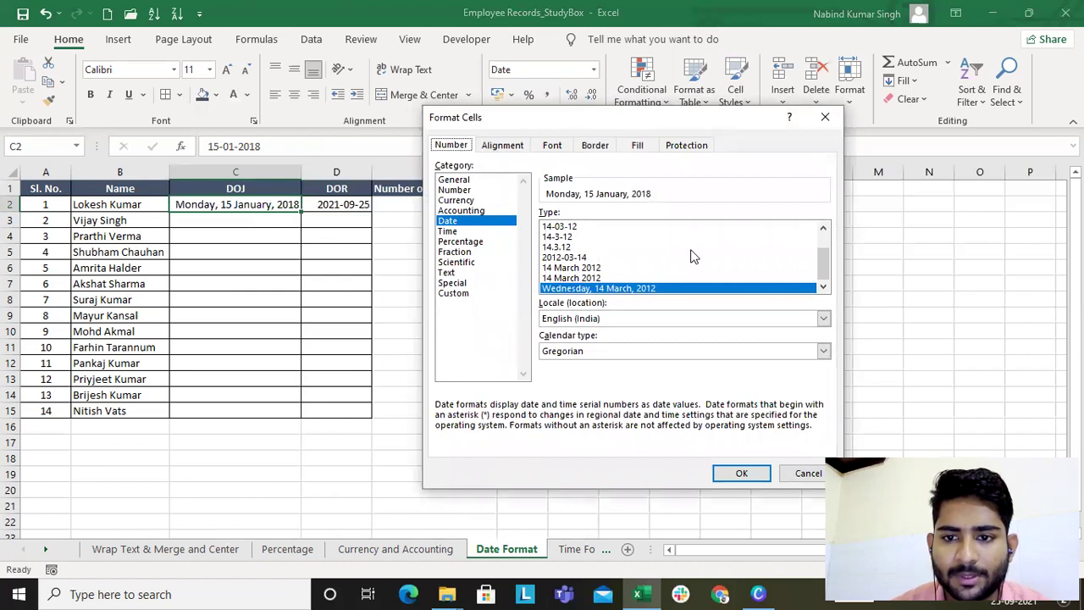
scroll(788, 268, "up", 1)
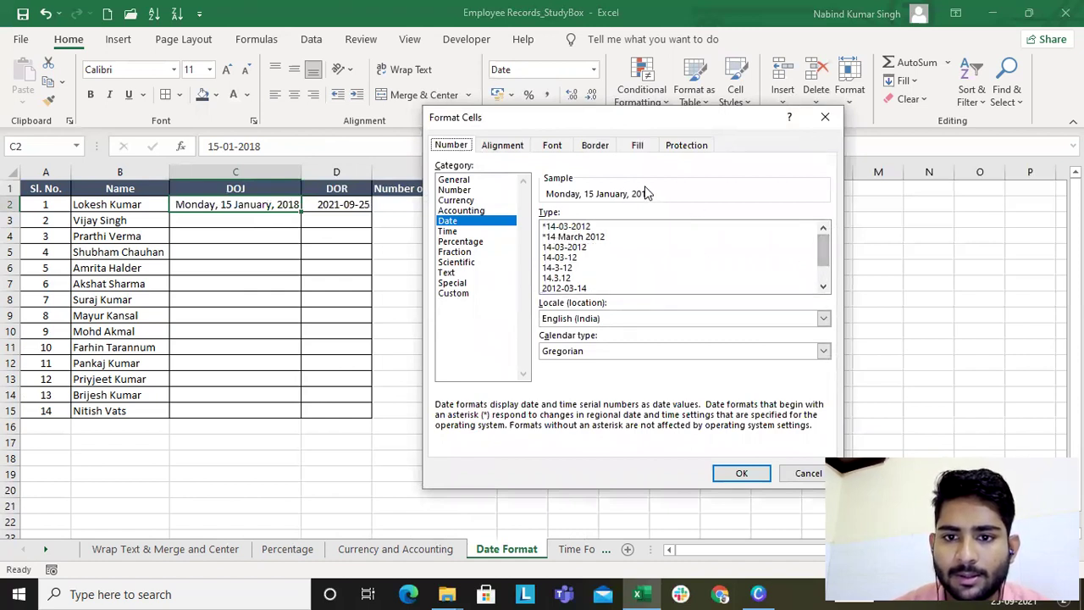
left_click(575, 227)
left_click(593, 238)
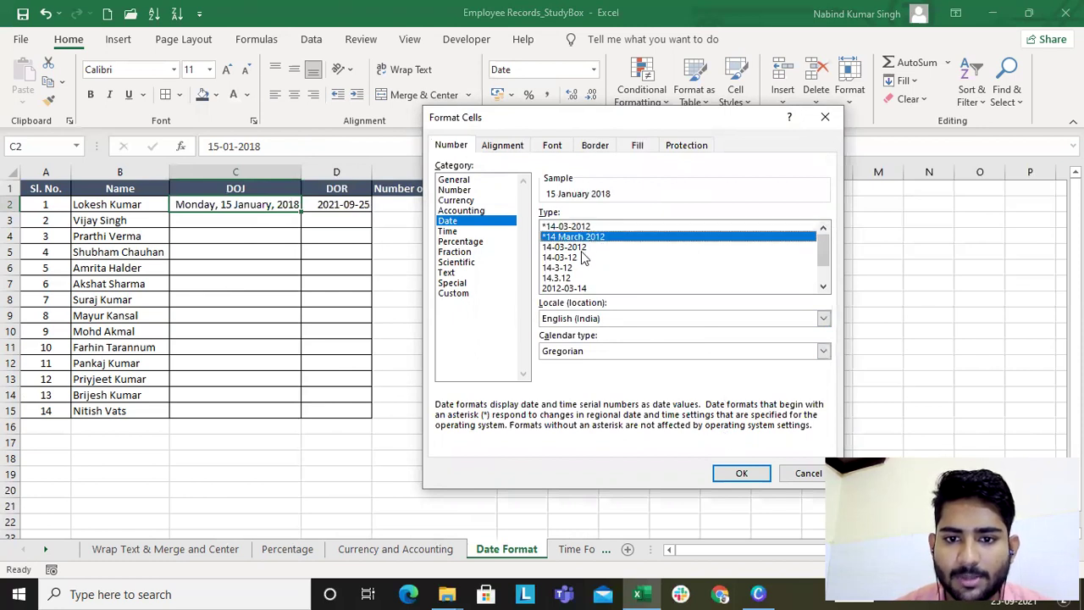
left_click(585, 247)
left_click(574, 258)
left_click(573, 268)
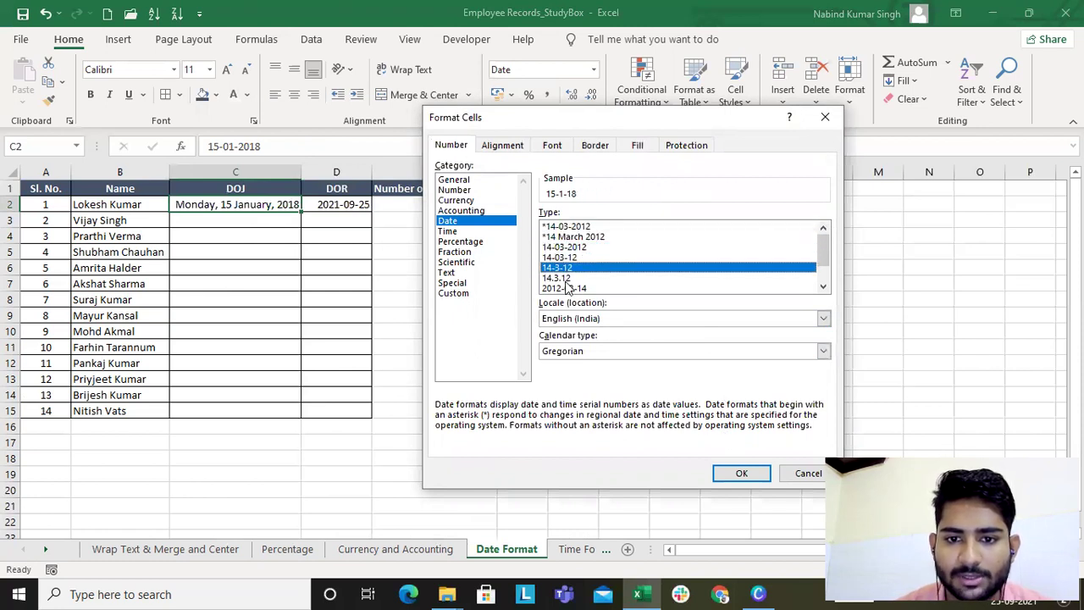
left_click(570, 279)
left_click(724, 469)
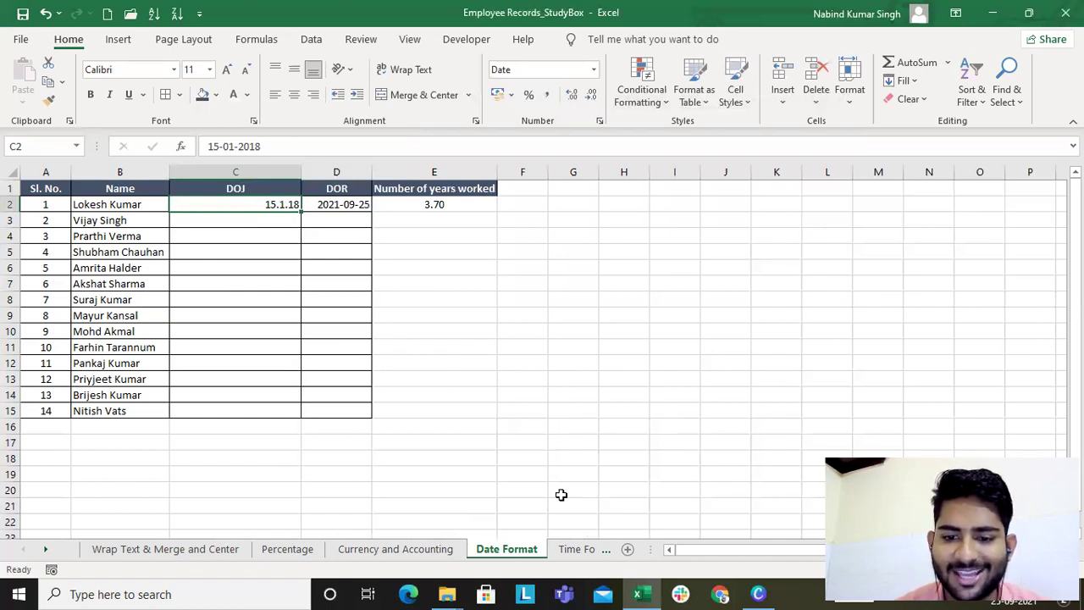
Clear the Total Hours formula from C2 on the Time Format sheet
left_click(574, 549)
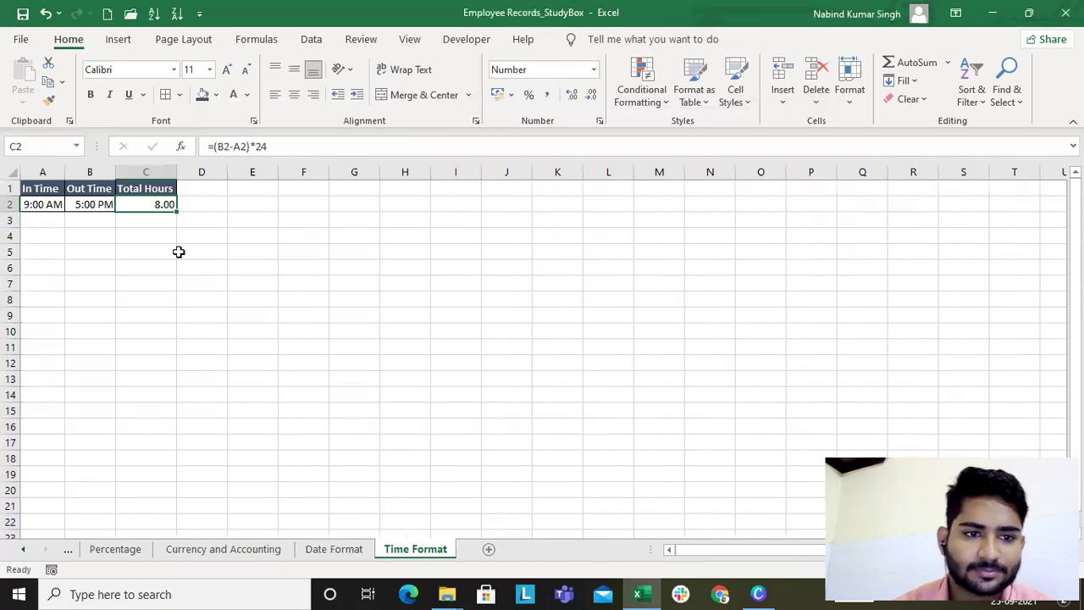
key("Delete")
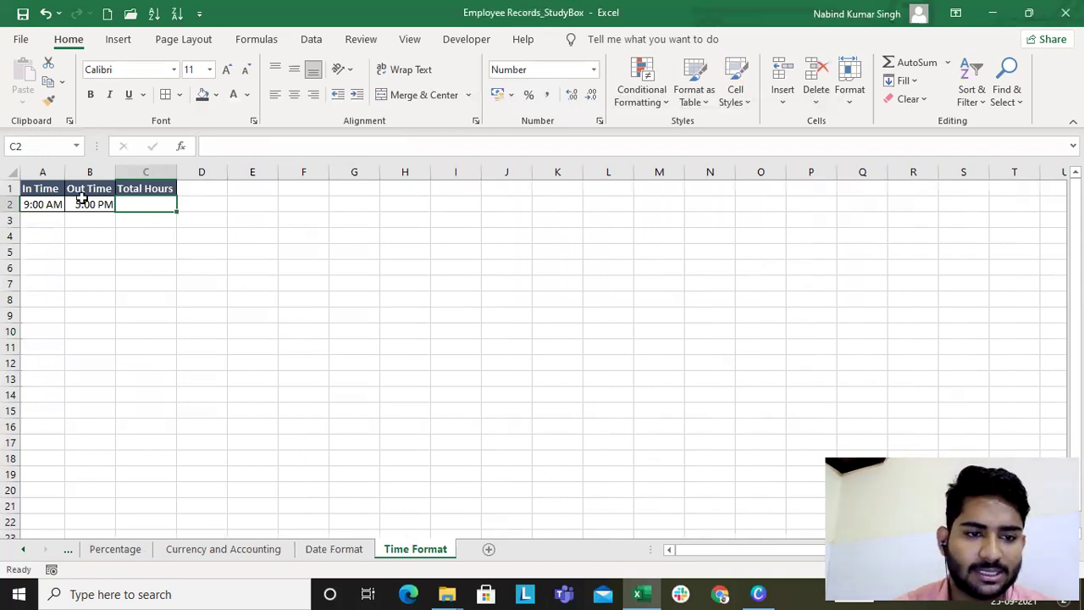
left_click(32, 204)
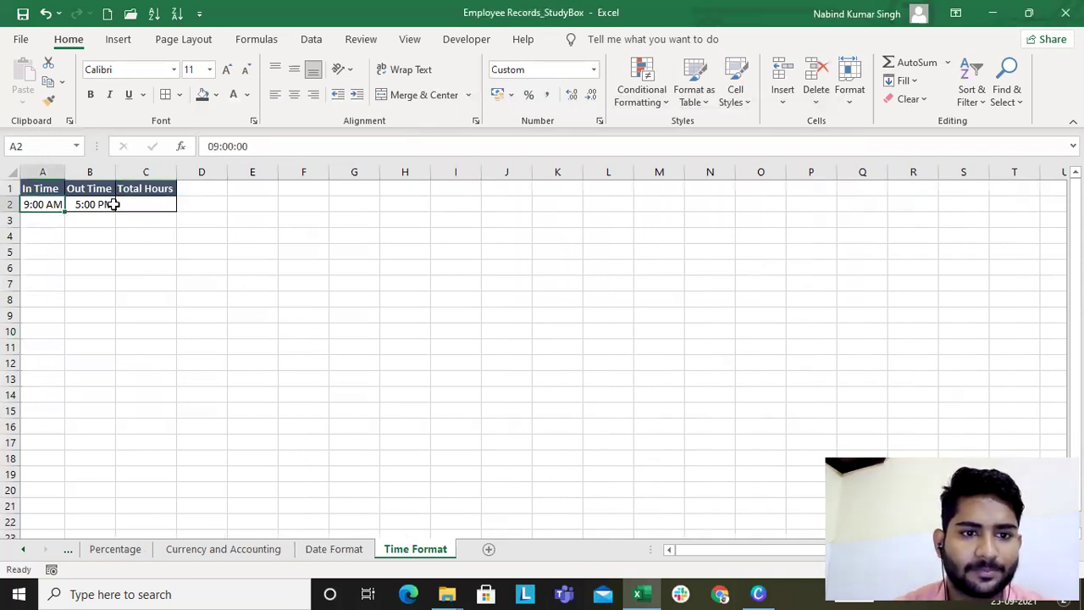
left_click(149, 201)
key("ctrl+z")
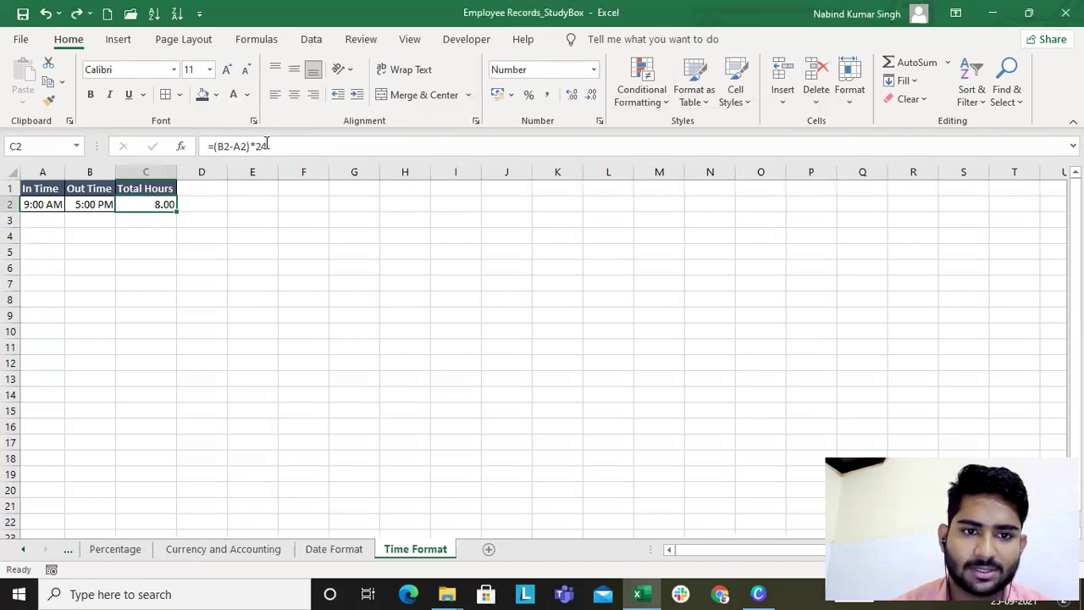
key("Delete")
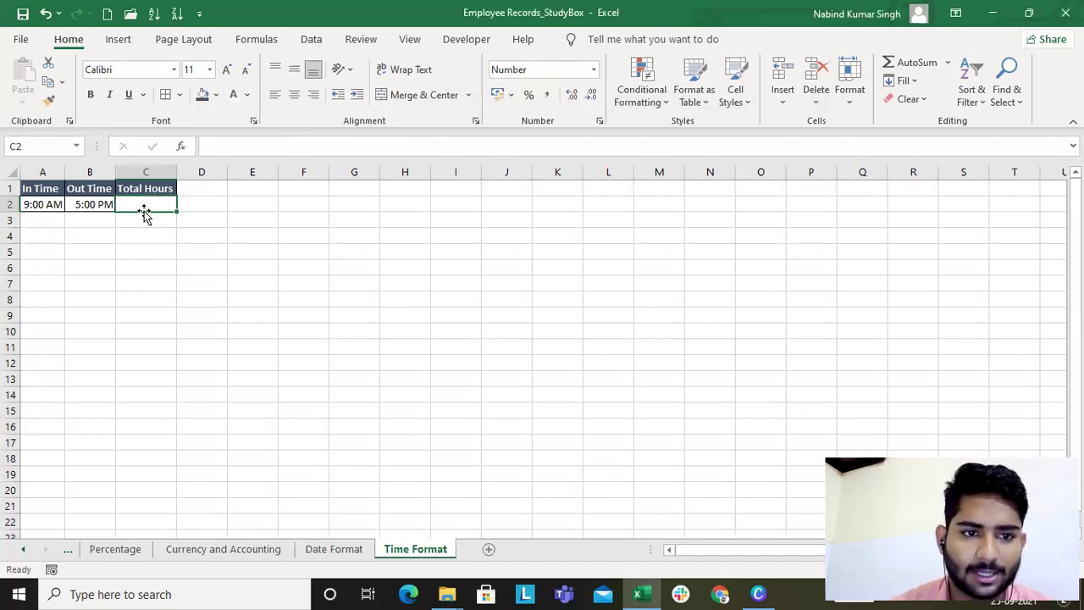
type("=")
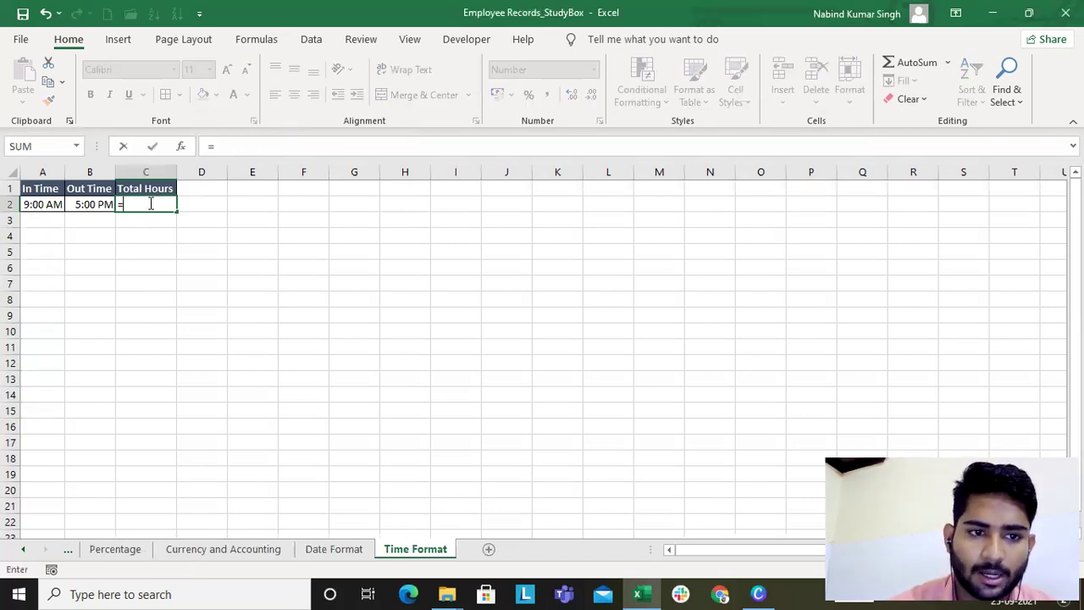
key("BackSpace")
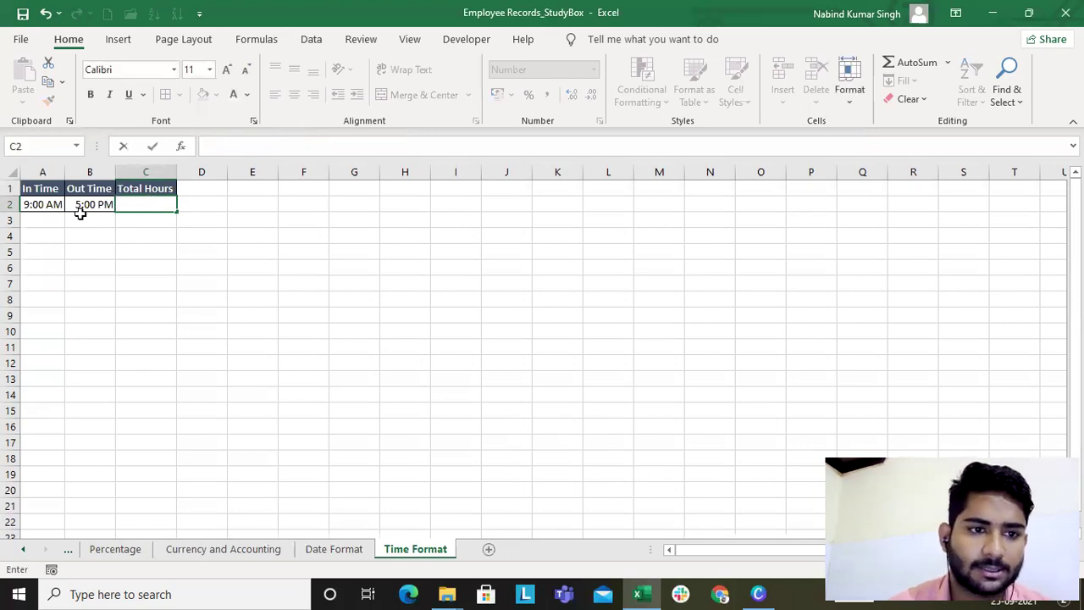
left_click(27, 220)
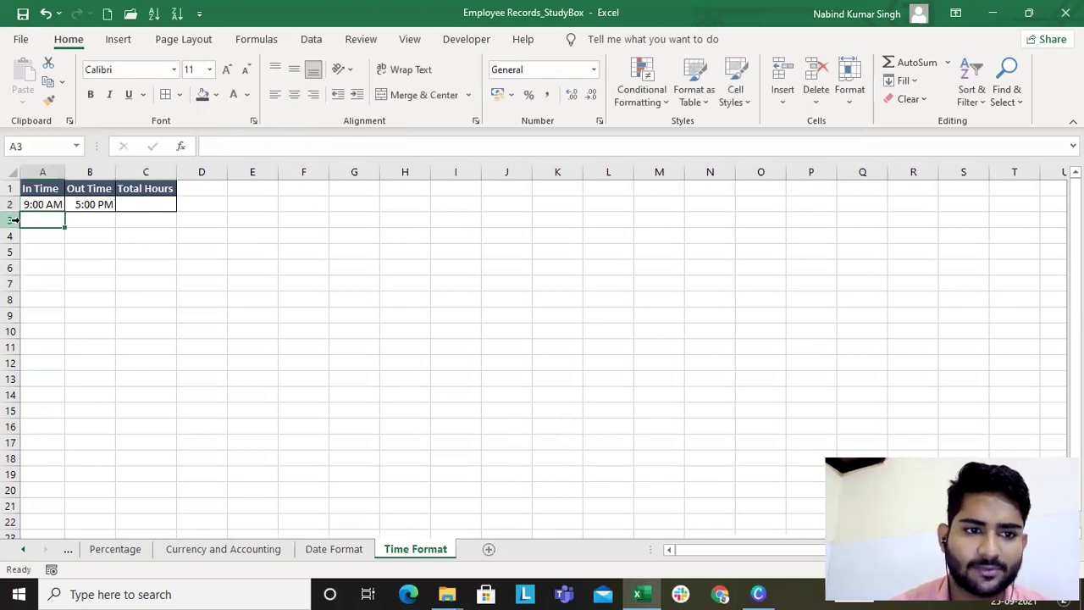
Enter the in time 9:00 AM in F4 and the out time 5:00 PM in G4
left_click(321, 245)
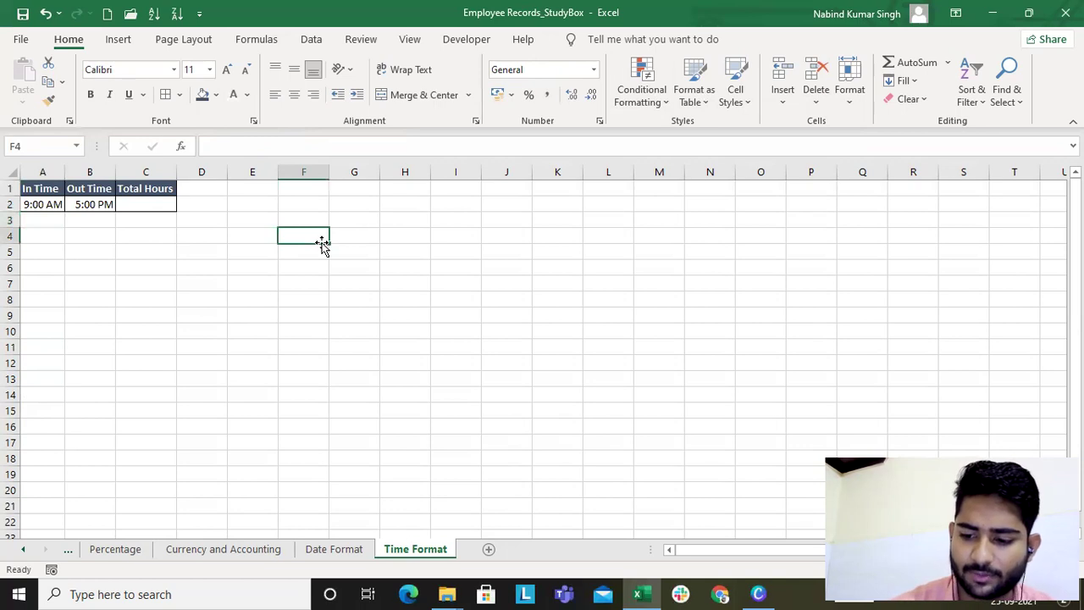
type("9:00")
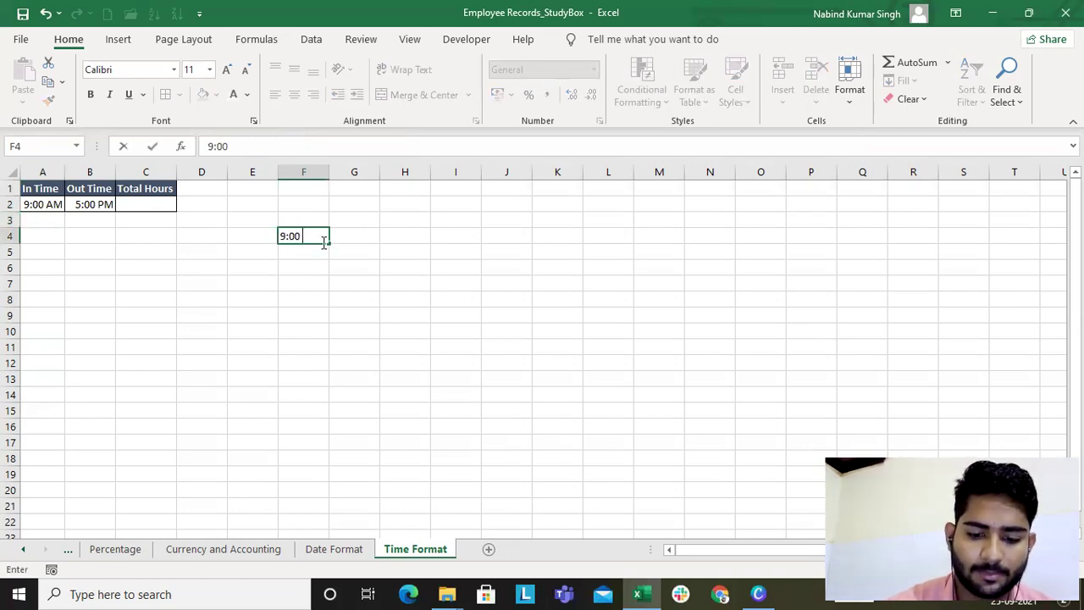
type(" AM")
key("Tab")
type("5")
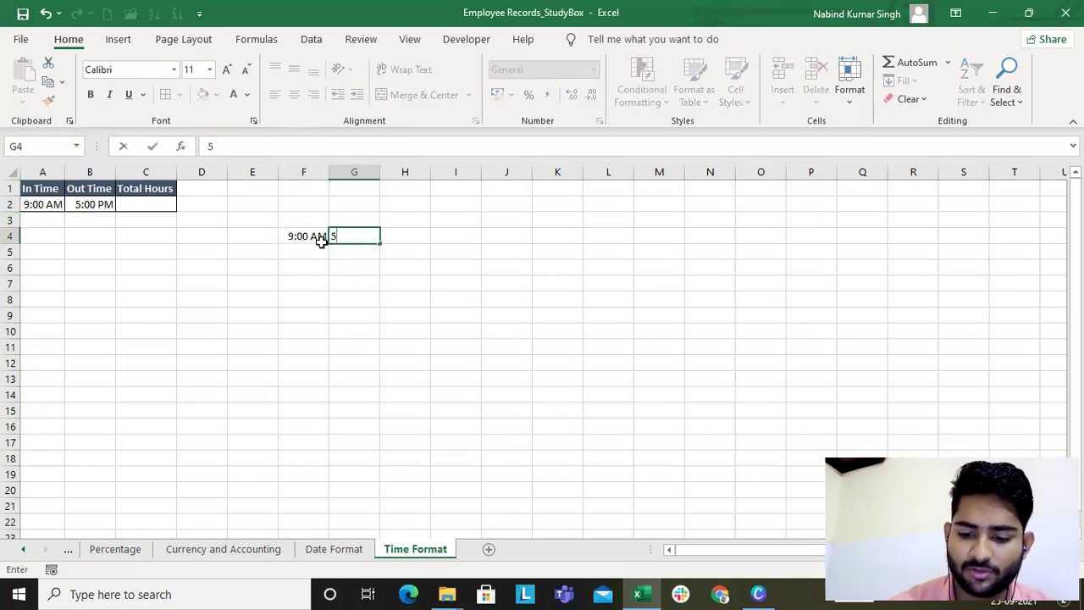
type(":00")
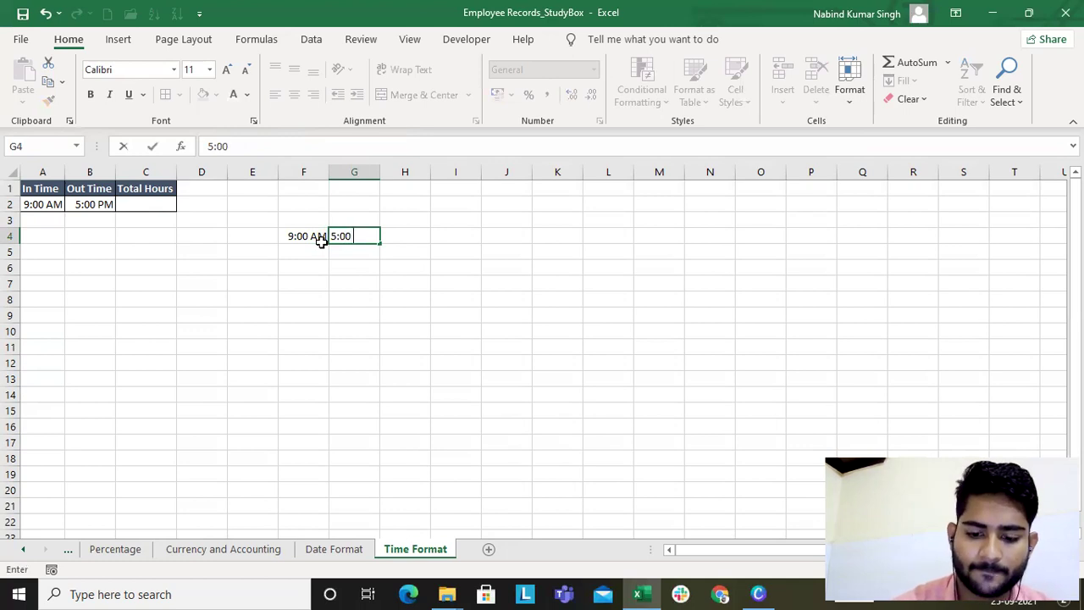
type(" PM")
key("Tab")
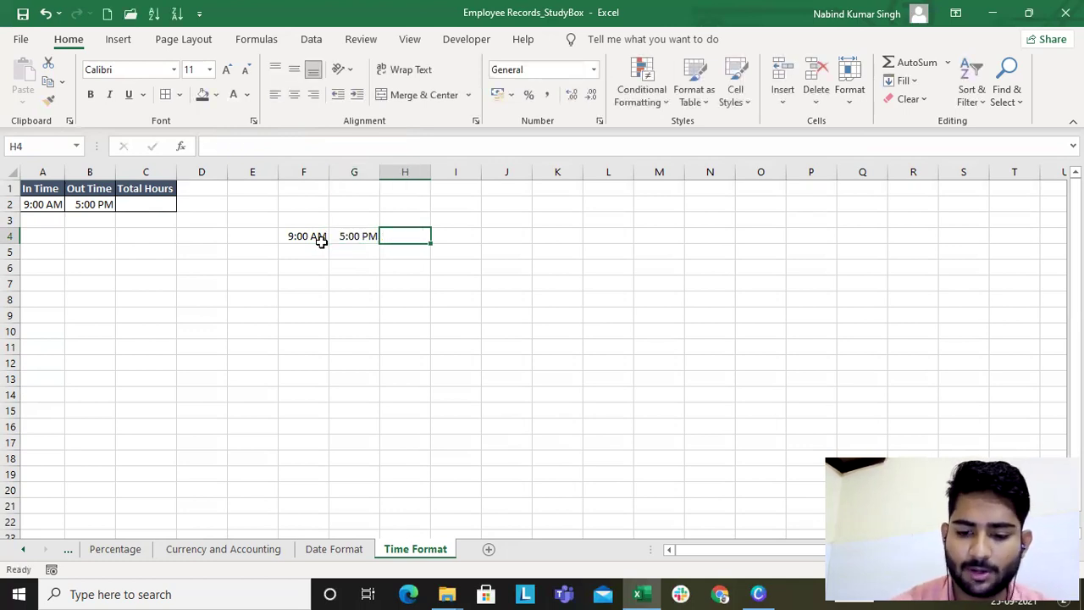
Calculate the time difference in H4 with the formula =G4-F4
type("=")
key("Left")
type("-")
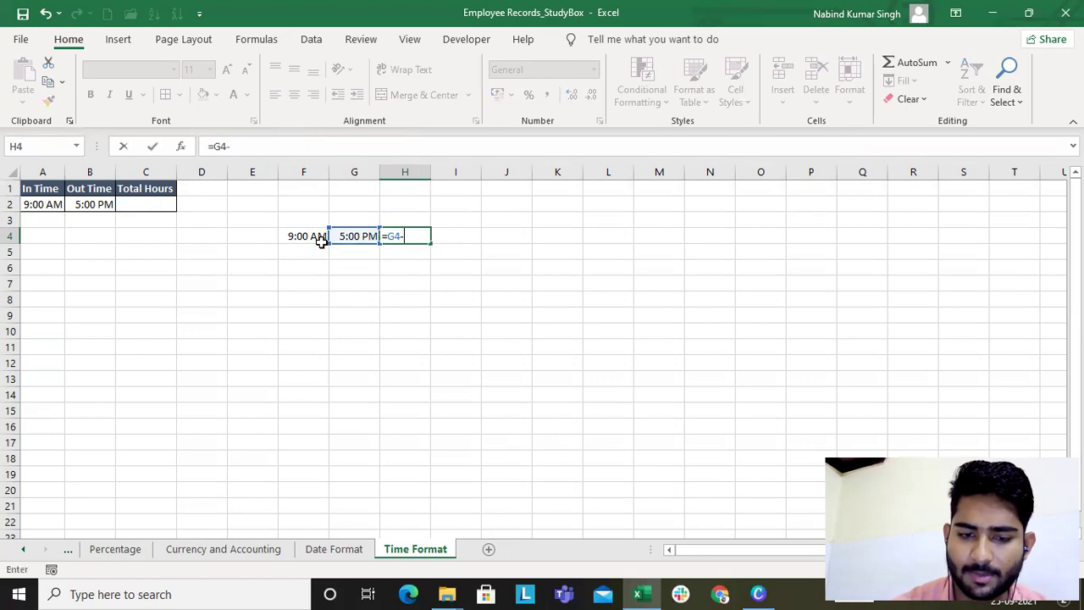
key("Left")
key("Left")
key("Return")
Change the H4 formula to =(G4-F4)*24 to convert the difference into hours
left_click(402, 239)
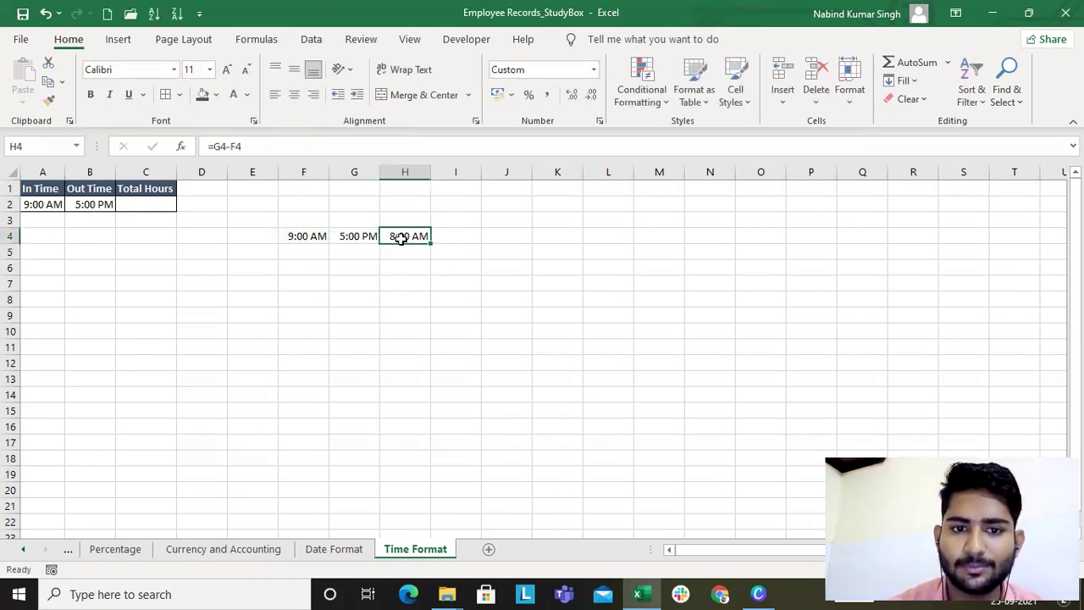
left_click(254, 147)
type(")")
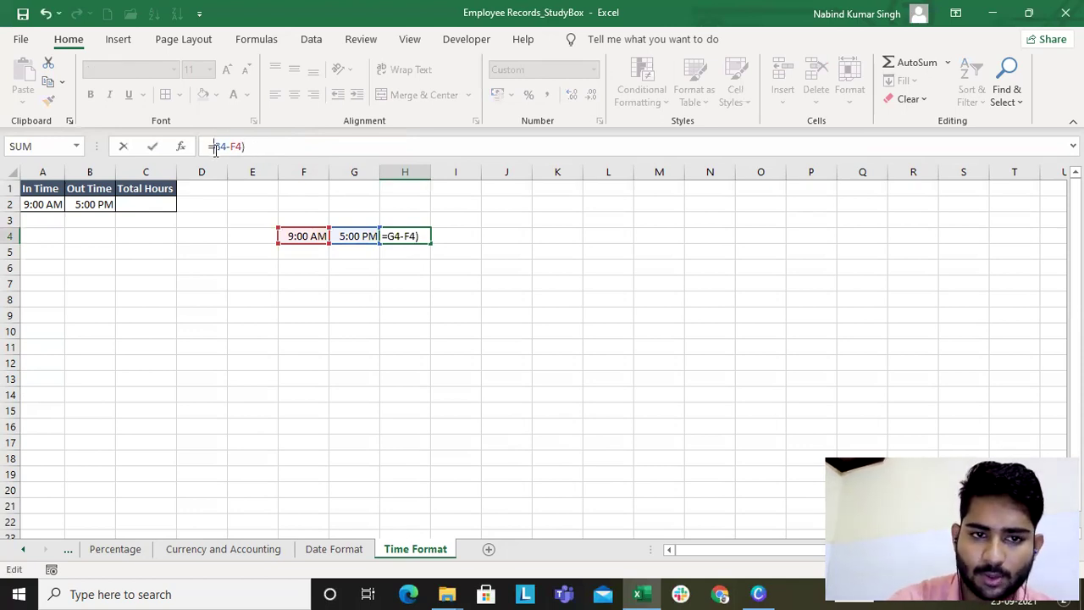
left_click(215, 147)
type("(")
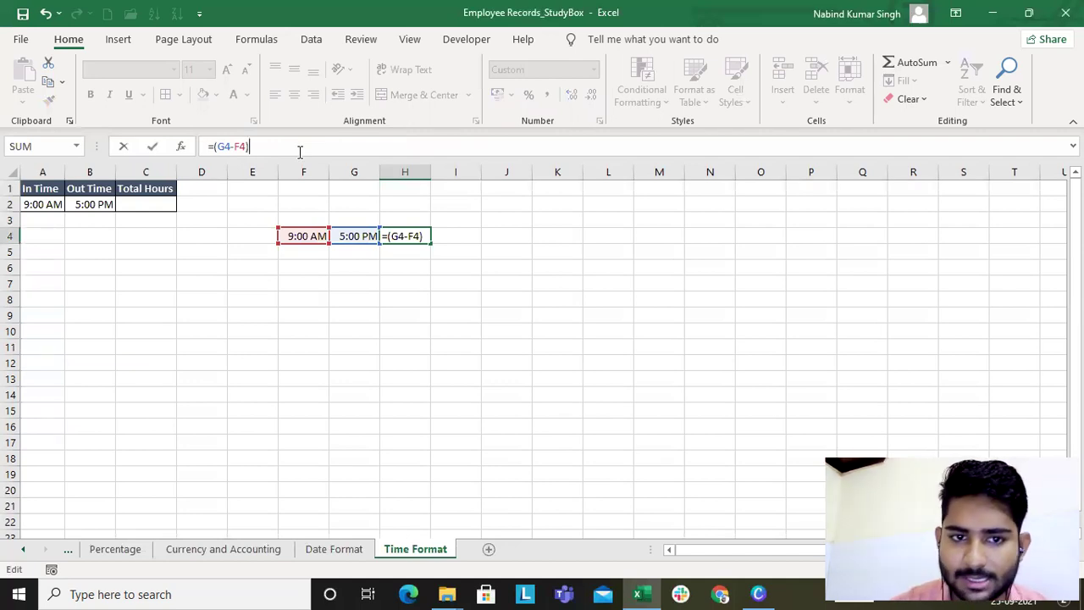
type("*24")
key("Return")
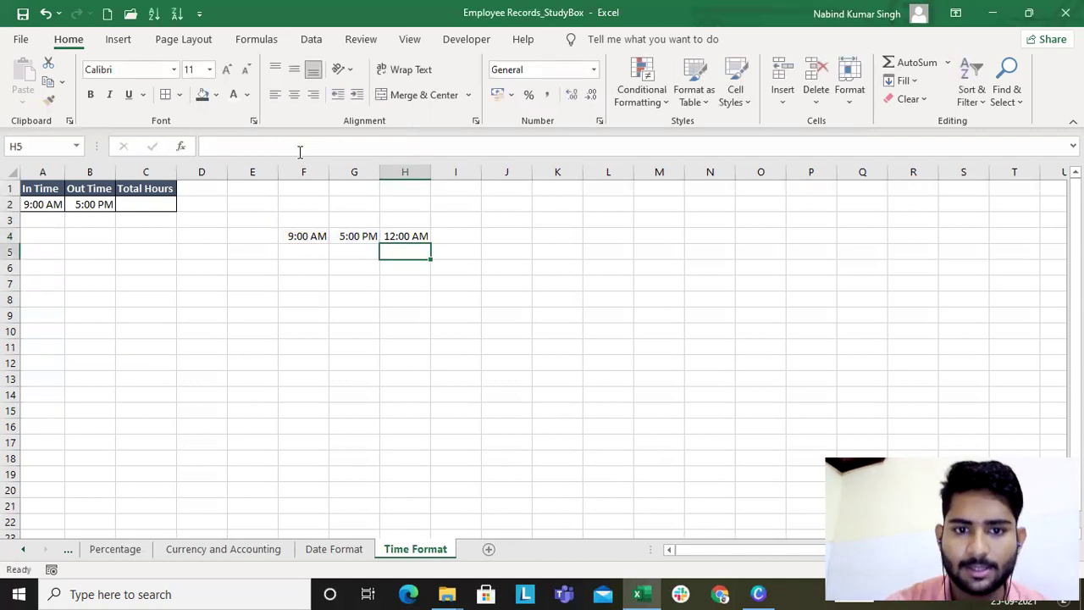
Format H4 as Number and reduce it to zero decimal places
left_click(409, 235)
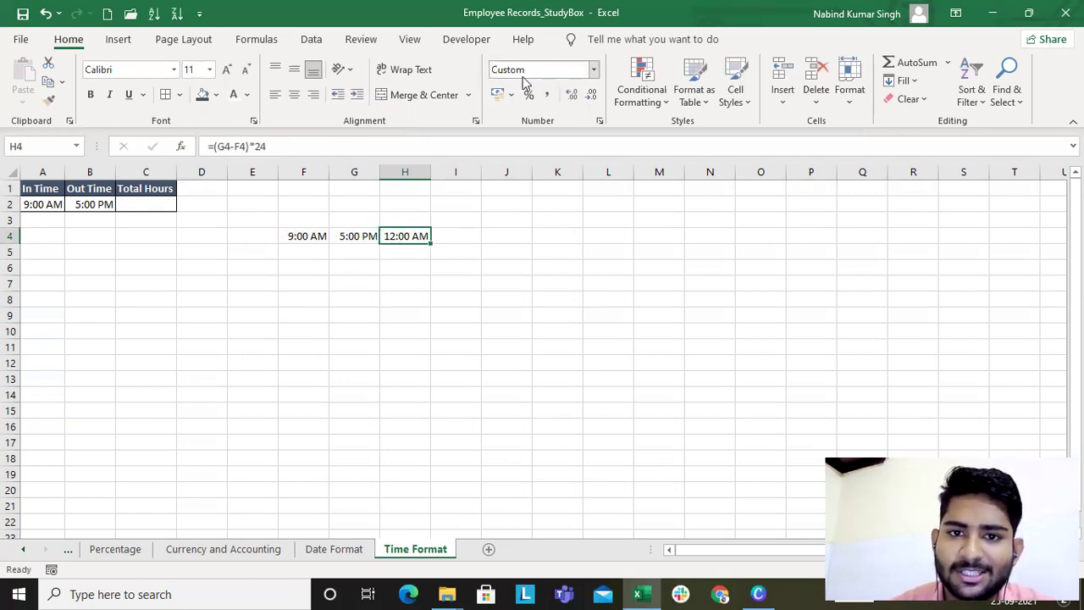
left_click(593, 70)
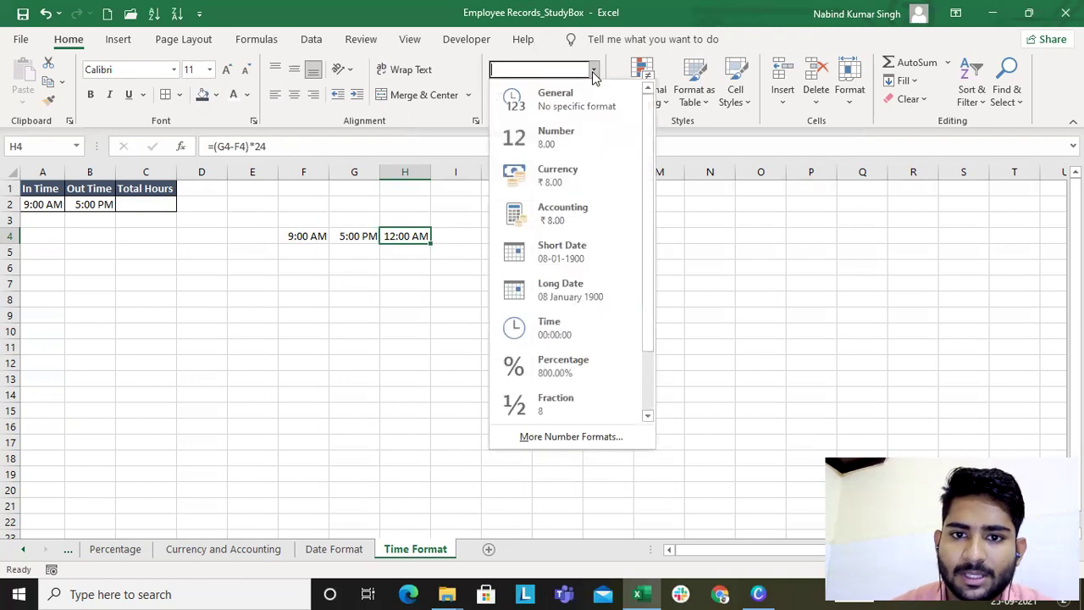
left_click(581, 136)
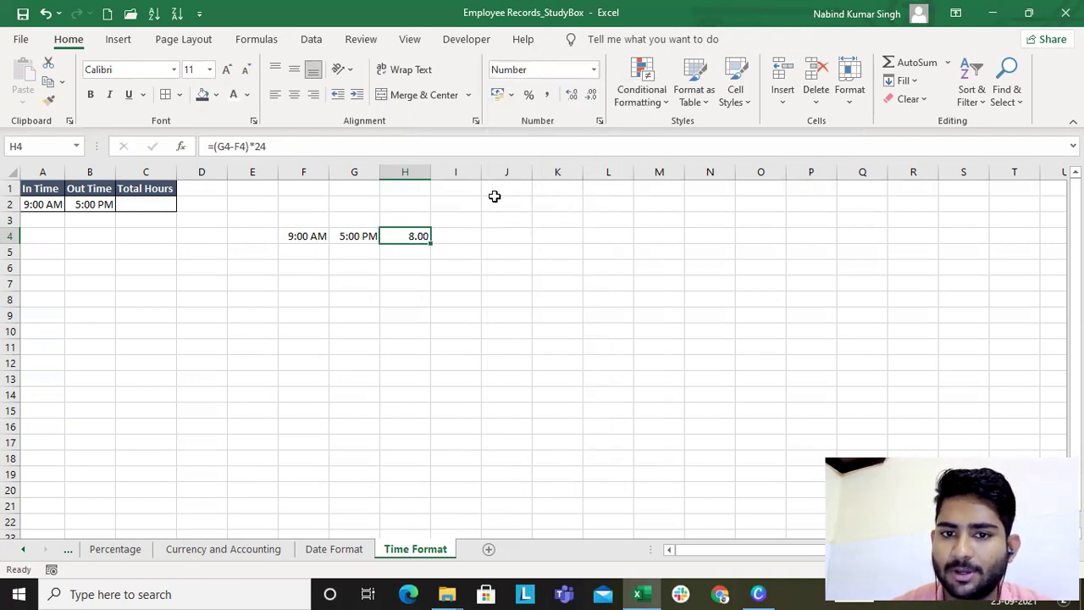
left_click(573, 94)
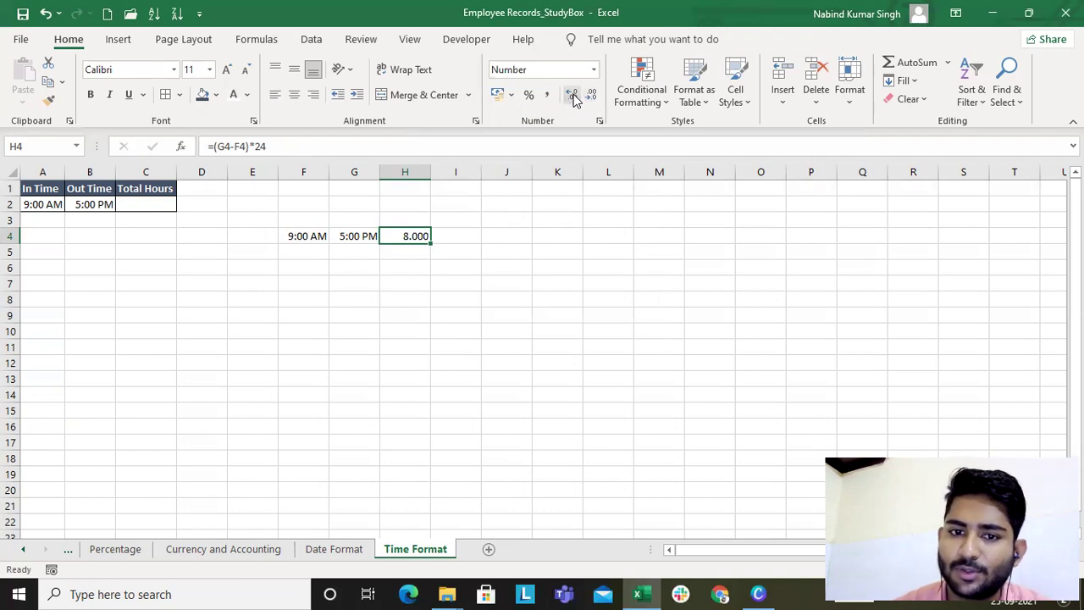
left_click(593, 97)
left_click(594, 96)
left_click(596, 97)
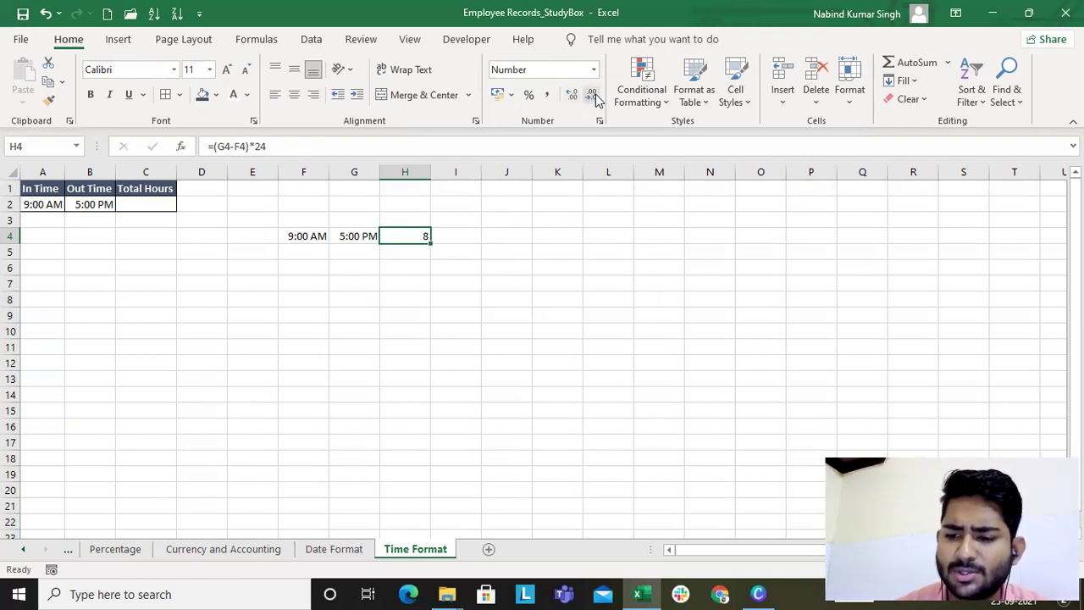
Center the contents of F4:H4 horizontally
left_click_drag(297, 236, 406, 232)
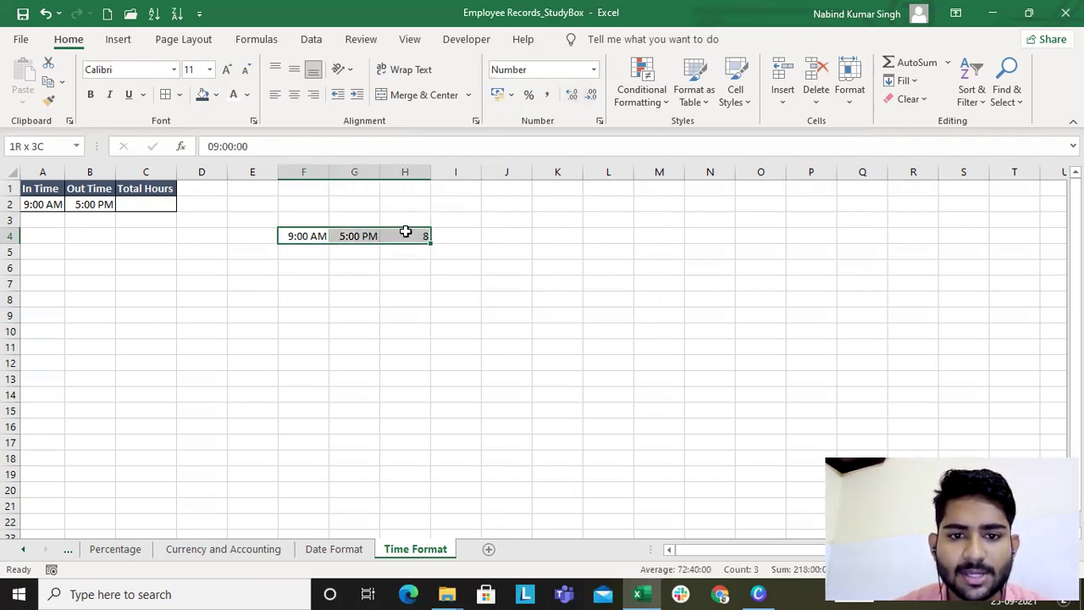
left_click(294, 94)
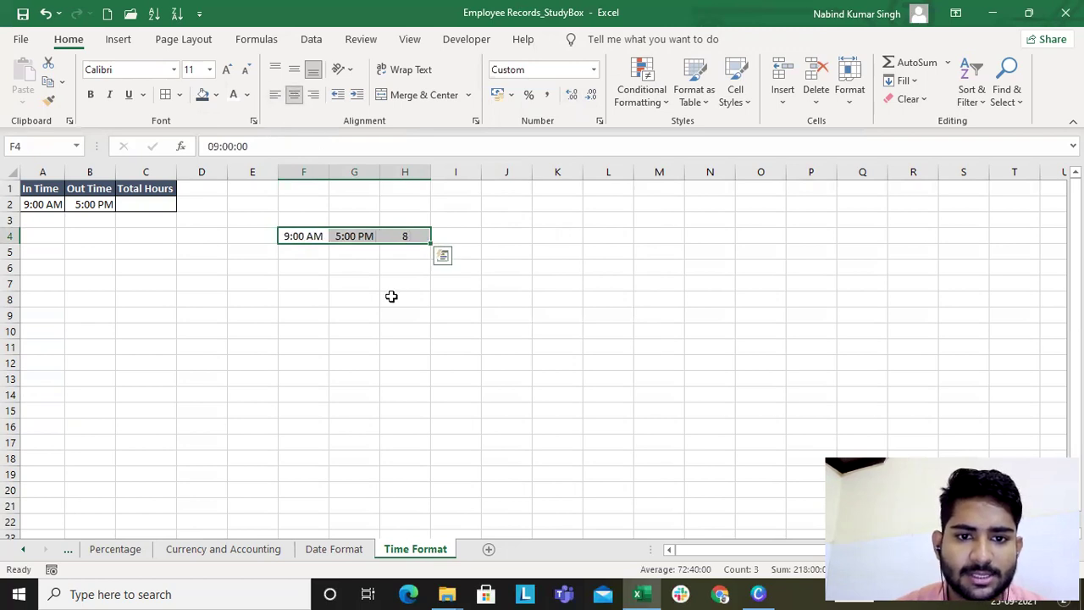
left_click(391, 297)
Review the stored time values in F4 and G4 and the hours formula in H4
left_click(399, 234)
left_click(356, 235)
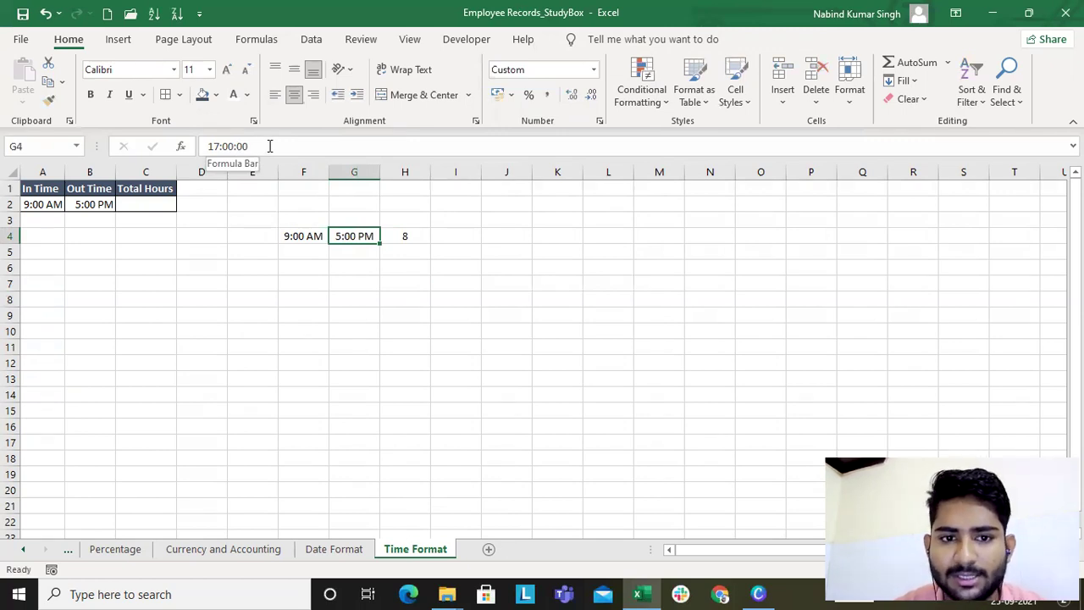
left_click(292, 237)
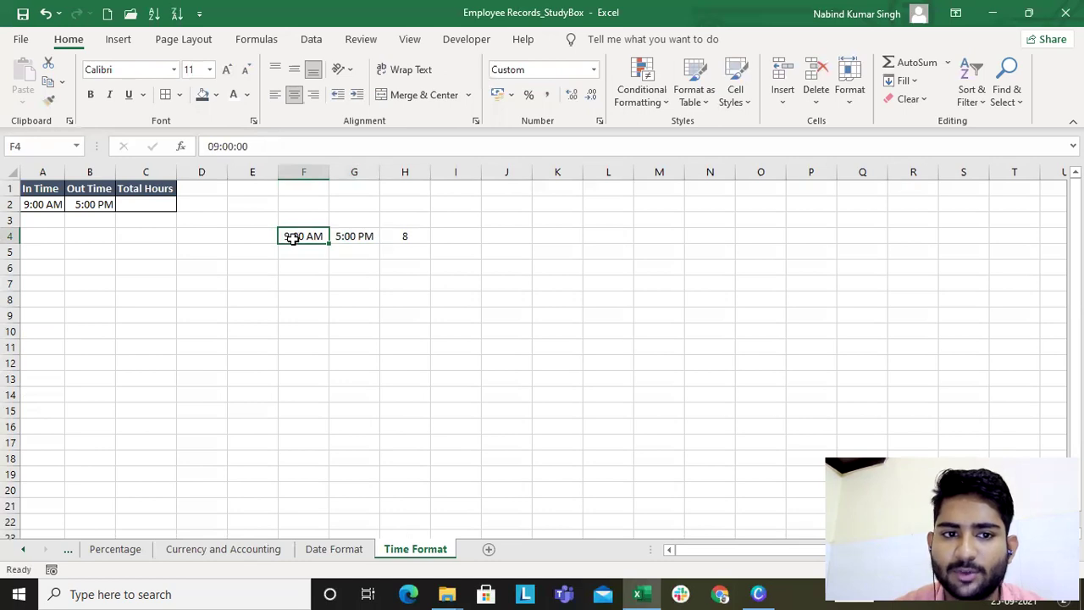
left_click(361, 236)
left_click(406, 238)
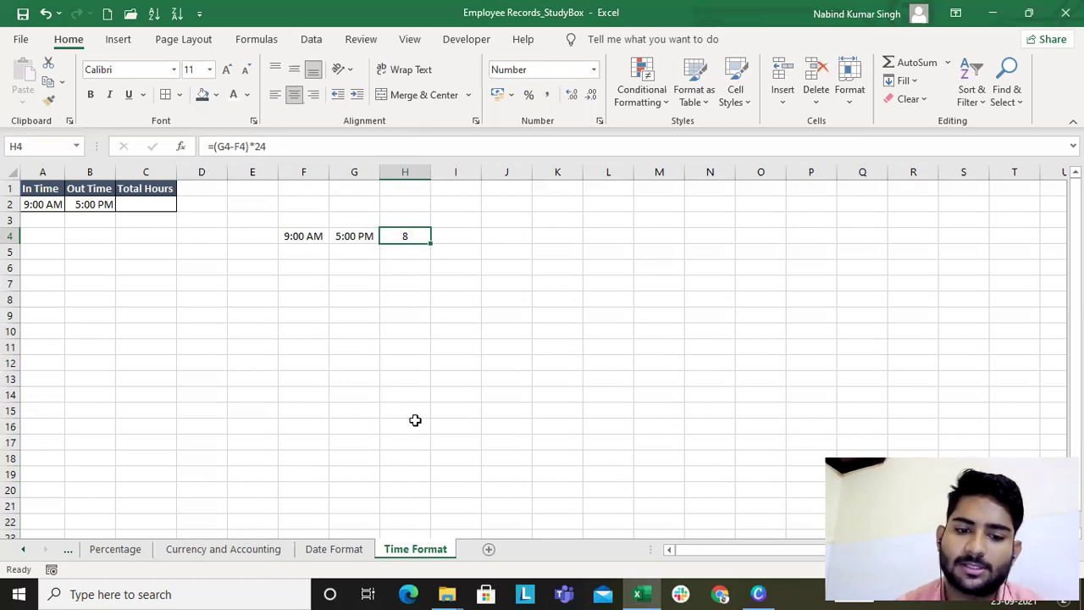
Switch to the Date Format sheet and examine the number format options for the dates in C2 and D2
left_click(360, 550)
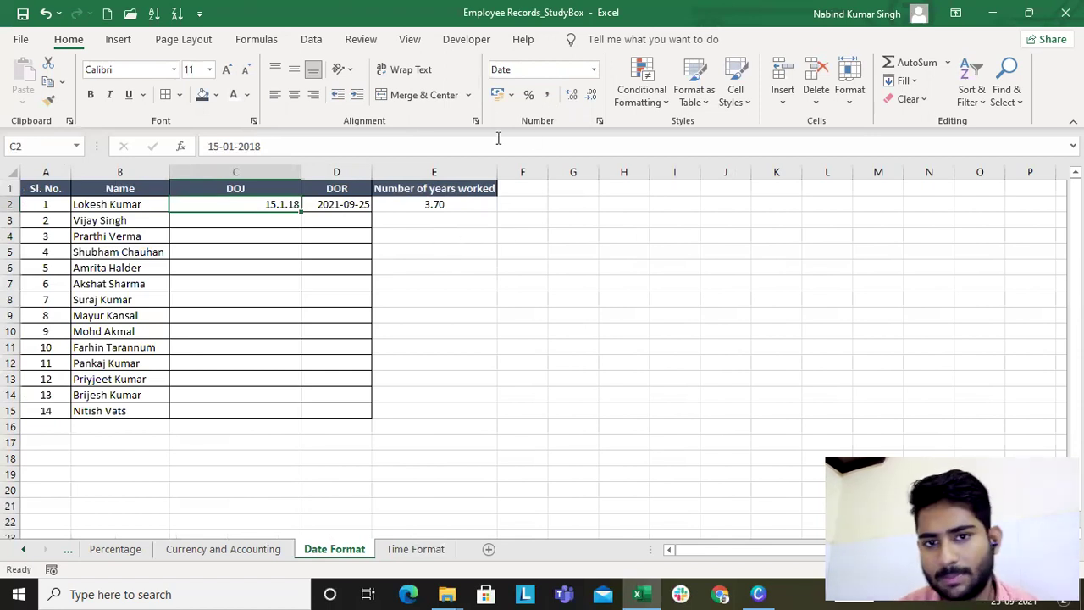
left_click(593, 69)
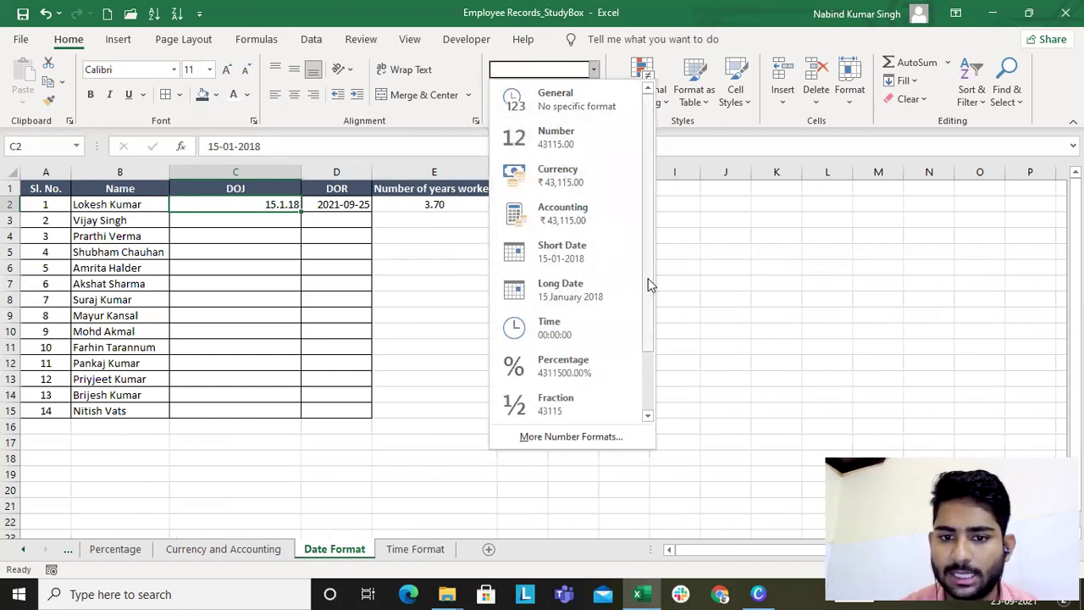
left_click_drag(648, 278, 647, 332)
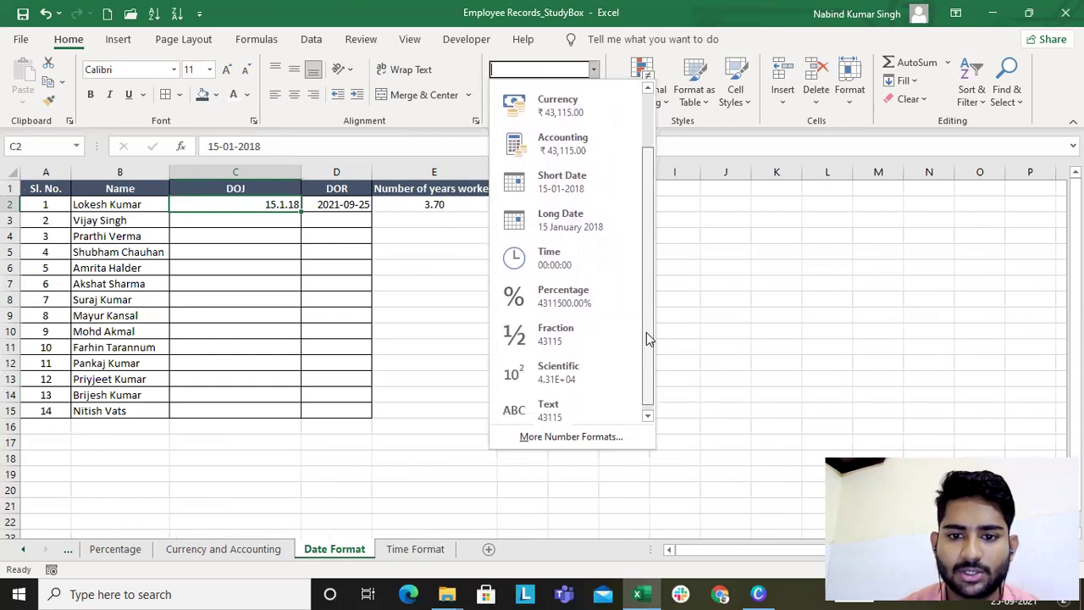
left_click(713, 293)
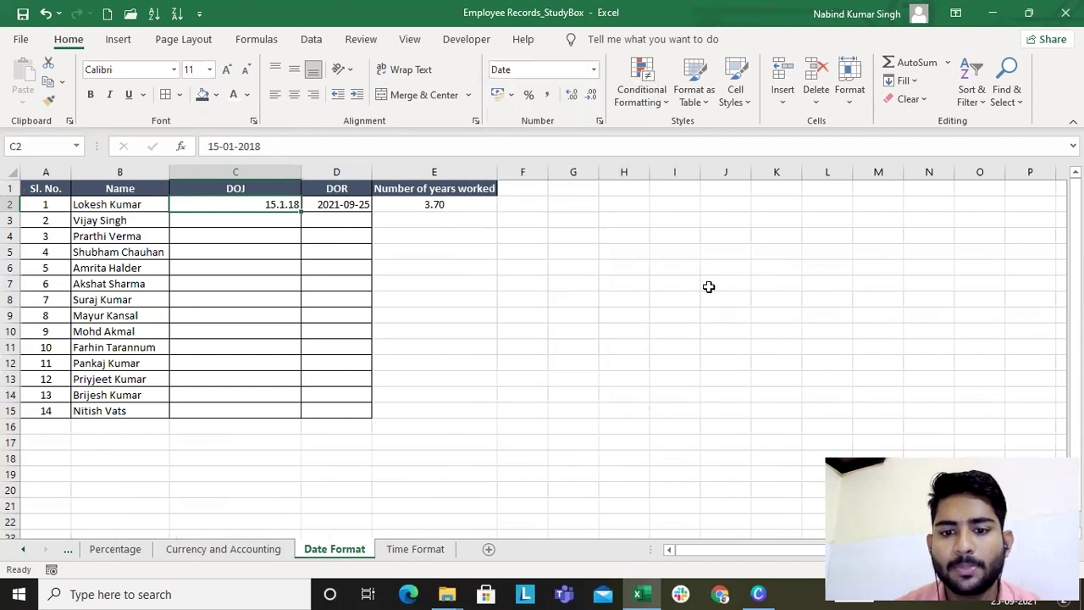
left_click(333, 203)
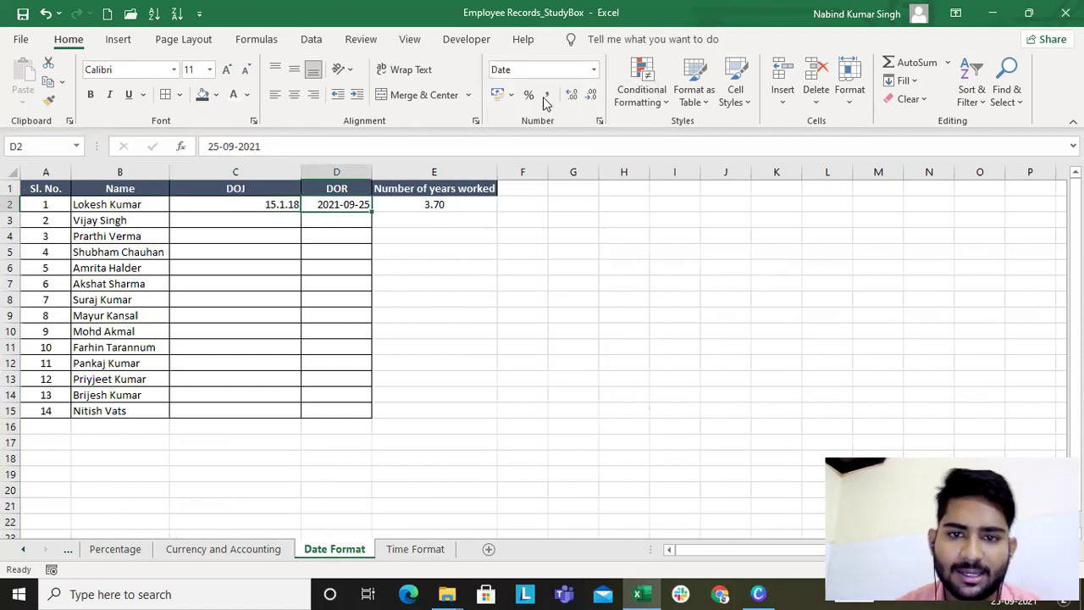
left_click(594, 70)
key("Escape")
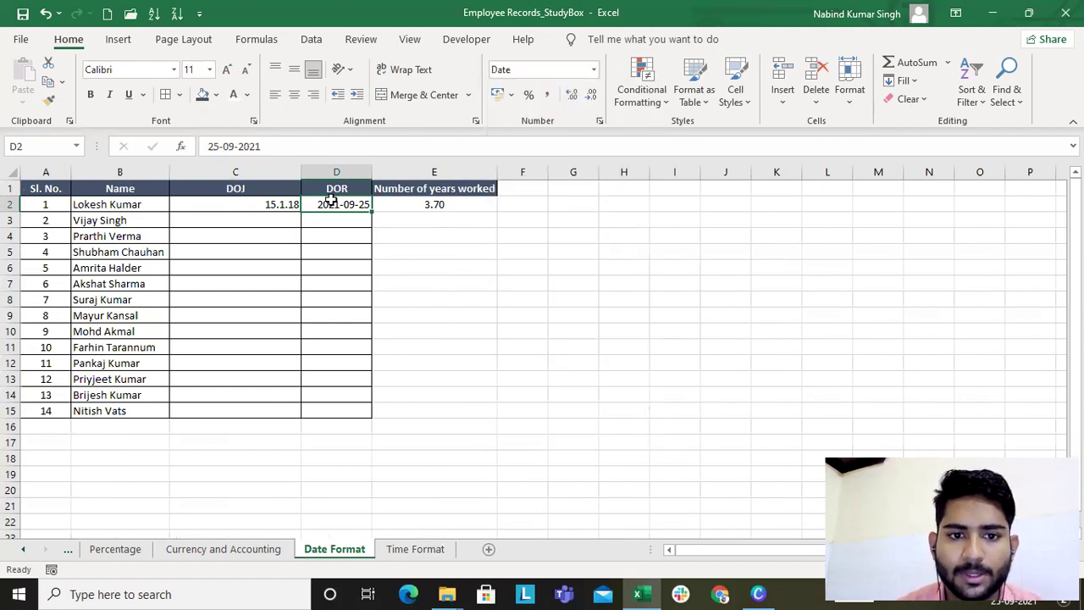
left_click(273, 205)
left_click(353, 204)
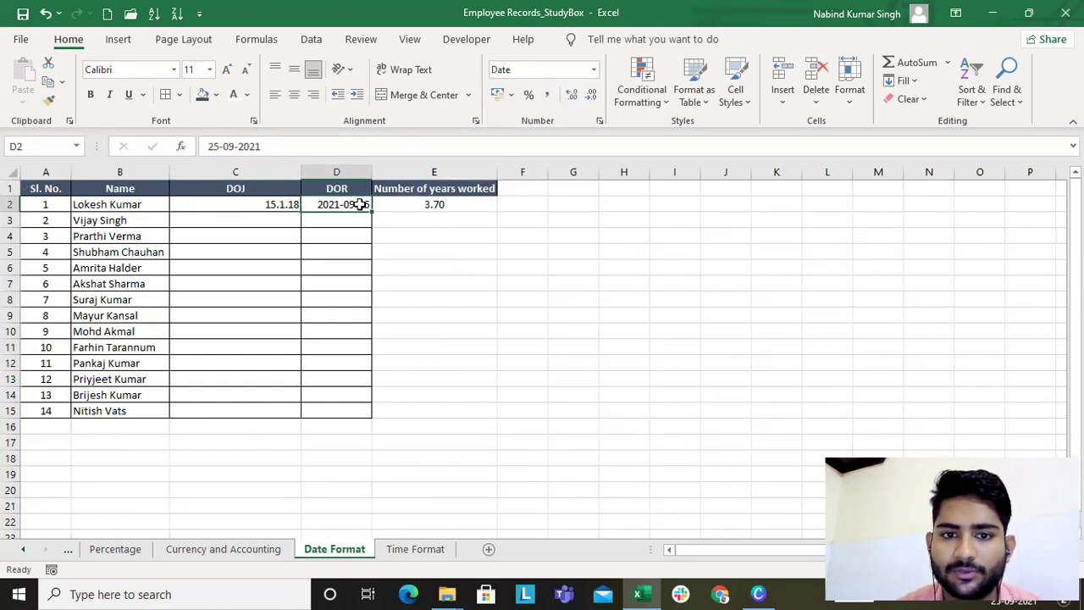
Format the DOR date in D2 and the DOJ date in C2 as Text
left_click(593, 71)
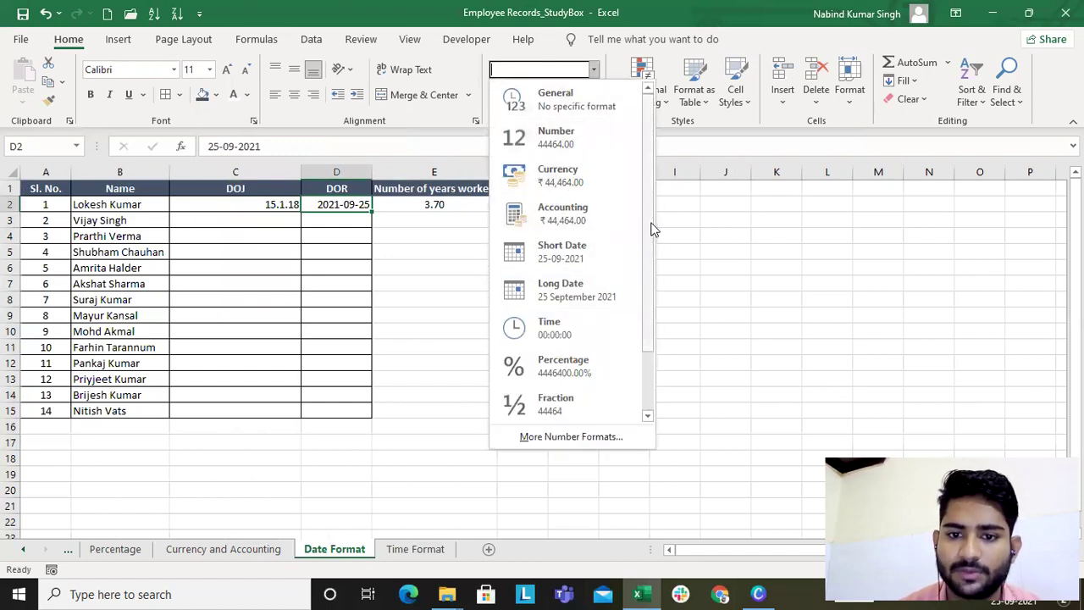
left_click_drag(651, 227, 651, 296)
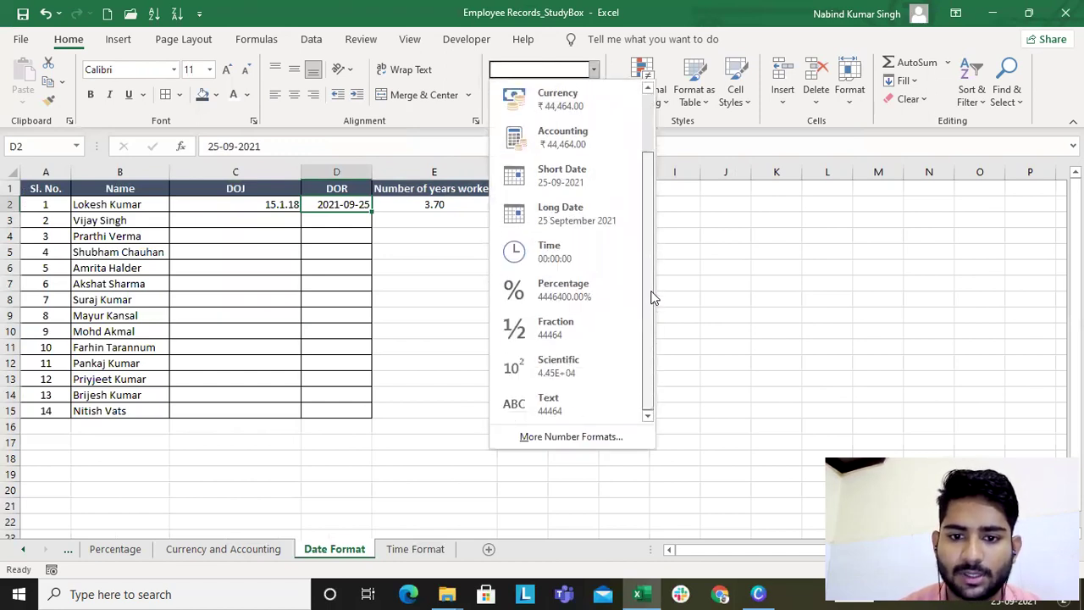
left_click(567, 412)
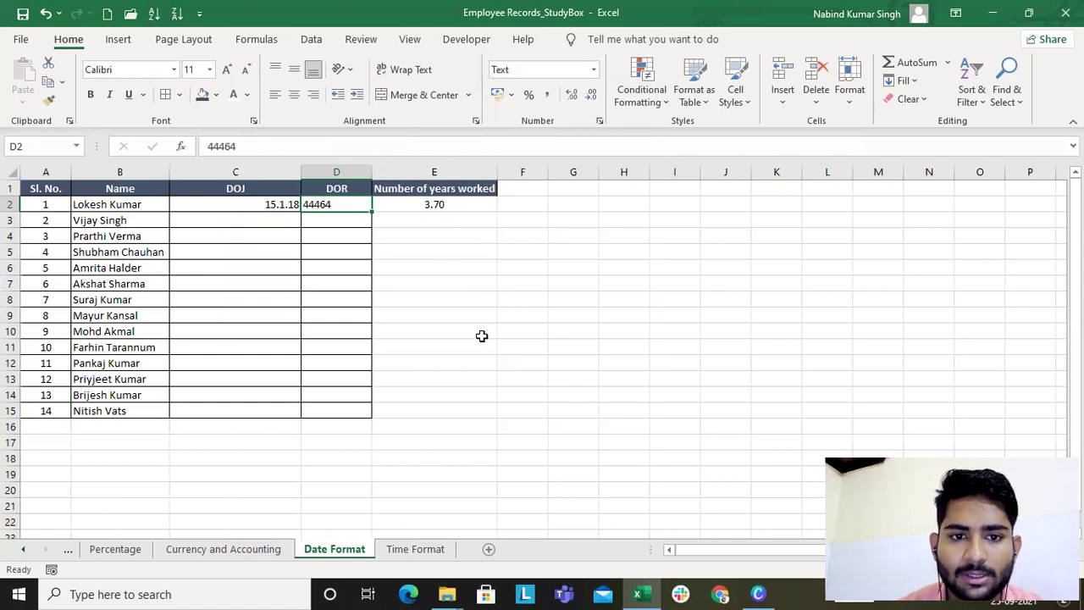
left_click(271, 204)
left_click(593, 69)
scroll(576, 341, "down", 1)
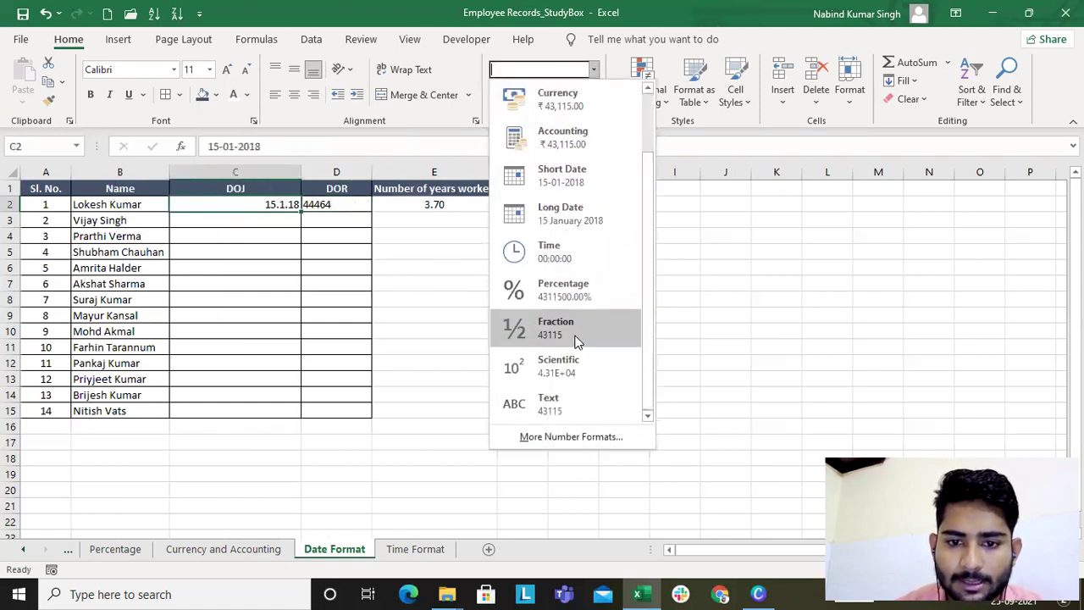
left_click(569, 412)
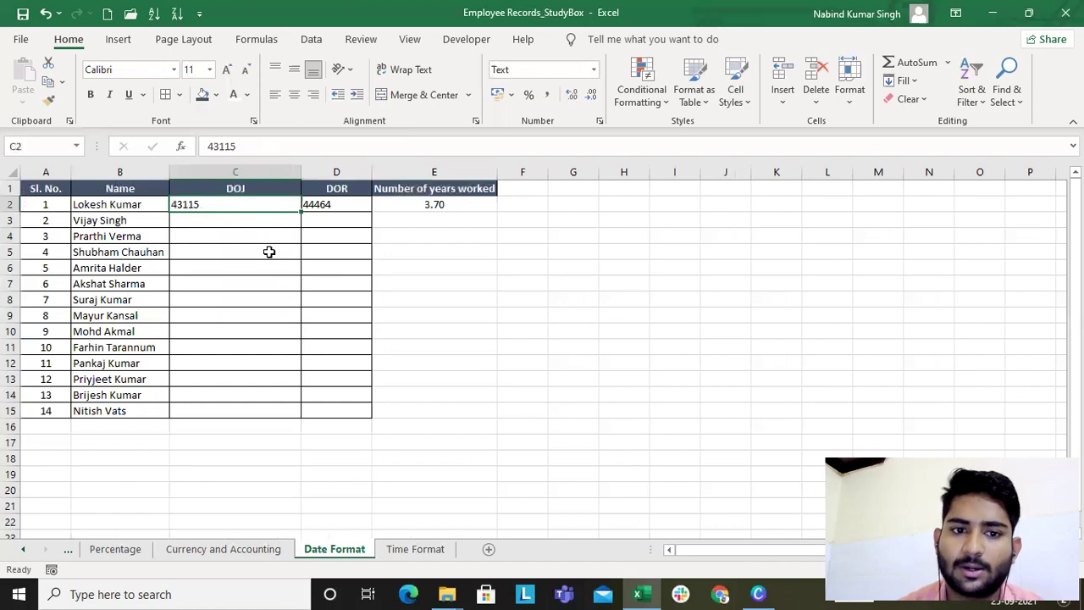
Apply the Short Date format to C2:D2
left_click_drag(244, 205, 324, 203)
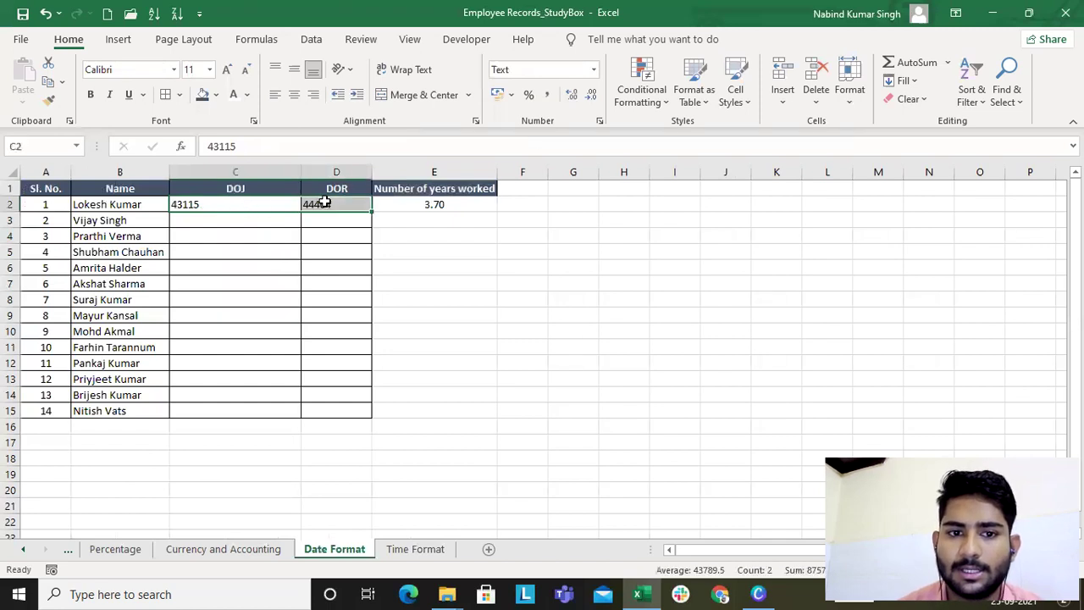
left_click(593, 70)
left_click(564, 253)
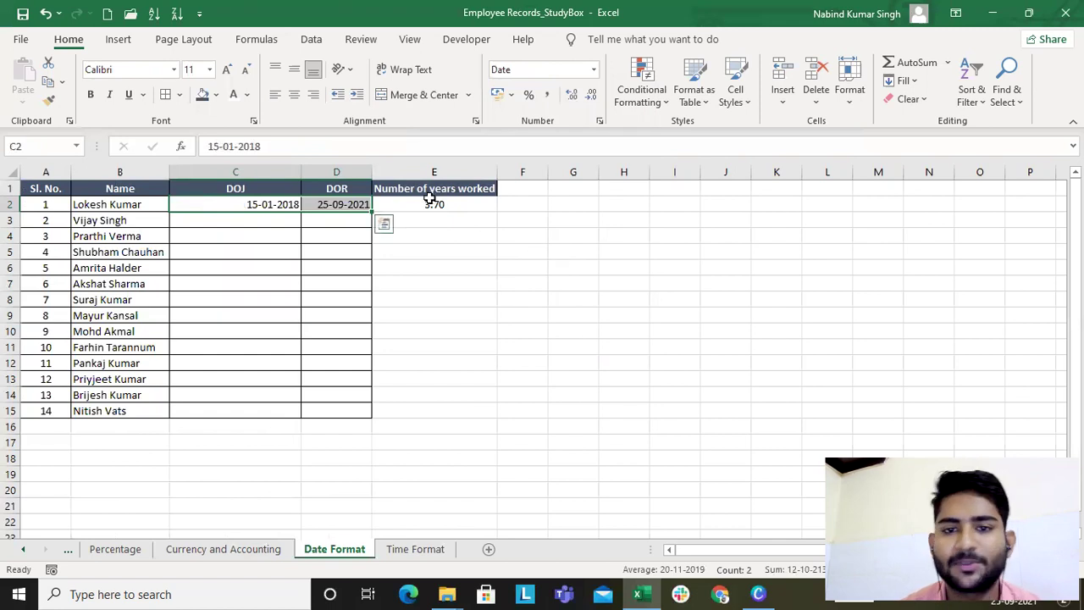
Add a new blank worksheet after the Time Format sheet
left_click(392, 549)
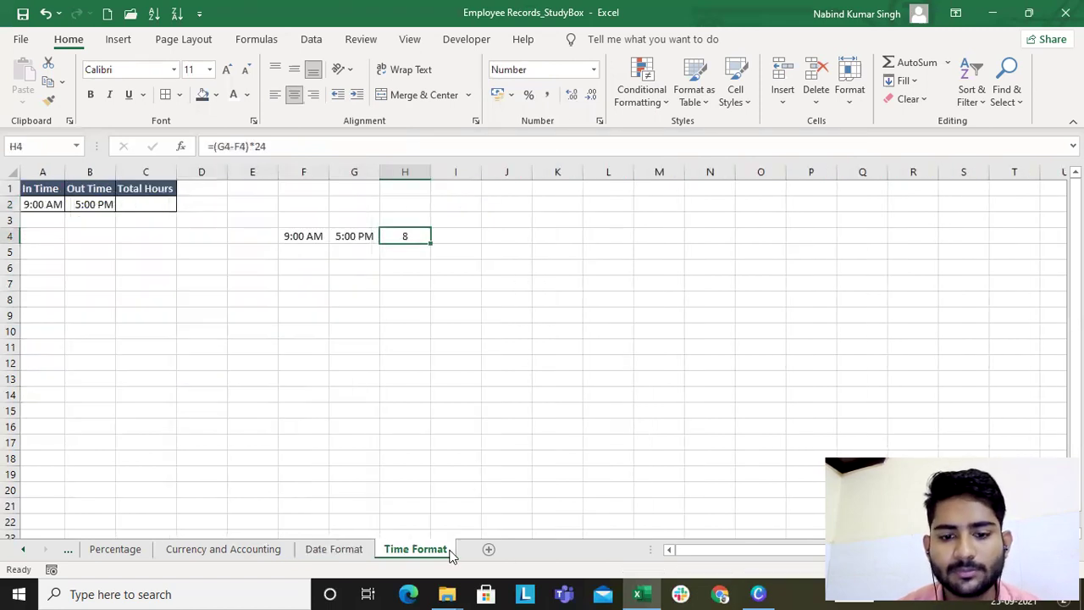
left_click(490, 550)
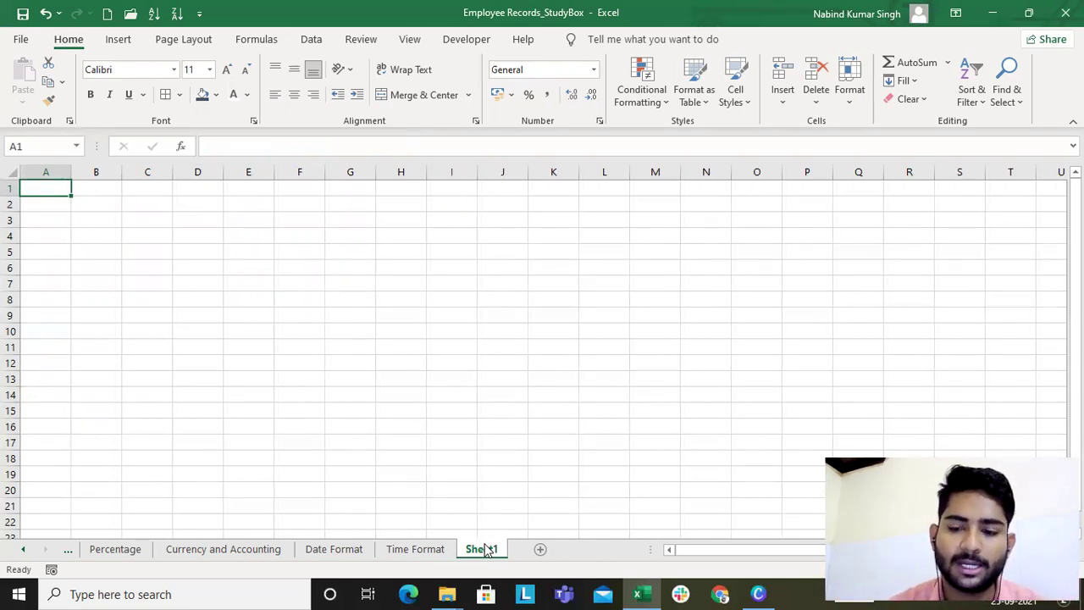
key("Right")
key("Right")
key("Down")
key("Down")
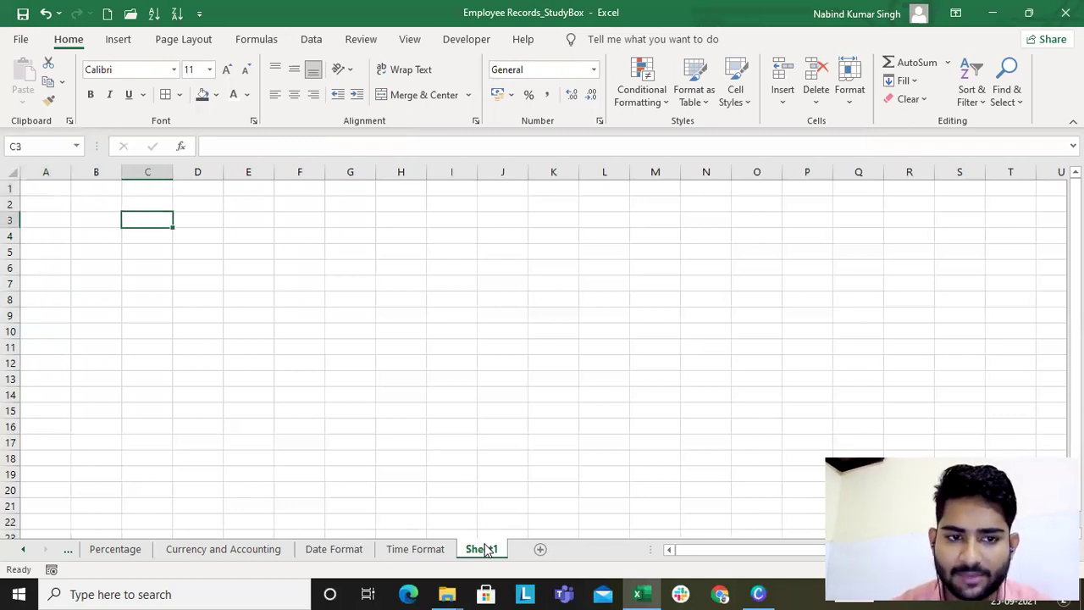
type("1")
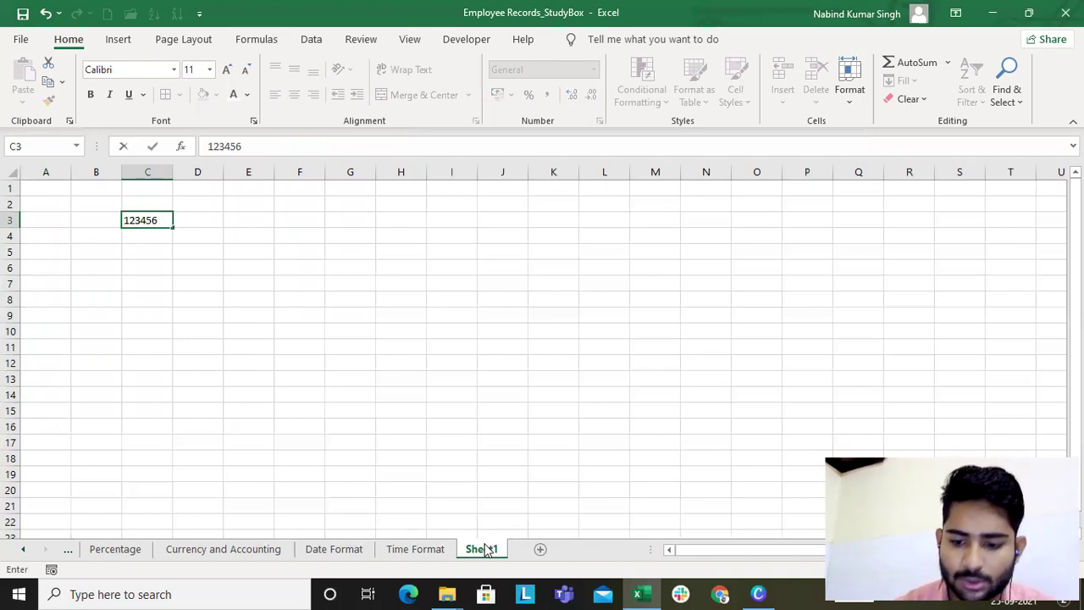
type("2344")
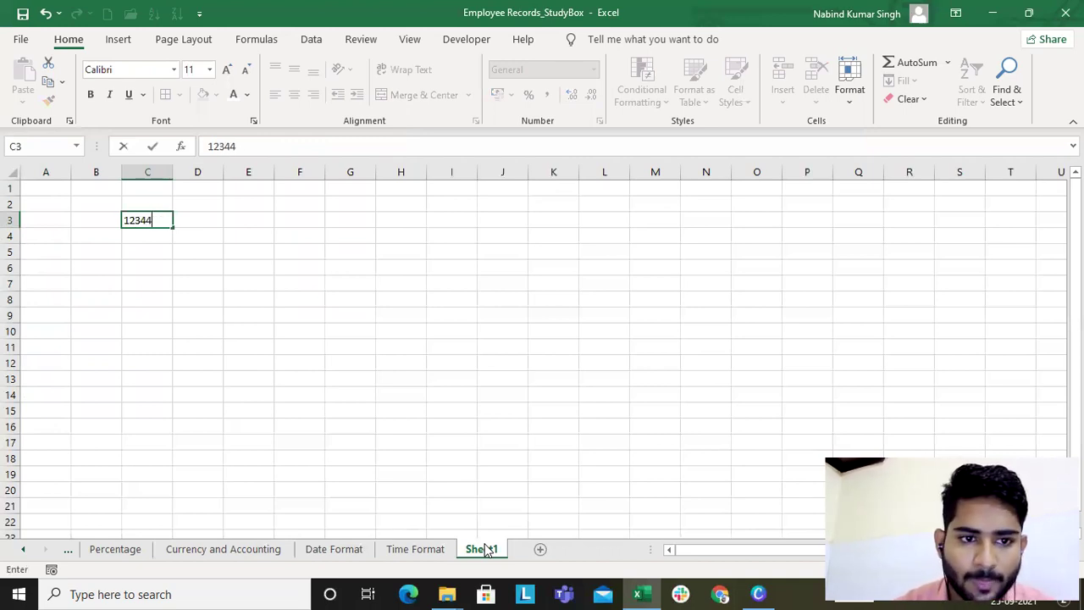
type("444555")
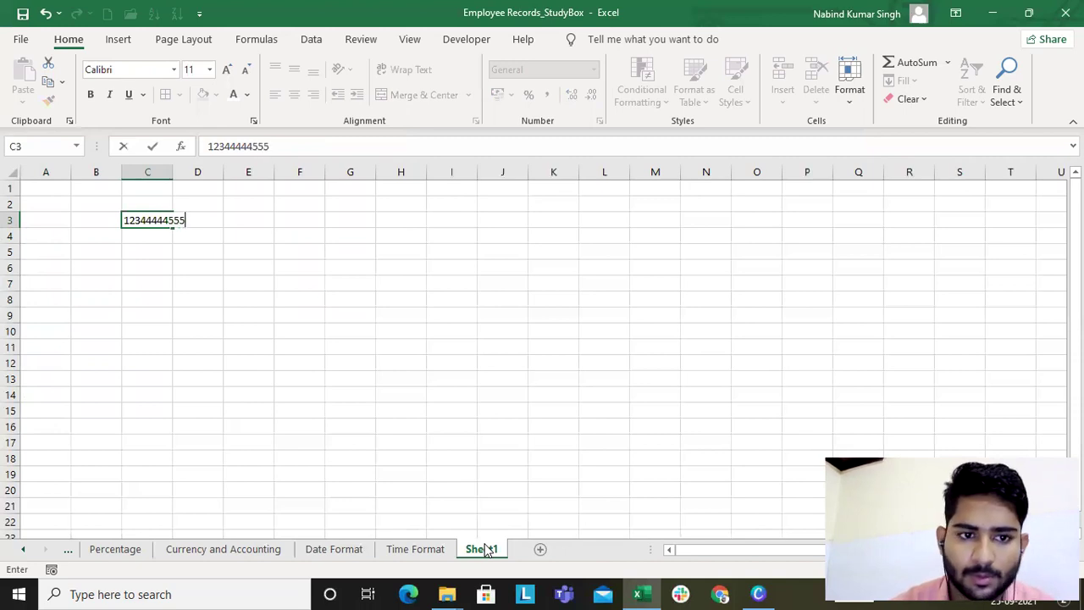
type("56666")
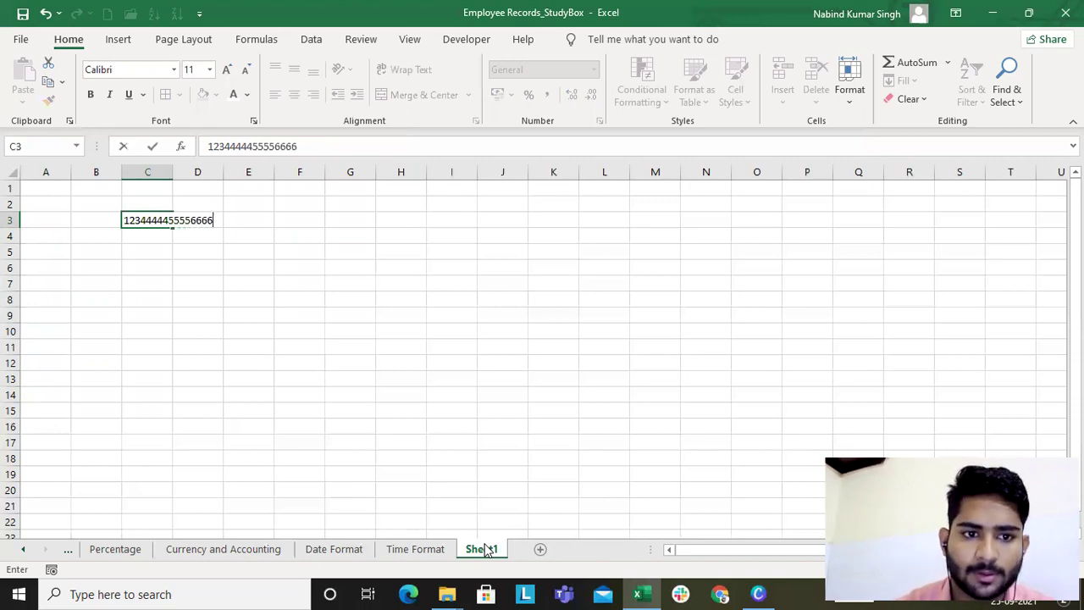
key("Return")
left_click(169, 221)
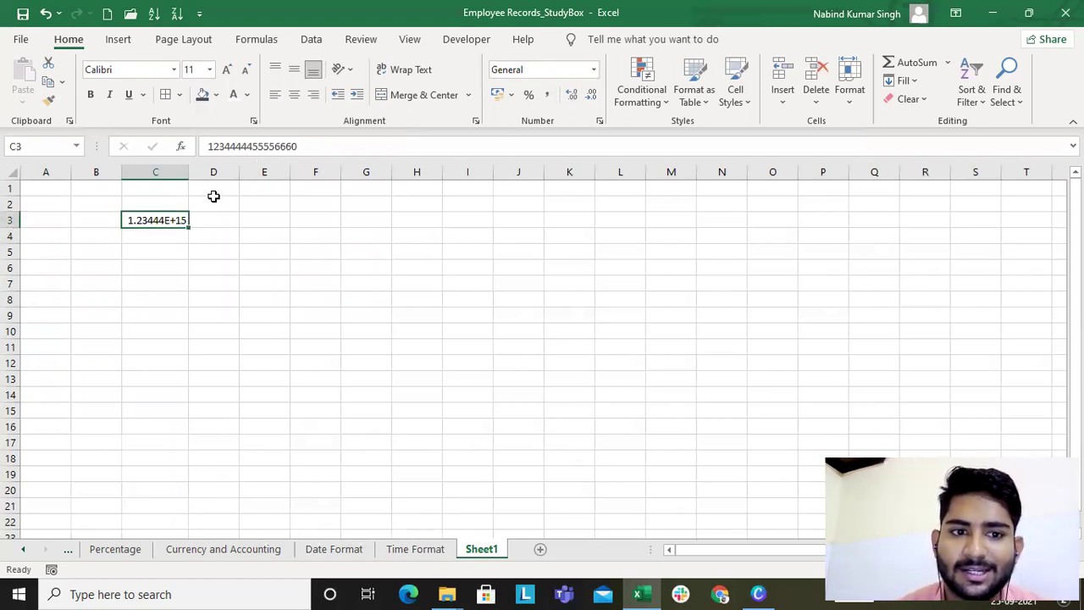
key("ctrl+z")
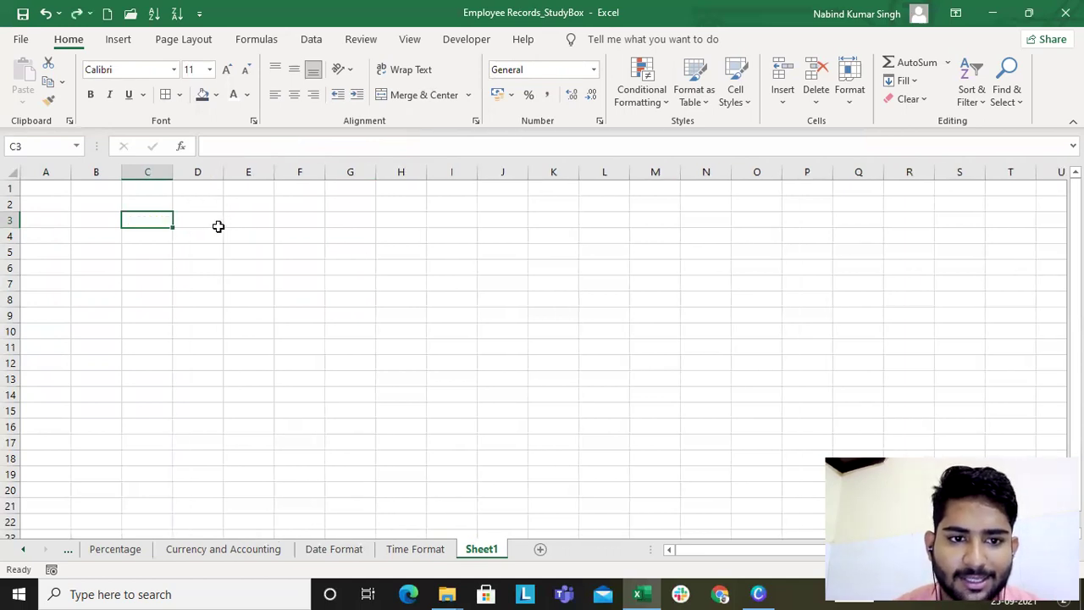
left_click(218, 223)
type("11")
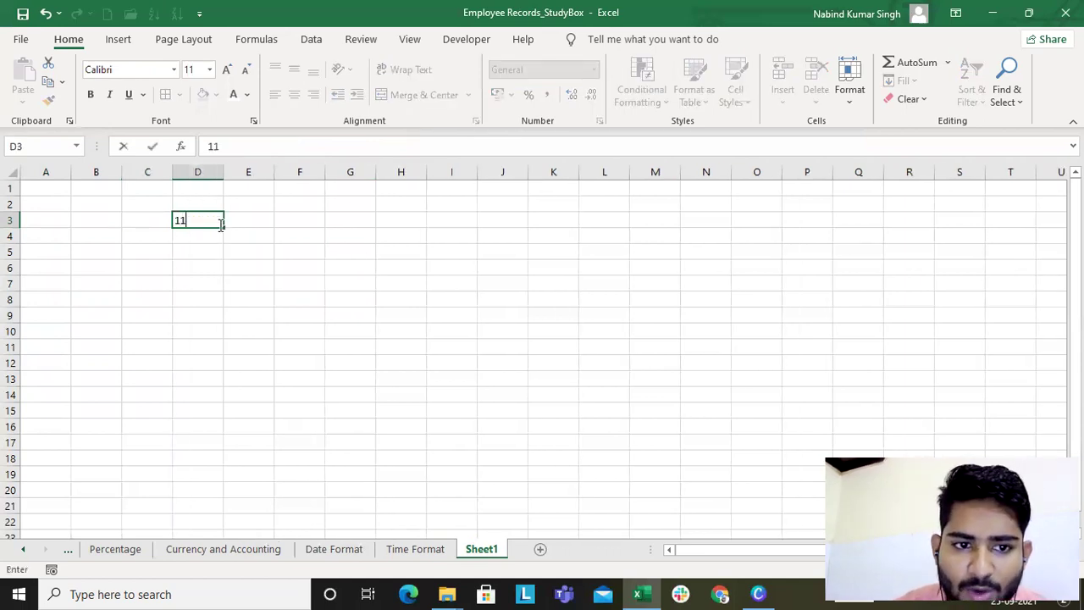
type("11222")
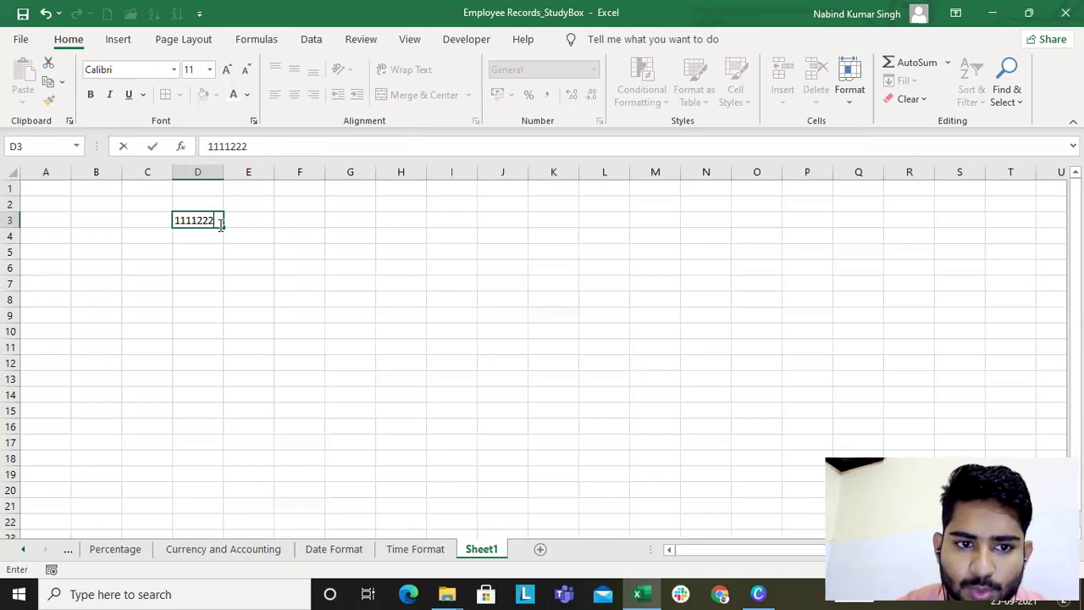
type("3333")
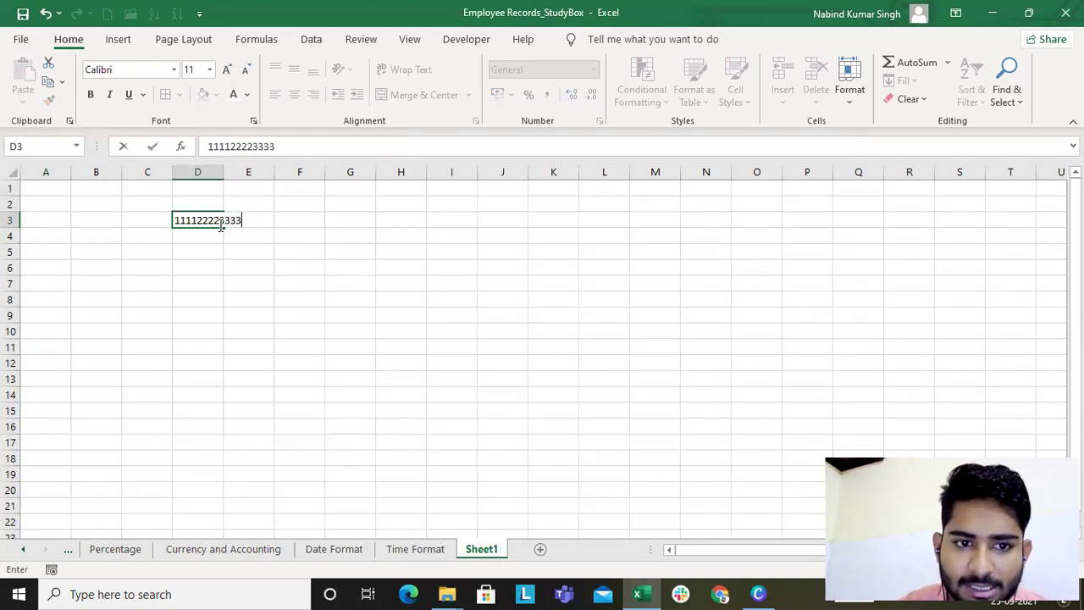
type("4444")
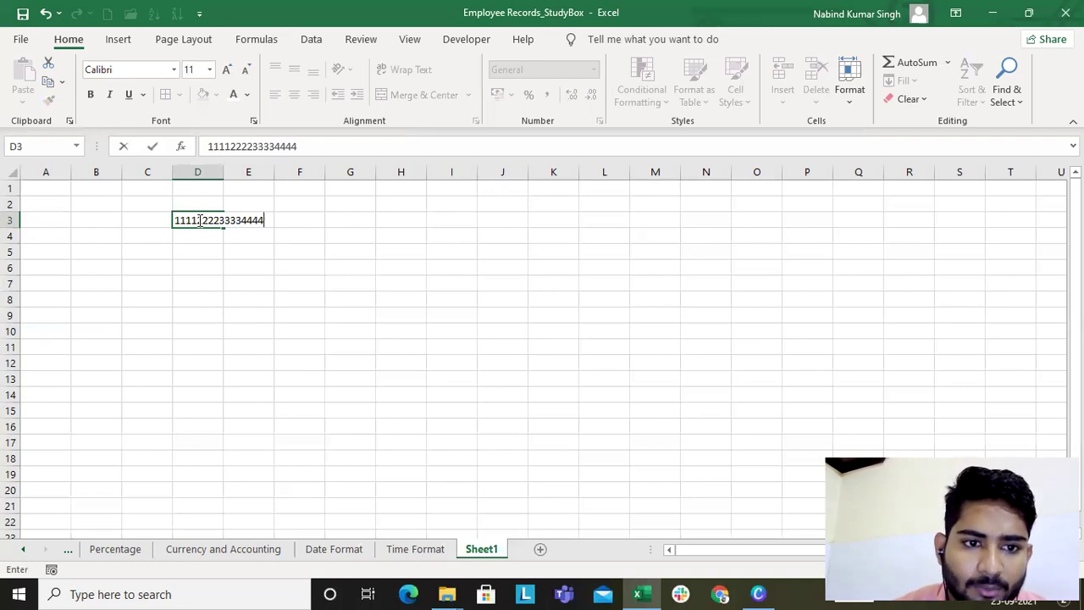
left_click_drag(198, 221, 170, 221)
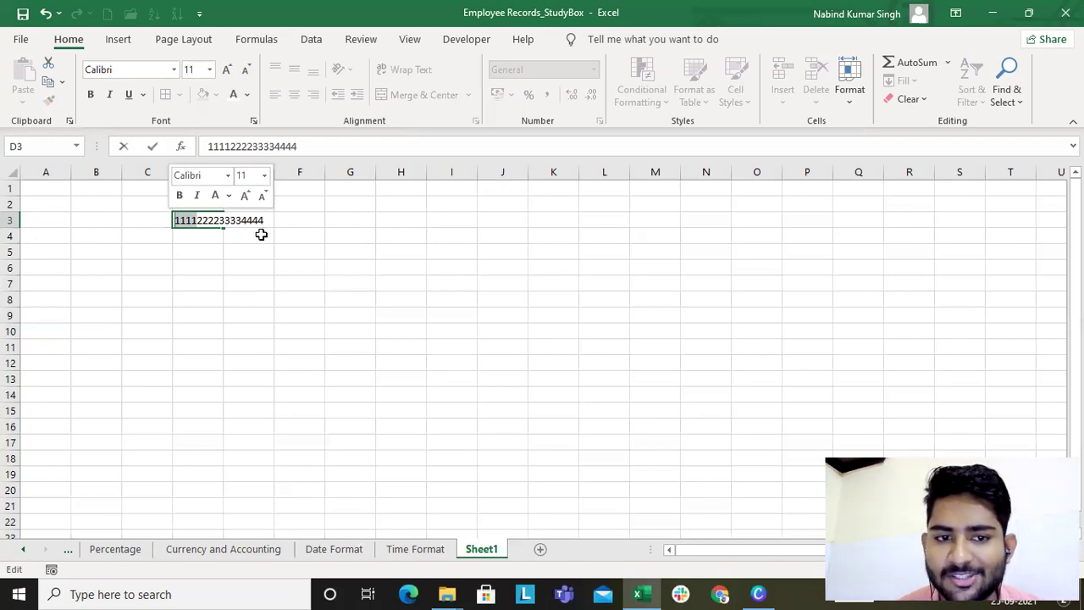
left_click(226, 252)
left_click(218, 227)
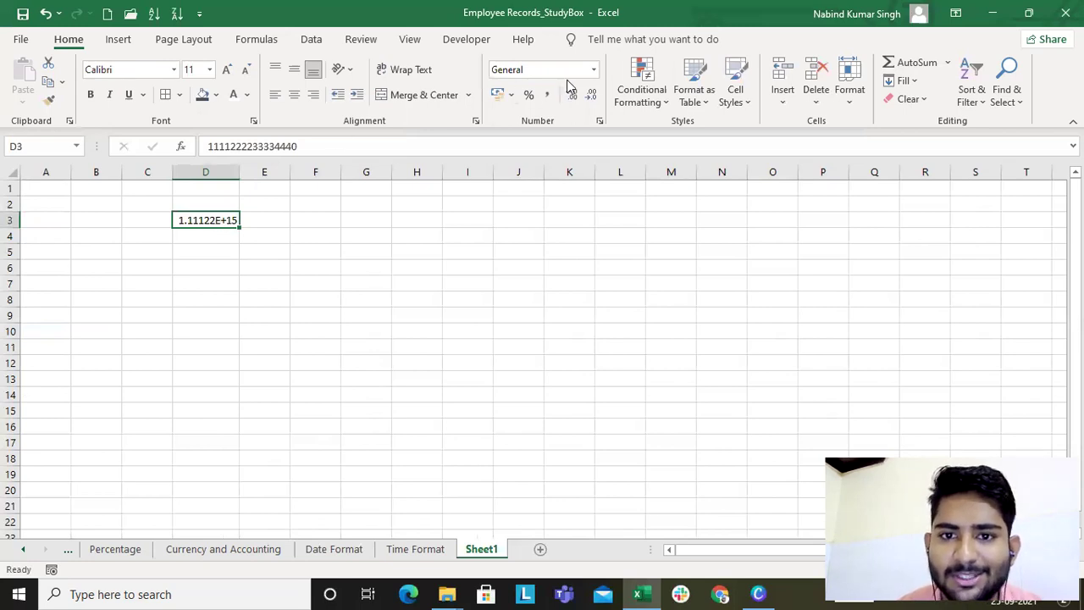
left_click(594, 70)
scroll(585, 148, "down", 2)
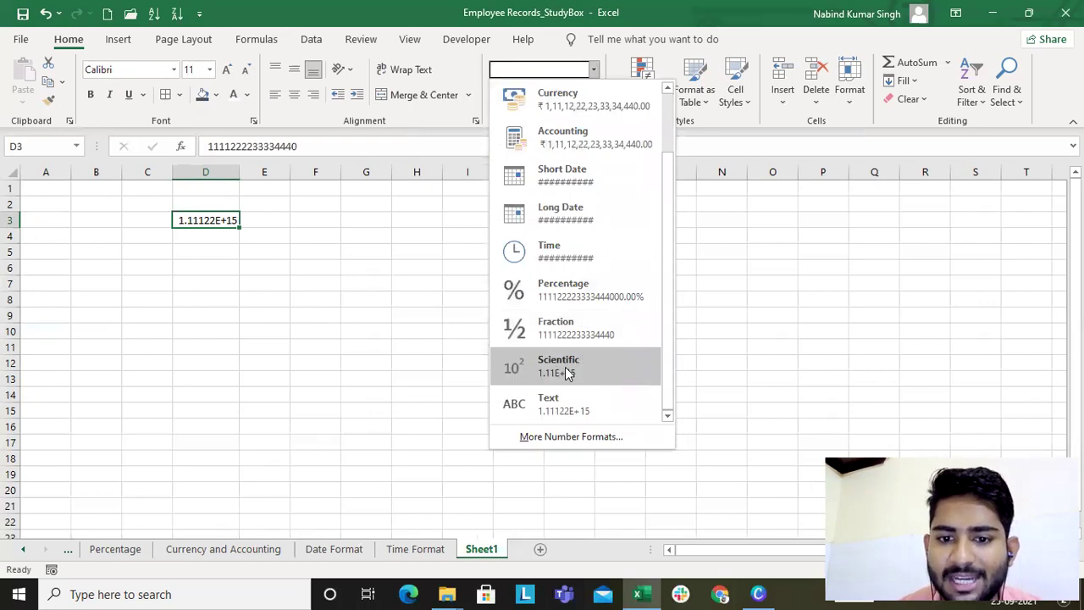
key("Escape")
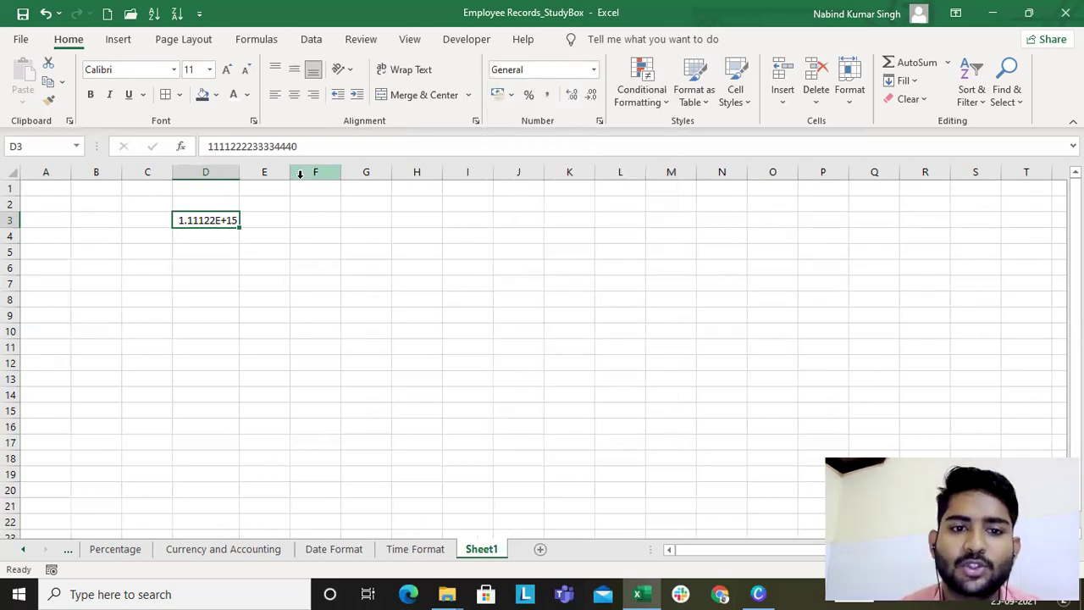
Change the last digit of the number in D3 to 4 and prefix it with an apostrophe to store it as text
left_click(321, 149)
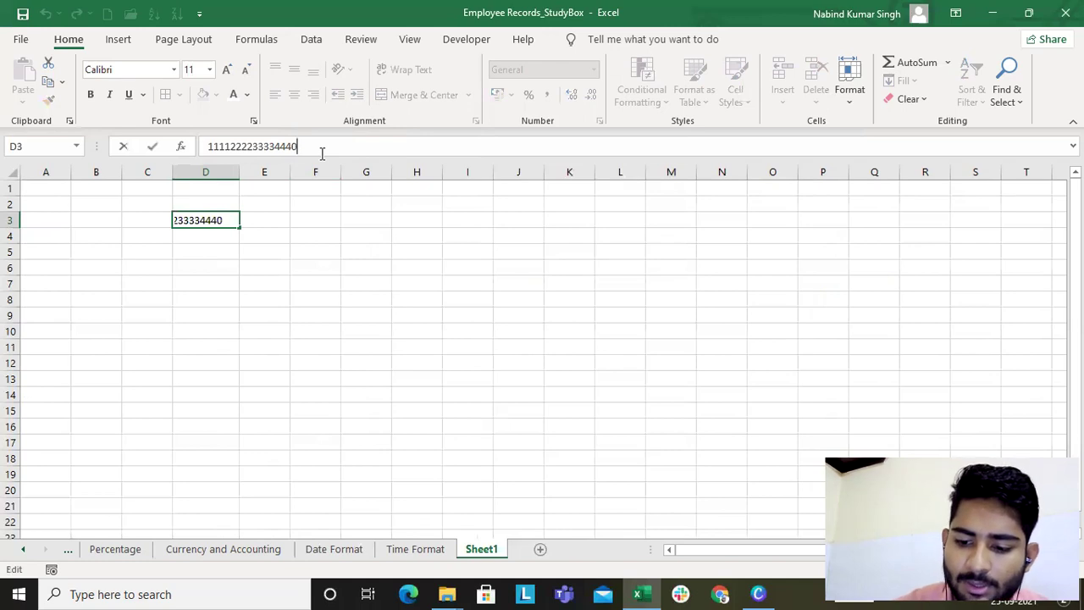
key("BackSpace")
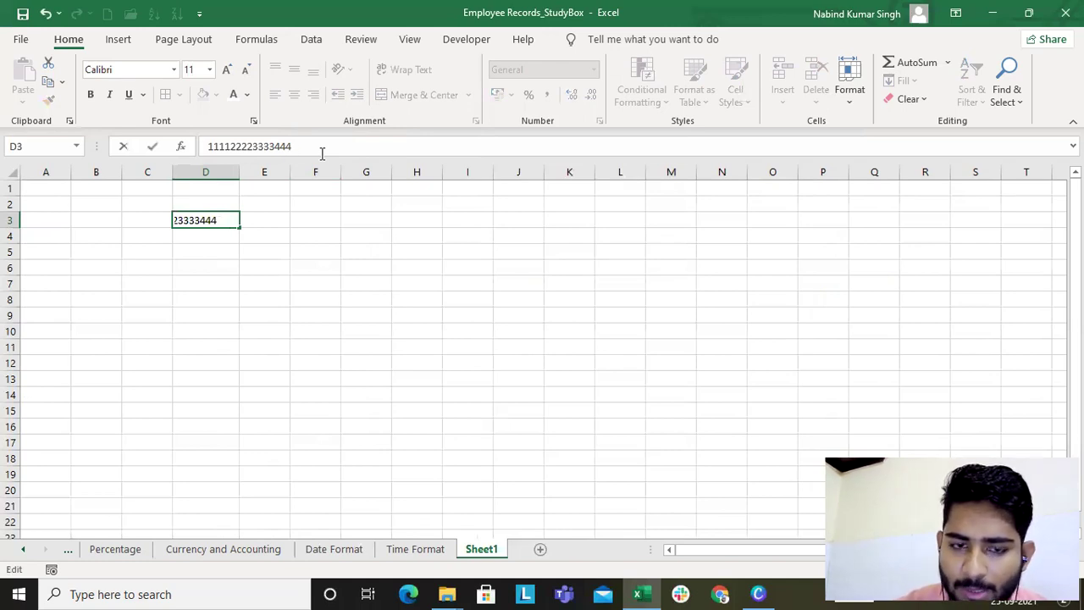
type("4")
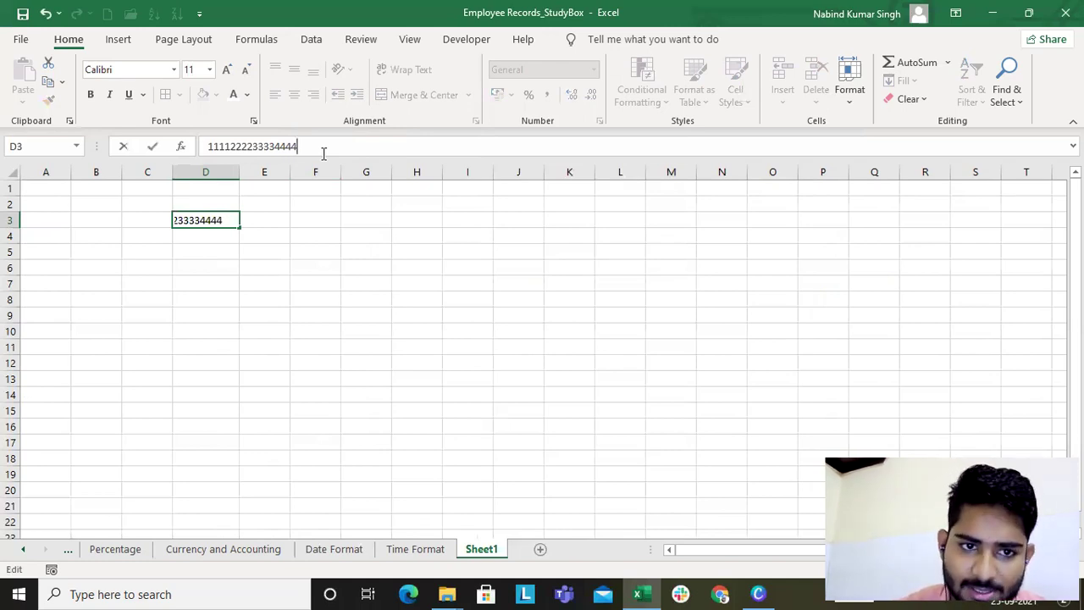
left_click(206, 147)
type("'")
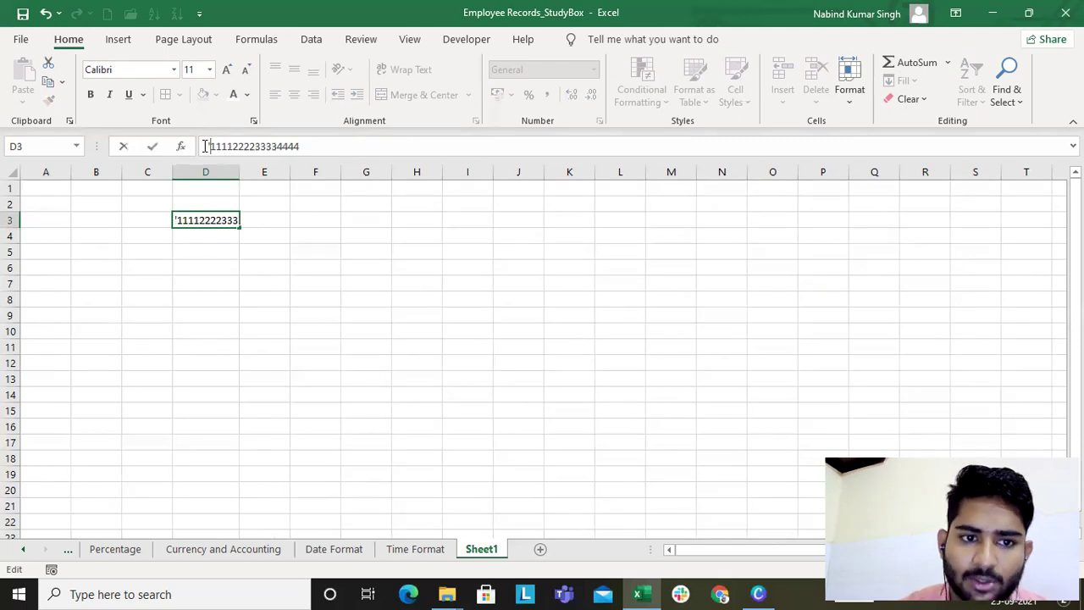
key("Return")
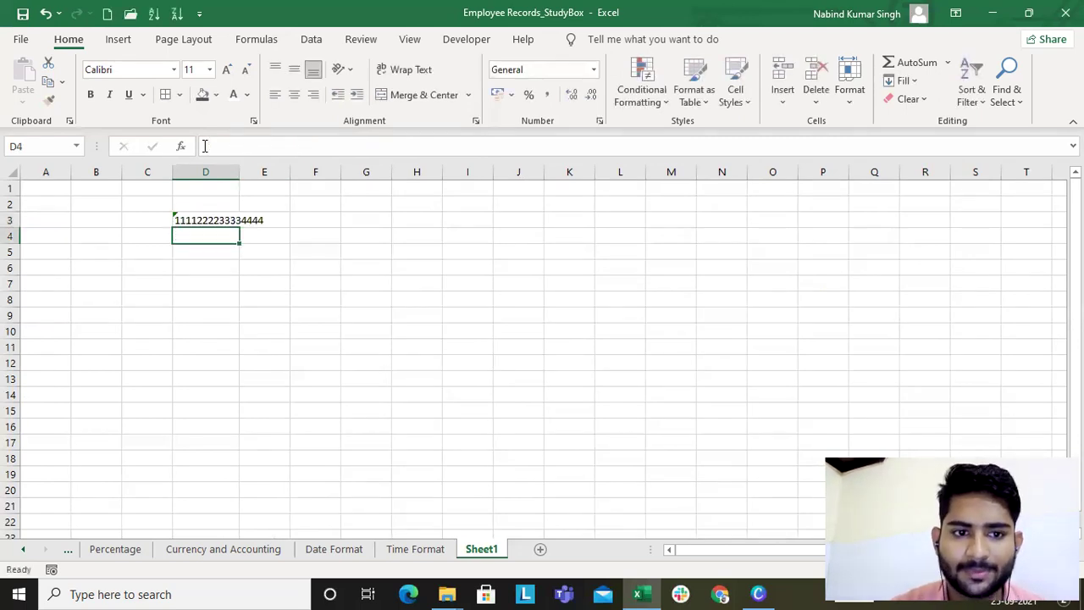
AutoFit column D to its contents and ignore the Number Stored as Text error on D3
double_click(240, 172)
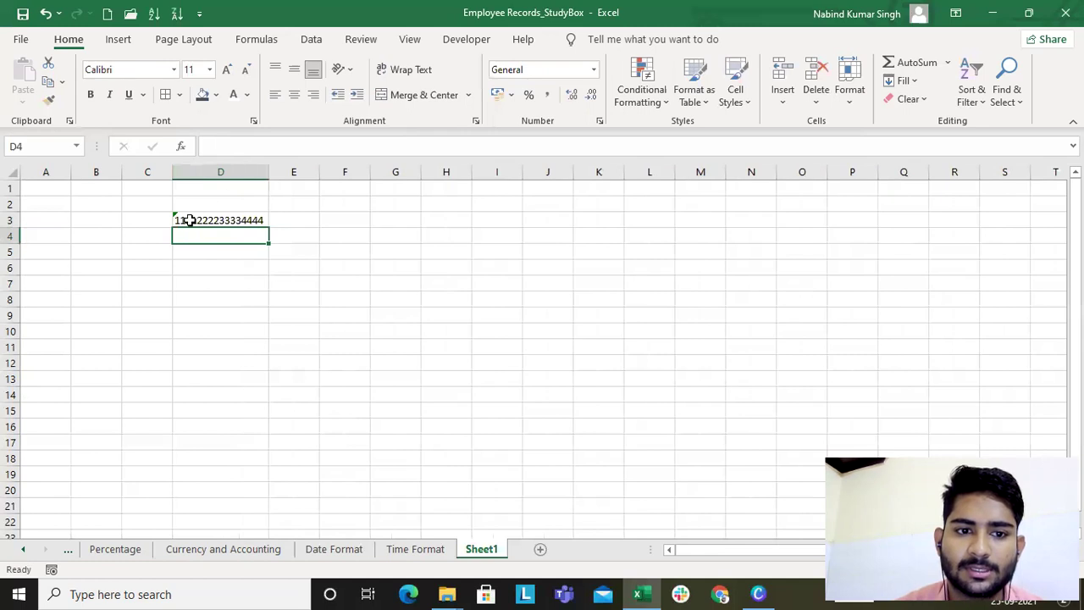
left_click(181, 221)
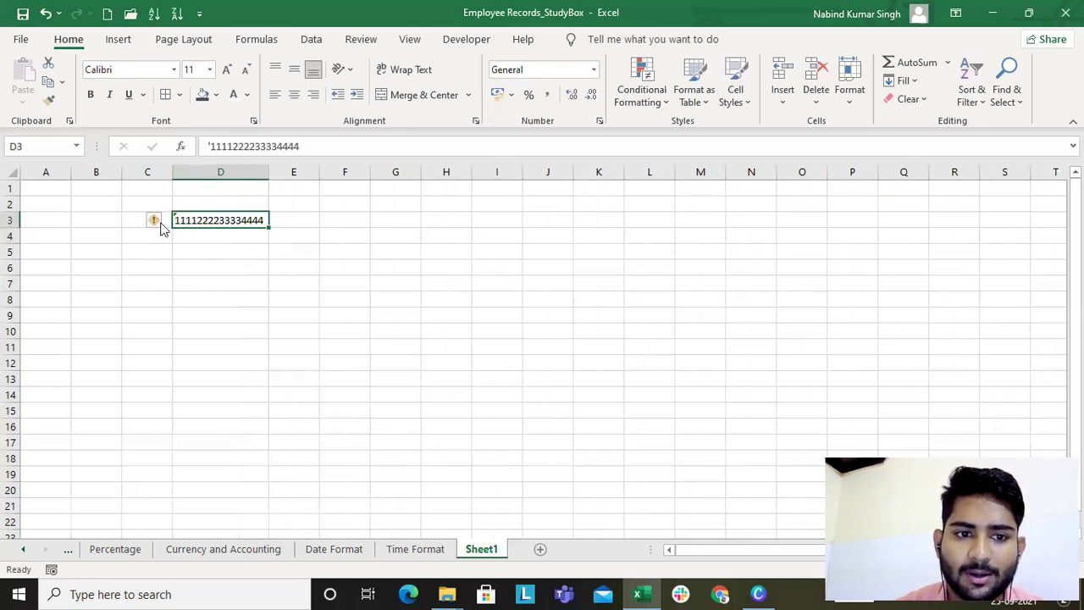
left_click(166, 219)
left_click(175, 221)
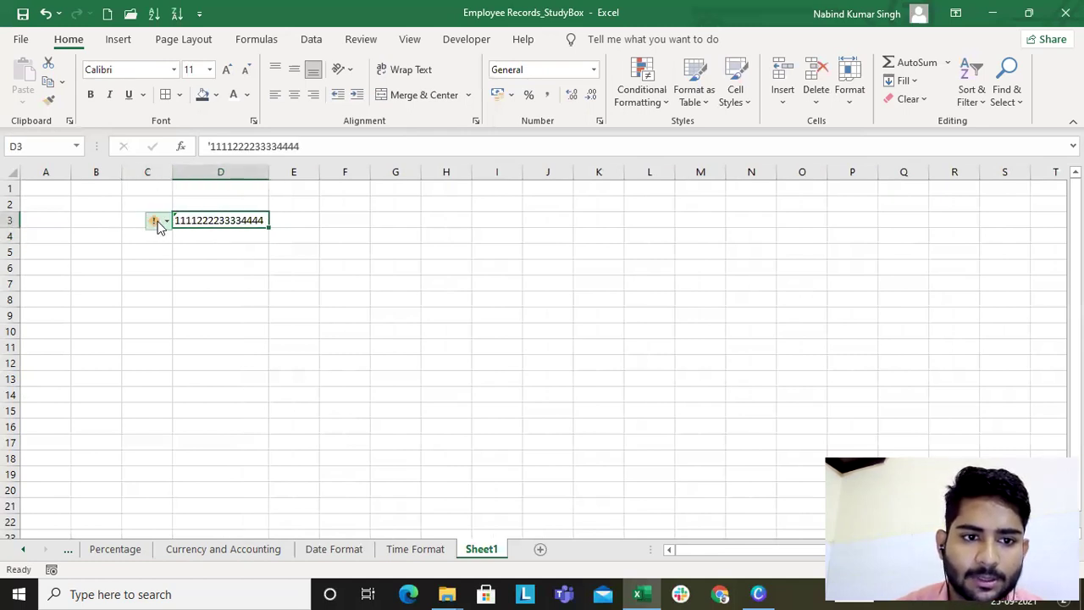
left_click(166, 222)
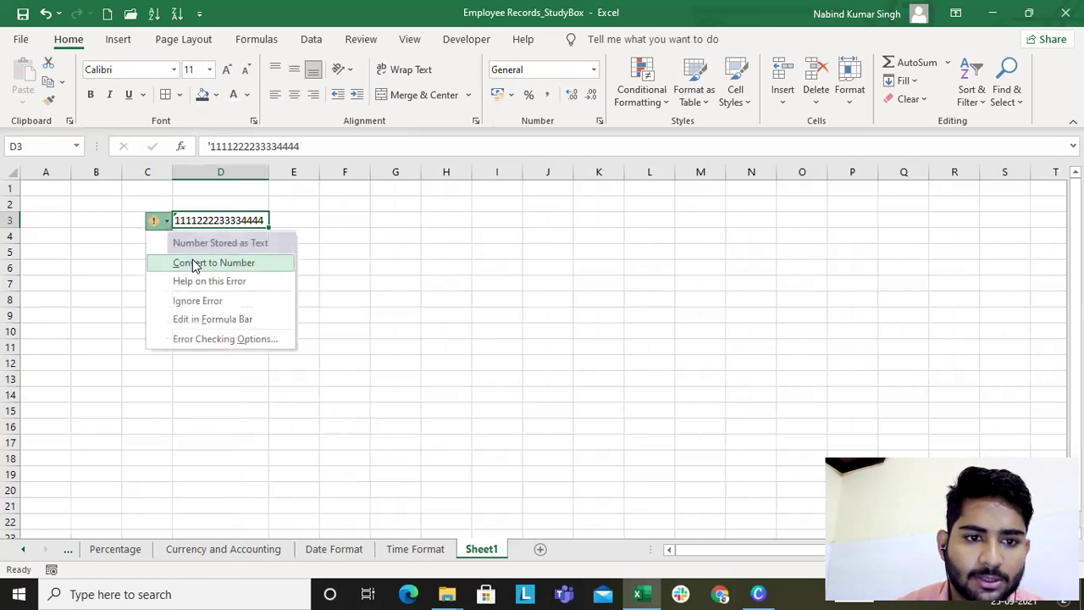
left_click(191, 301)
left_click(194, 284)
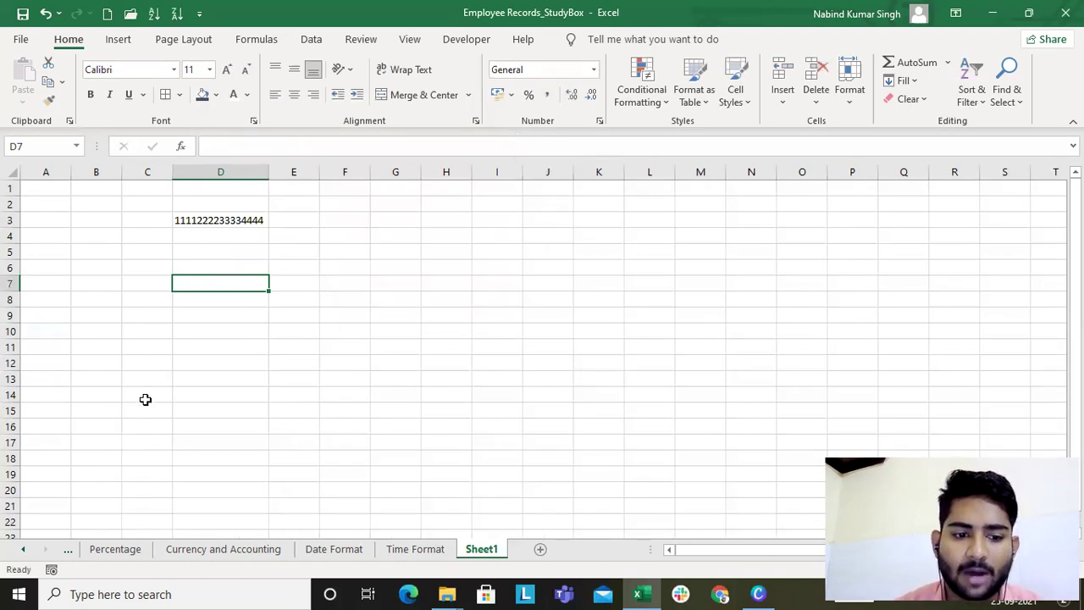
Review the Percentage, Currency and Accounting, Date Format and Time Format sheets, and return to Sheet1
left_click(125, 552)
left_click(230, 552)
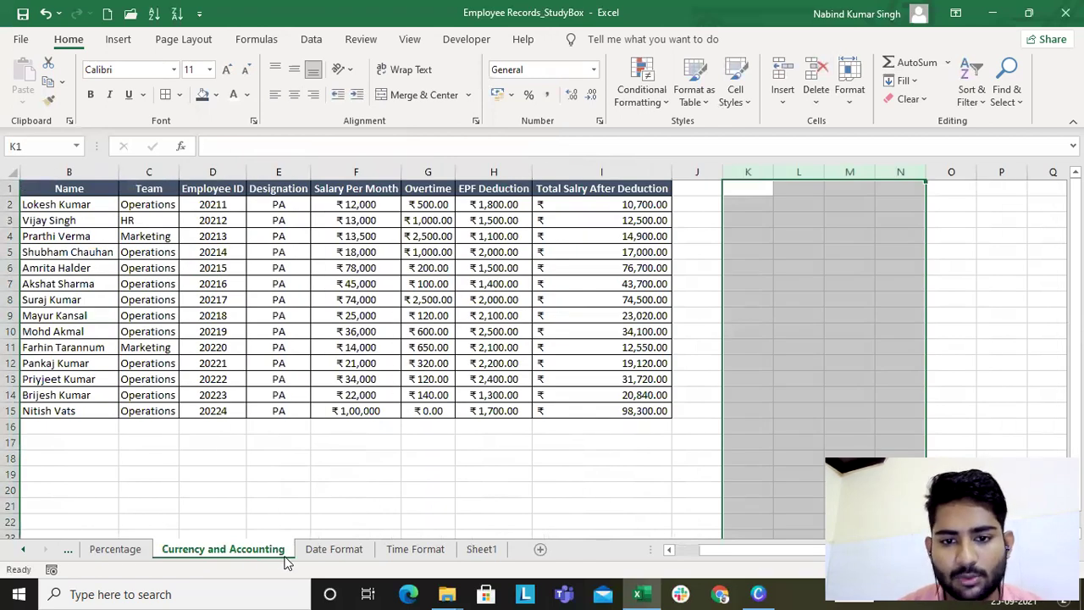
left_click(320, 555)
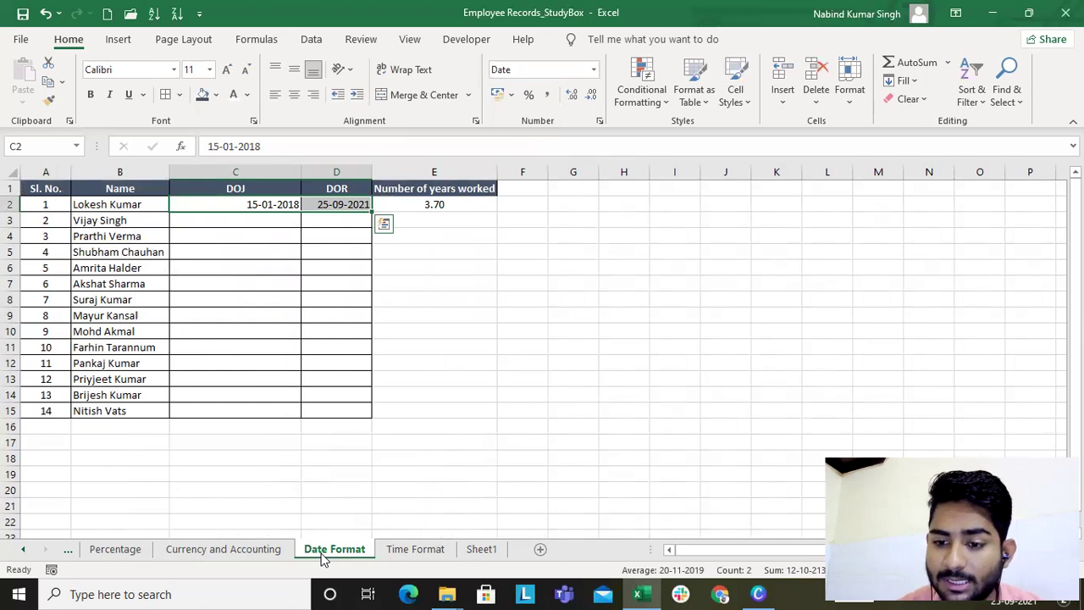
left_click(394, 552)
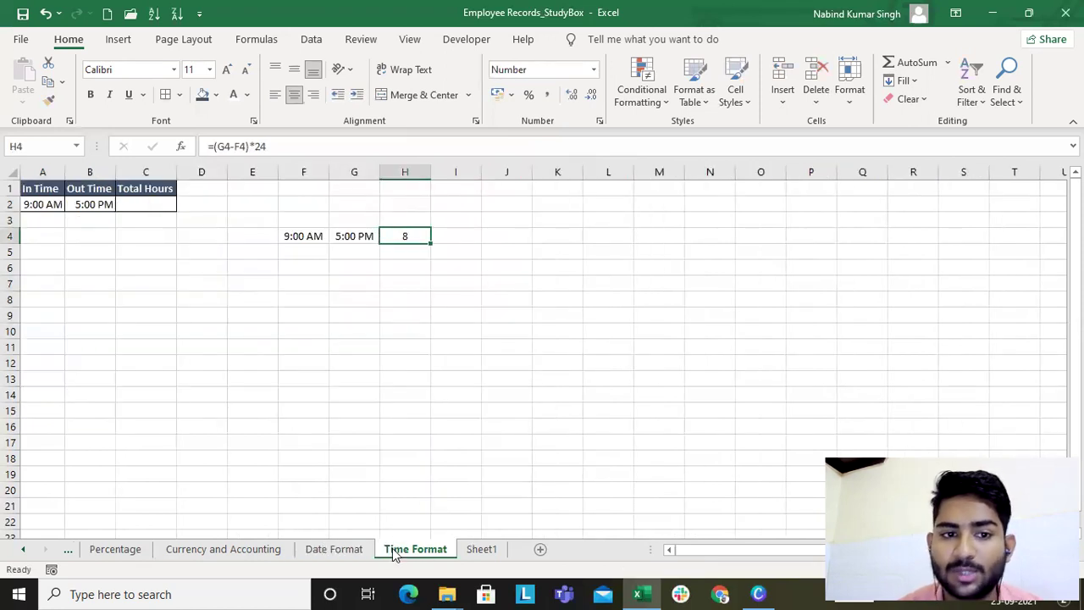
left_click(462, 555)
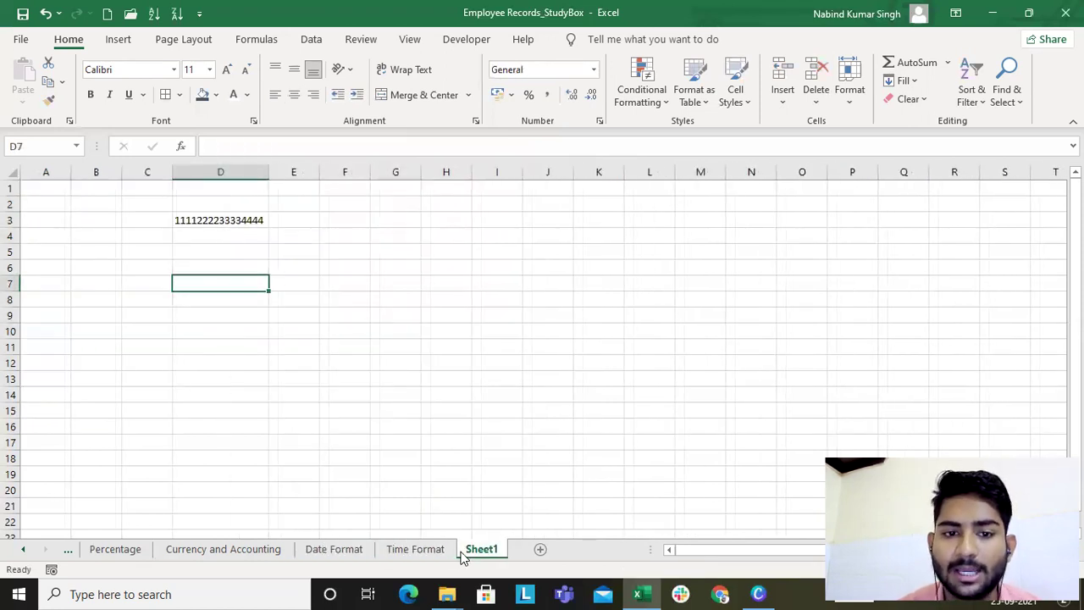